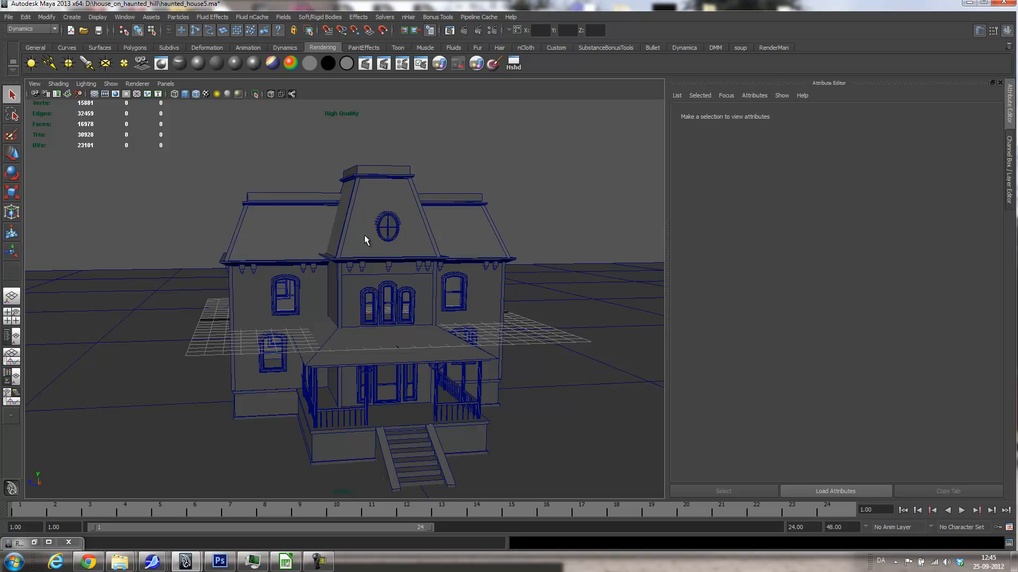
- Select the main house body mesh and examine its roof, cresting fences and front facade from several angles
left_click(321, 231)
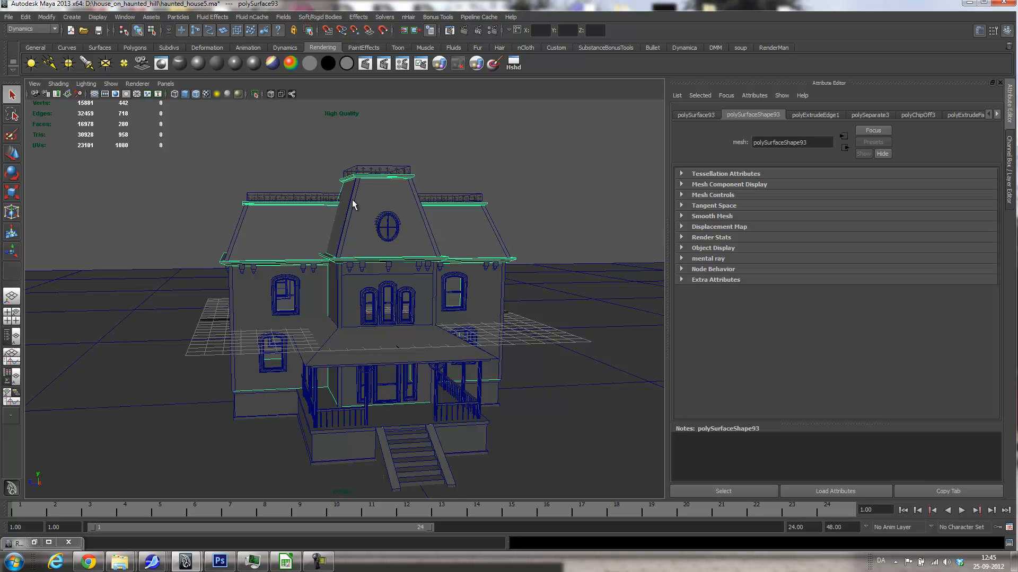
left_click_drag(332, 206, 381, 212, "alt")
right_click_drag(381, 212, 478, 217, "alt")
middle_click_drag(477, 217, 500, 318, "alt")
middle_click_drag(481, 243, 411, 259, "alt")
right_click_drag(411, 259, 516, 305, "alt")
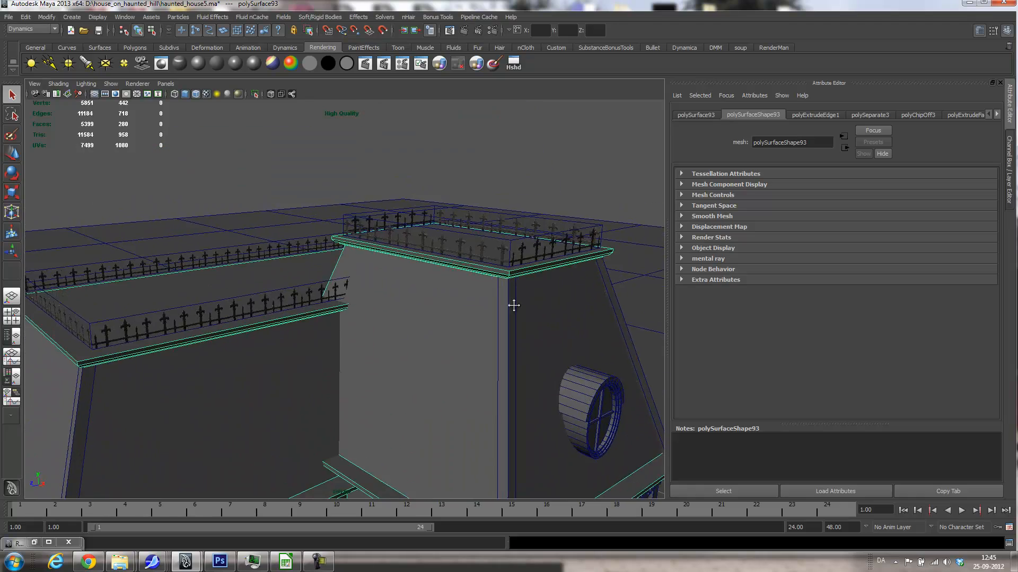
middle_click_drag(516, 305, 505, 186, "alt")
right_click_drag(493, 270, 416, 320, "alt")
left_click_drag(415, 320, 416, 298, "alt")
right_click_drag(416, 298, 401, 350, "alt")
left_click_drag(385, 339, 499, 277, "alt")
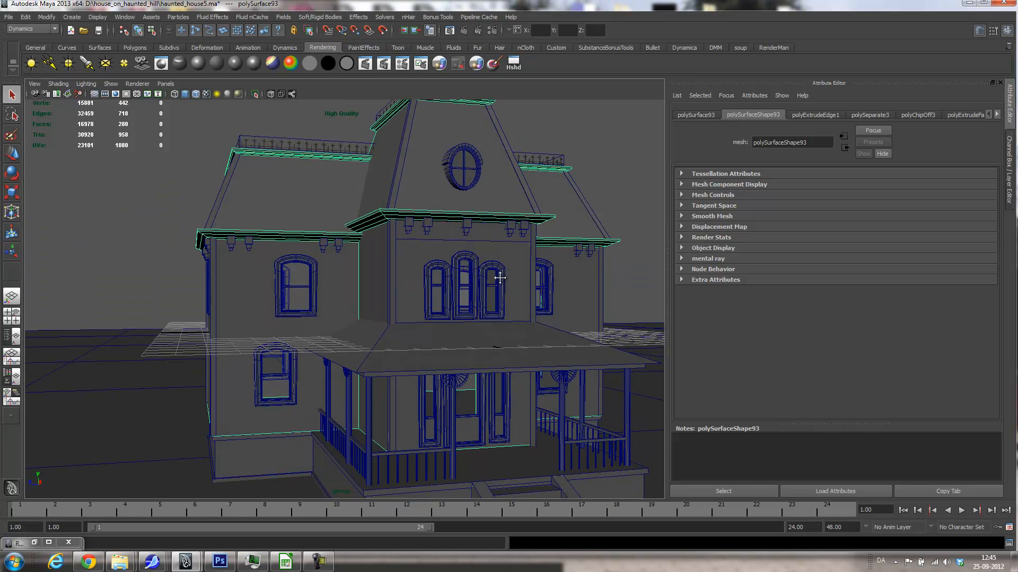
- Assign a new Lambert material to the selected house body and brighten its color to white
right_click_drag(499, 277, 509, 287, "alt")
middle_click_drag(509, 287, 488, 309, "alt")
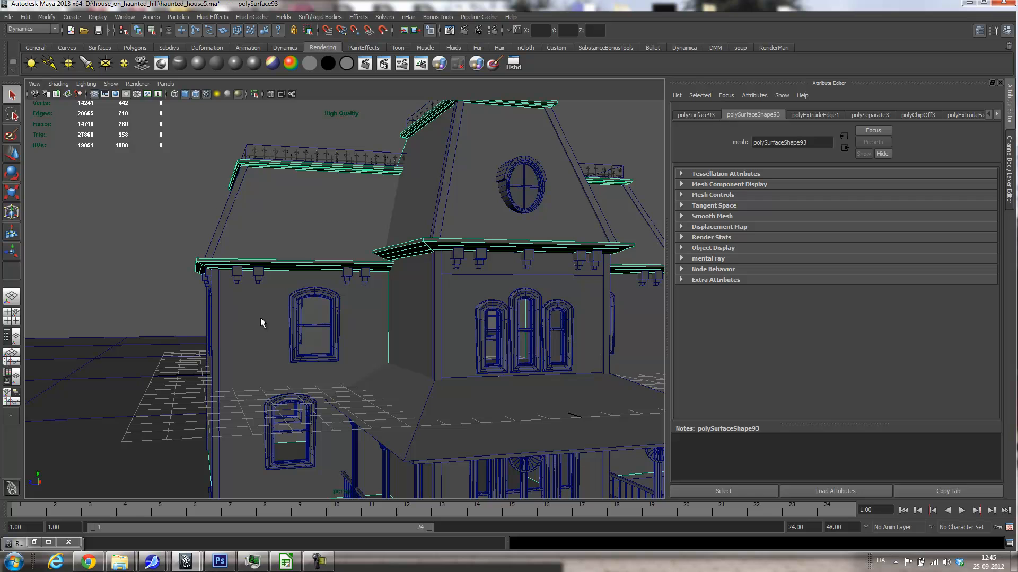
left_click(218, 63)
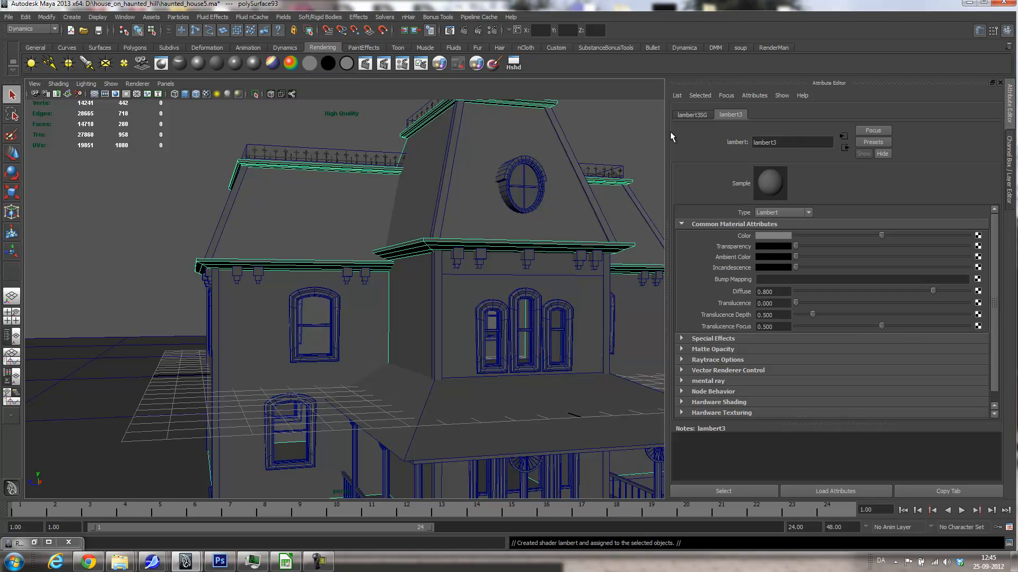
left_click_drag(885, 233, 959, 237)
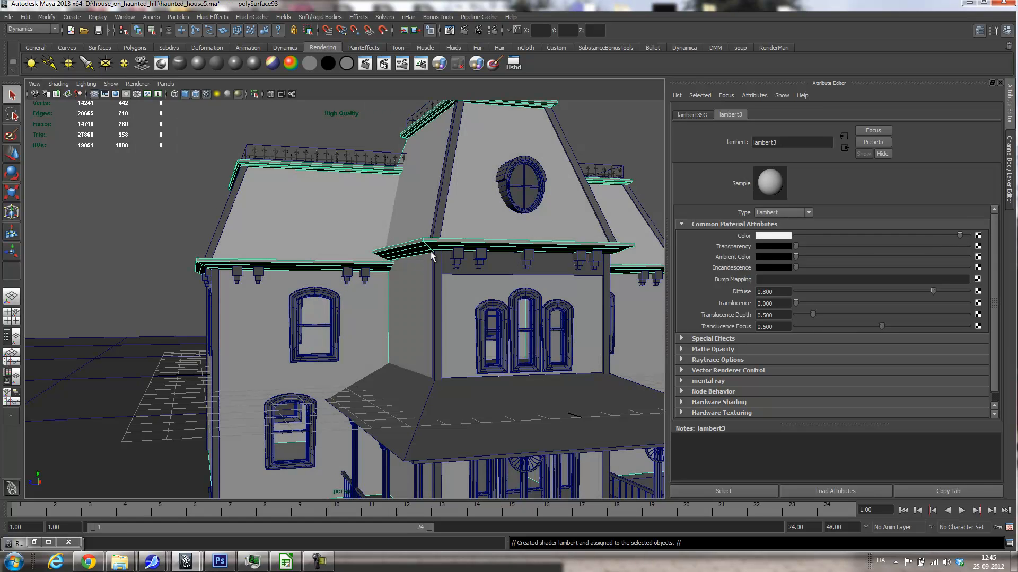
- Select the sloping roof faces of the side wings and the central tower in face mode
right_click_drag(432, 256, 288, 267, "alt")
left_click_drag(361, 272, 391, 315, "alt")
right_click_drag(391, 315, 447, 300, "alt")
right_click_drag(345, 256, 349, 287)
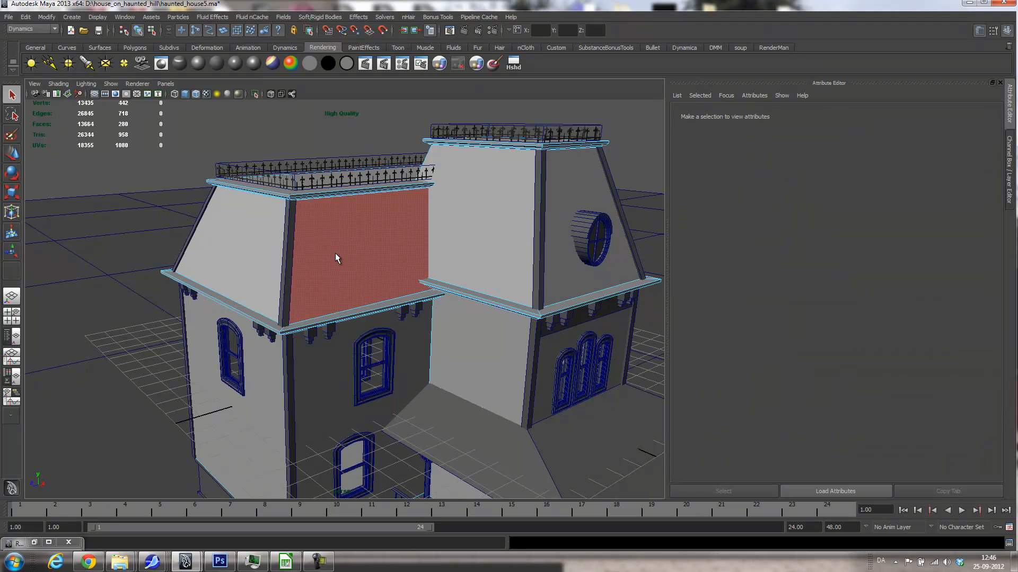
left_click(335, 253)
left_click(225, 233, "shift")
left_click_drag(342, 277, 286, 300, "alt")
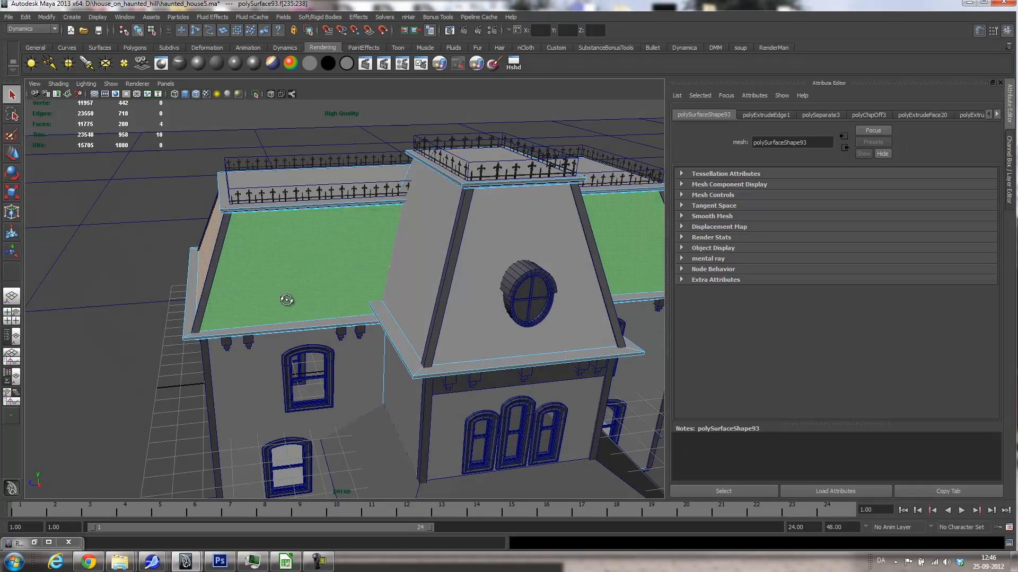
left_click(495, 233, "shift")
left_click(415, 249, "shift")
left_click_drag(414, 249, 493, 211, "alt")
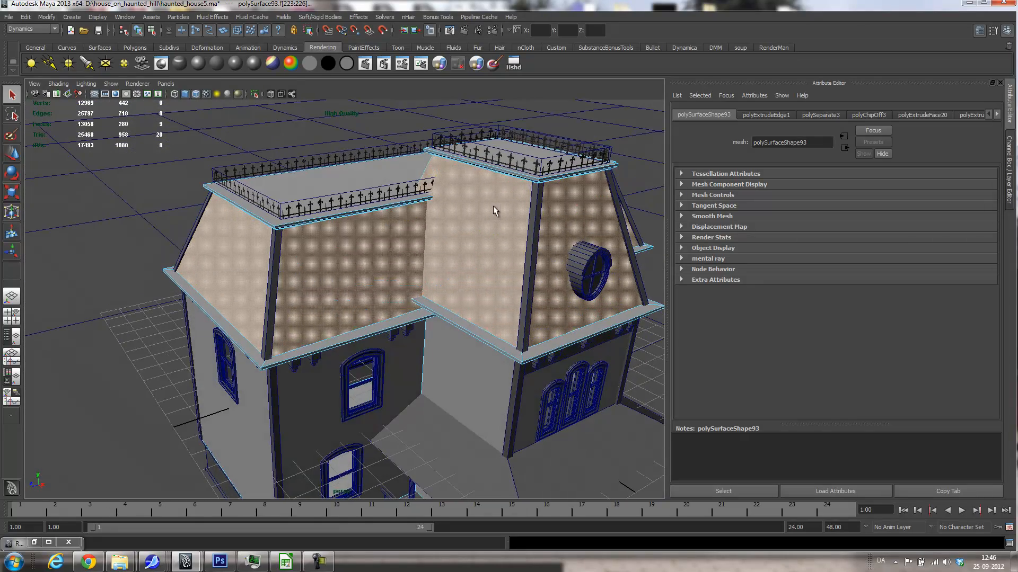
- Assign a new Blinn material to the selected roof faces and connect a File texture to its color
left_click(198, 59)
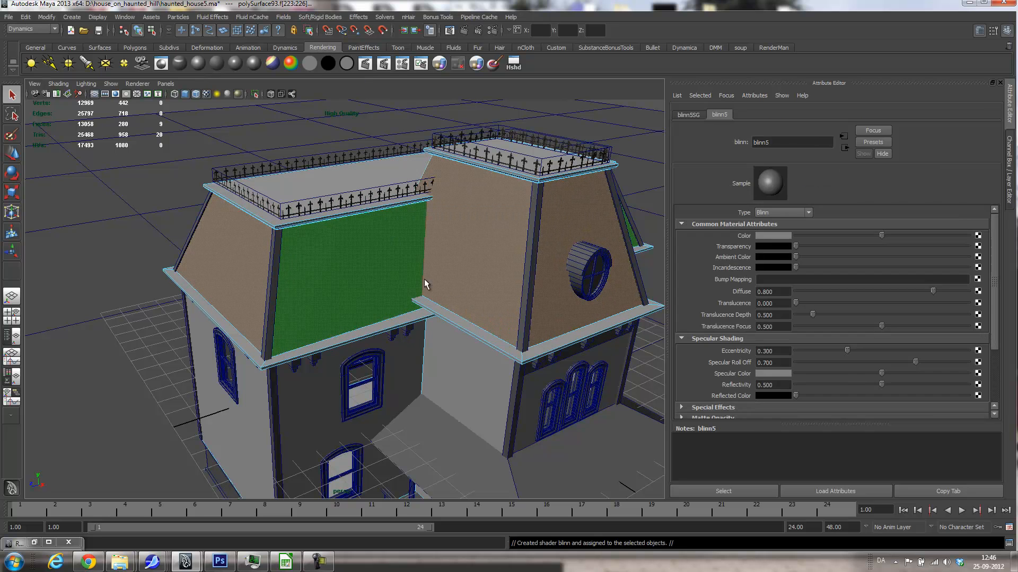
left_click(978, 238)
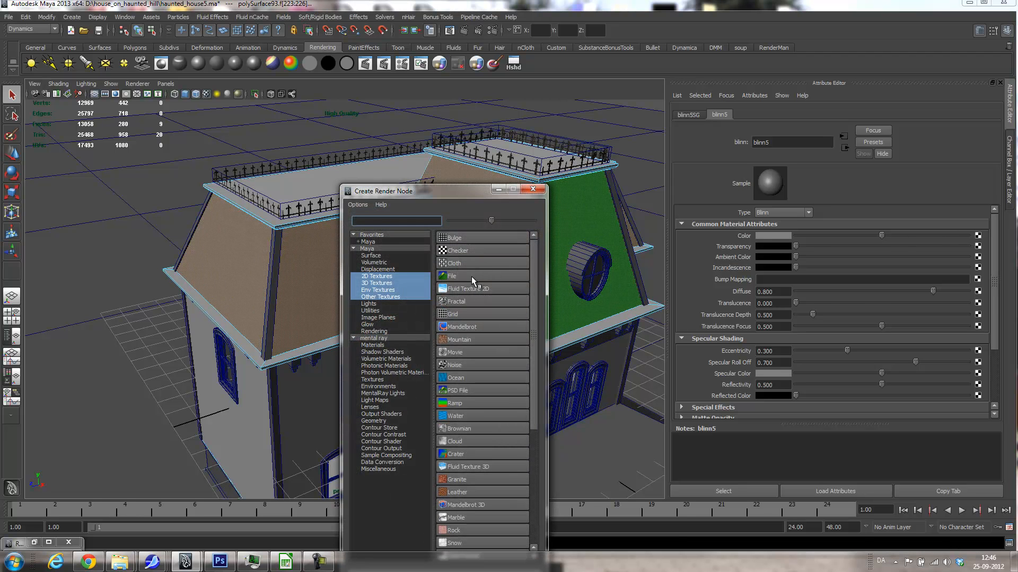
left_click(472, 276)
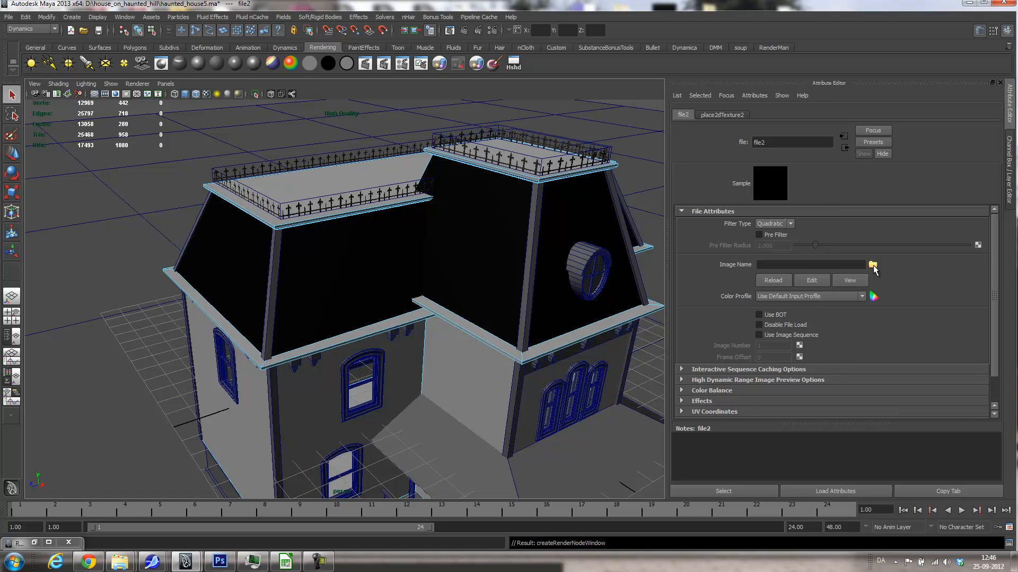
- Load RooftilesSlate0045_3_thumbhuge.jpg from D:\house_on_haunted_hill\textures as the roof's file texture image
left_click(873, 265)
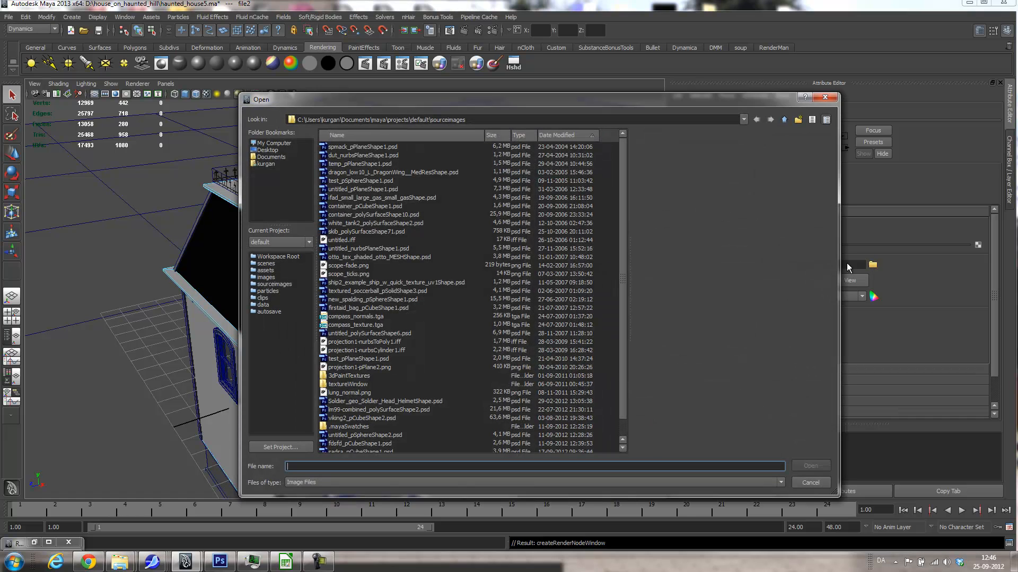
left_click(270, 144)
double_click(337, 163)
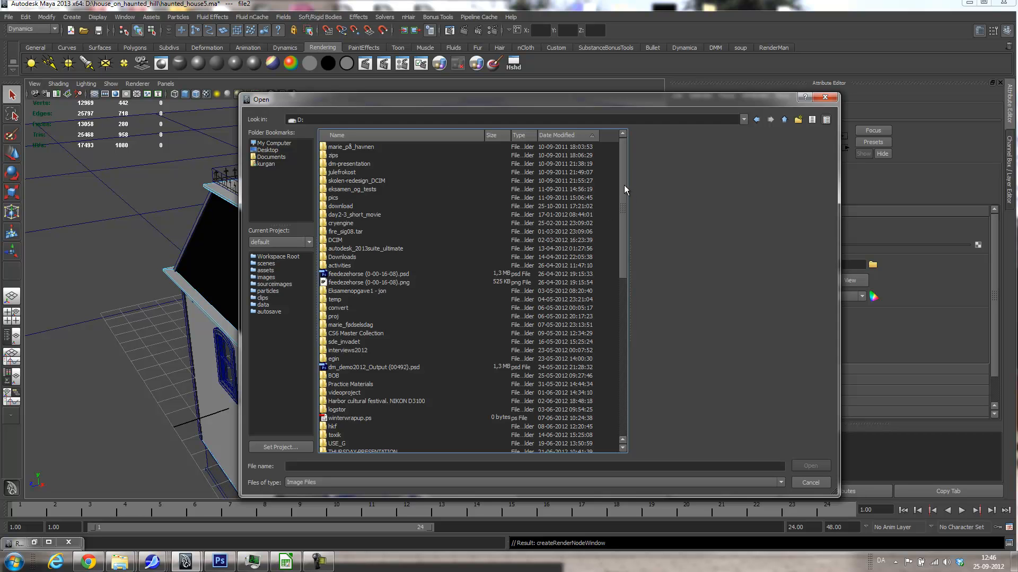
left_click_drag(626, 185, 636, 356)
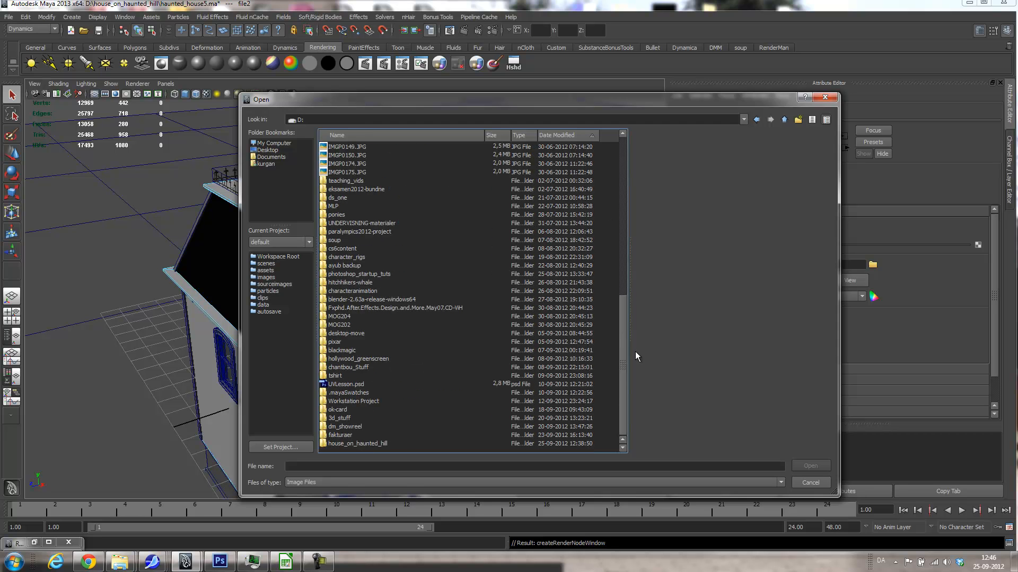
double_click(352, 444)
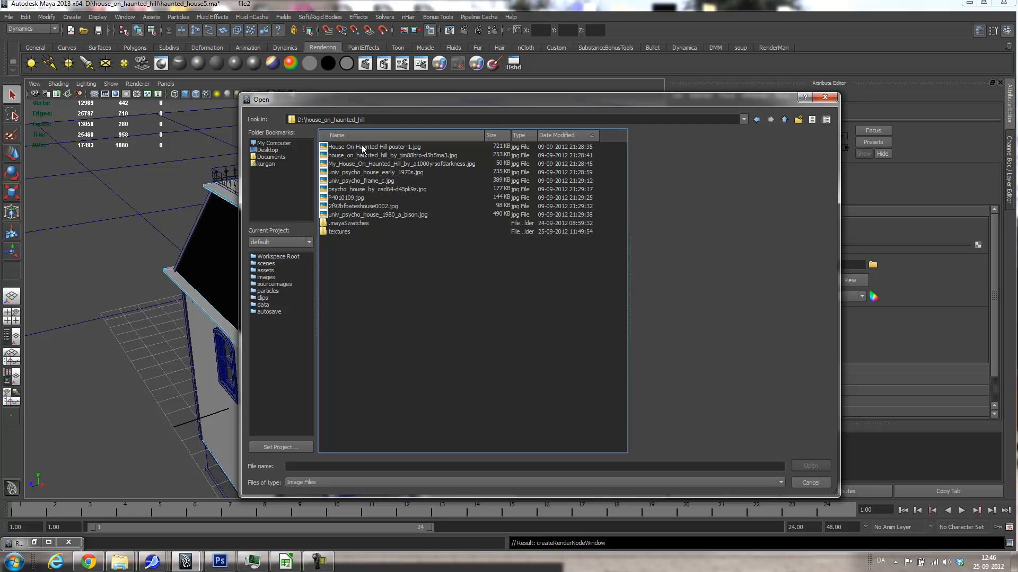
double_click(339, 232)
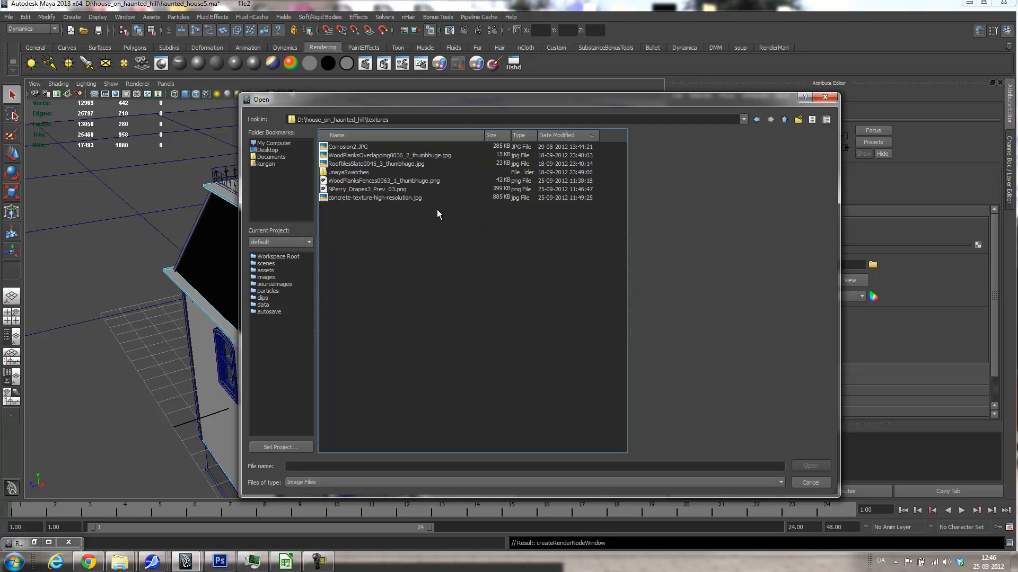
left_click(364, 166)
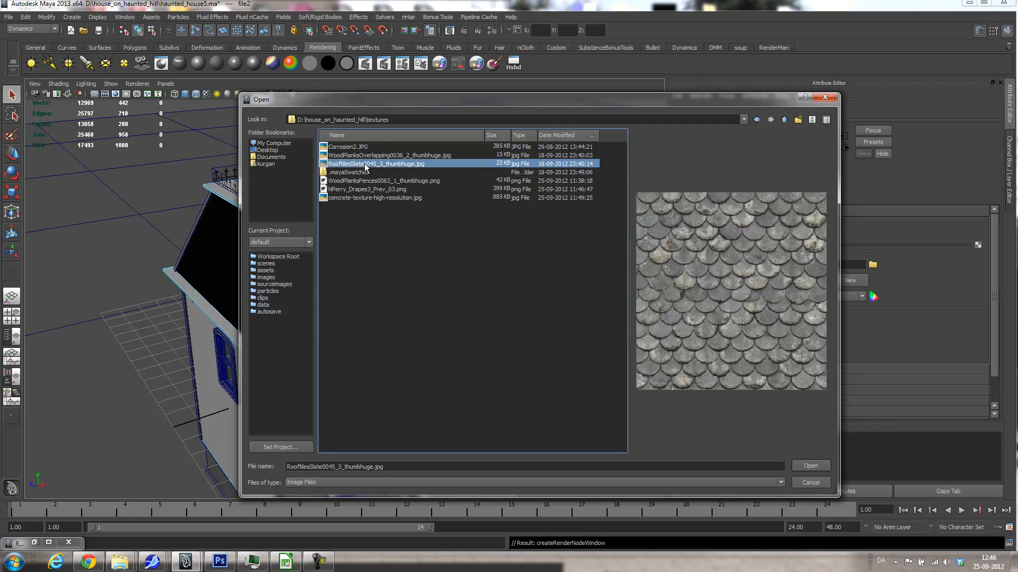
left_click(809, 470)
- Examine how the slate texture is laid out on the tower and wing roof faces from several sides
left_click_drag(476, 310, 447, 295, "alt")
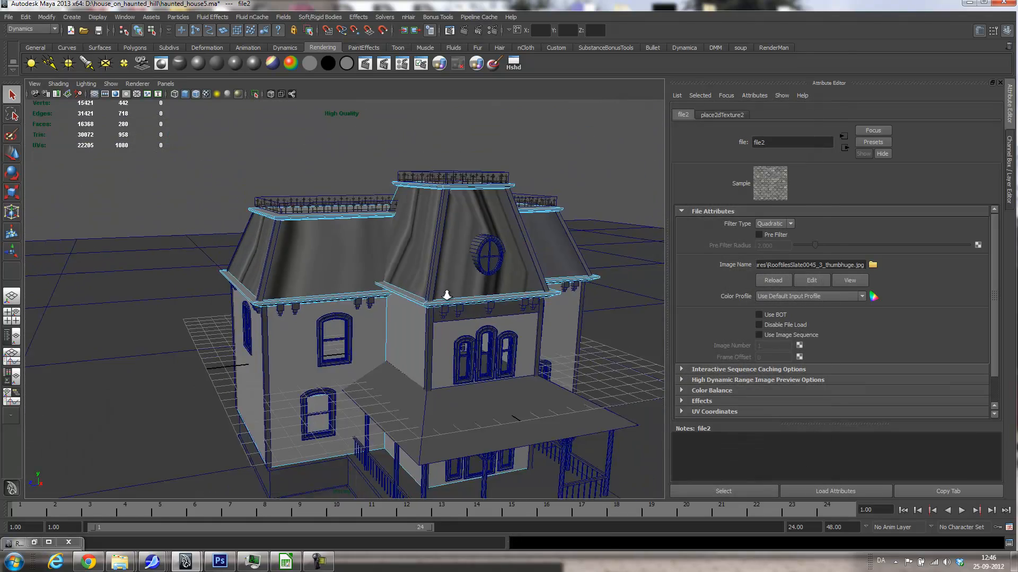
right_click_drag(446, 295, 408, 297, "alt")
left_click_drag(408, 298, 452, 304, "alt")
right_click_drag(388, 316, 520, 330, "alt")
left_click_drag(493, 329, 493, 289, "alt")
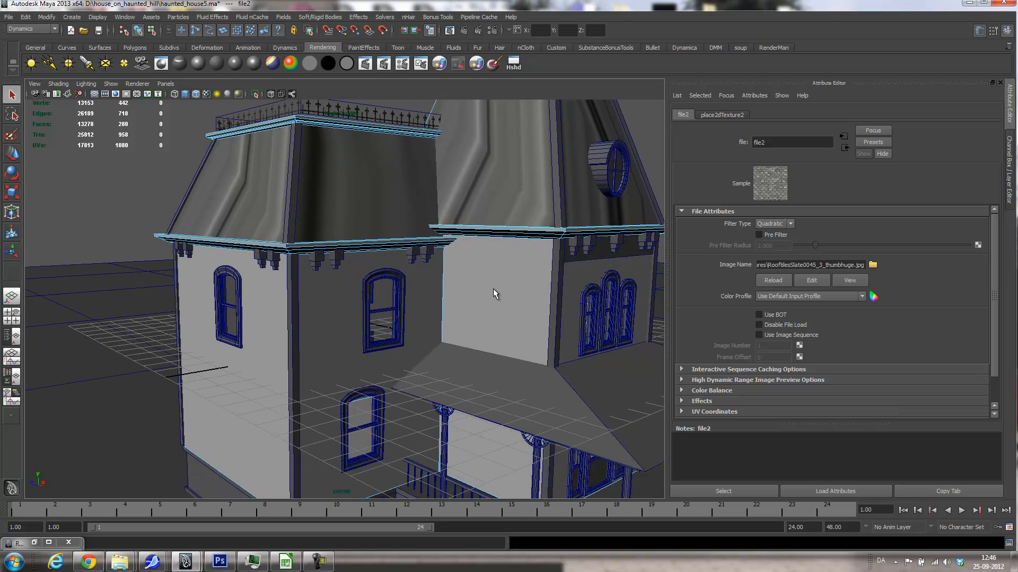
middle_click_drag(444, 257, 442, 256, "alt")
left_click_drag(443, 256, 495, 300, "alt")
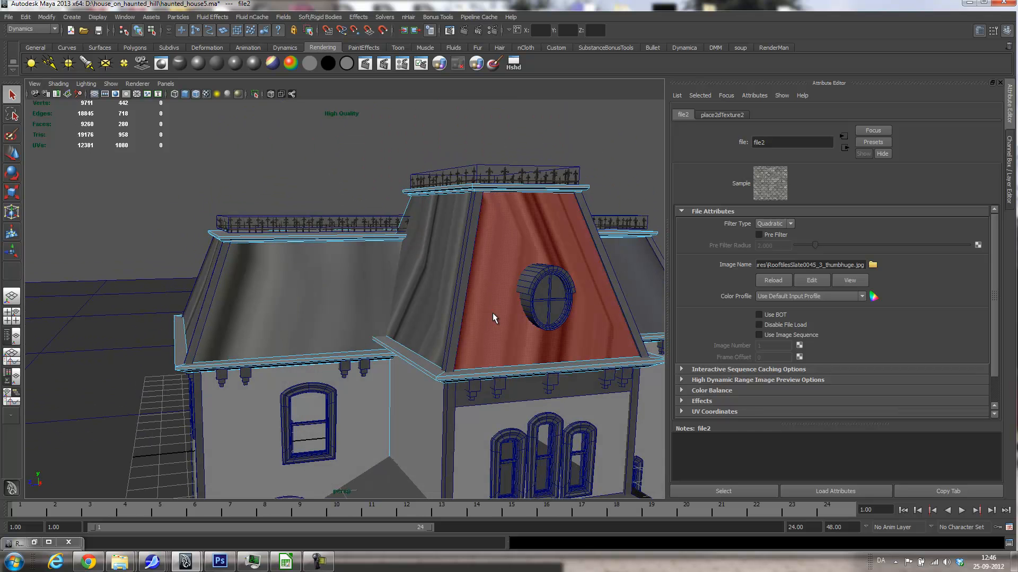
- Apply planar mapping with best-plane fitting to the tower's front roof face, using the Polygons menu set
left_click(511, 252)
left_click(29, 29)
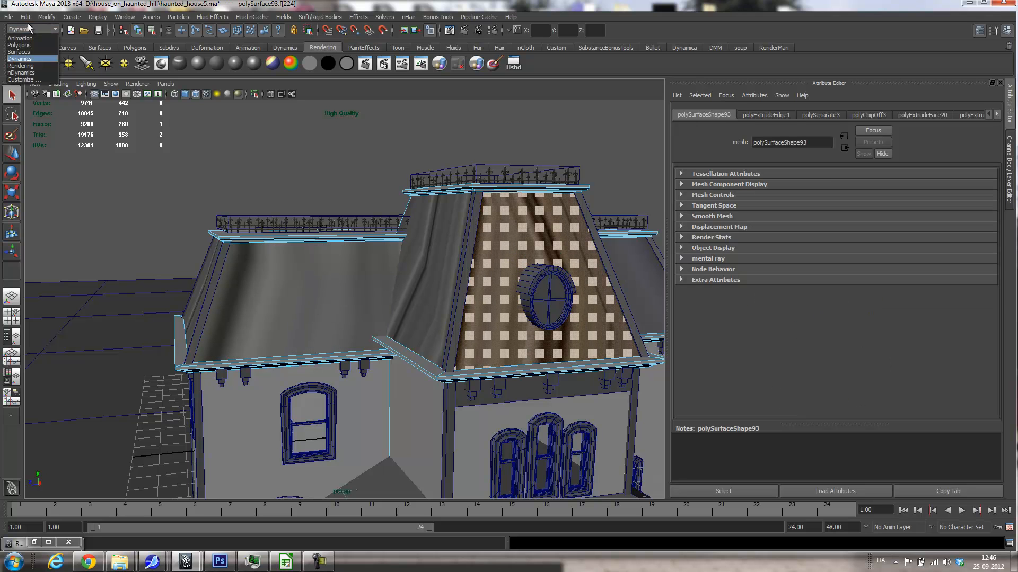
left_click(29, 46)
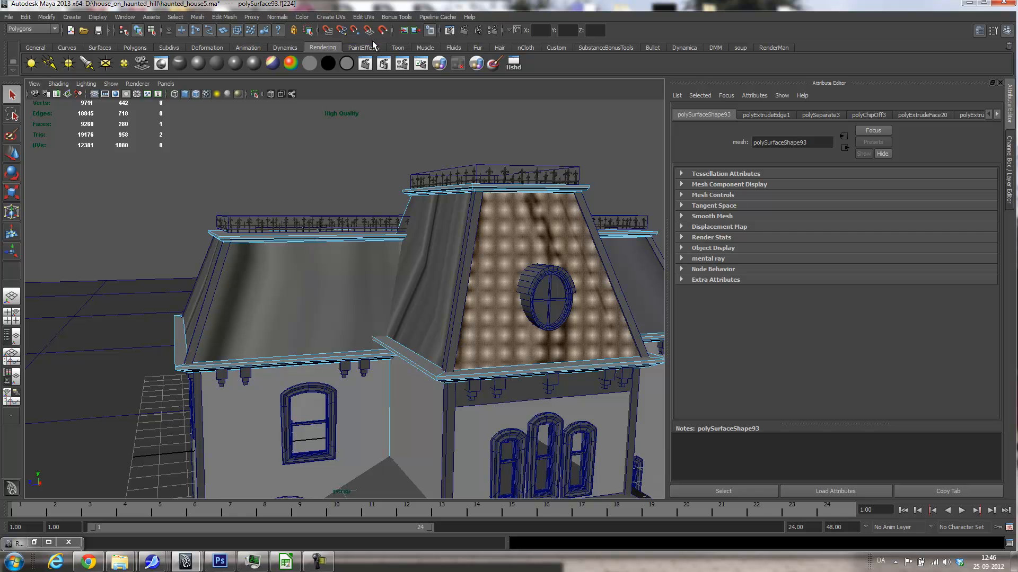
left_click(331, 17)
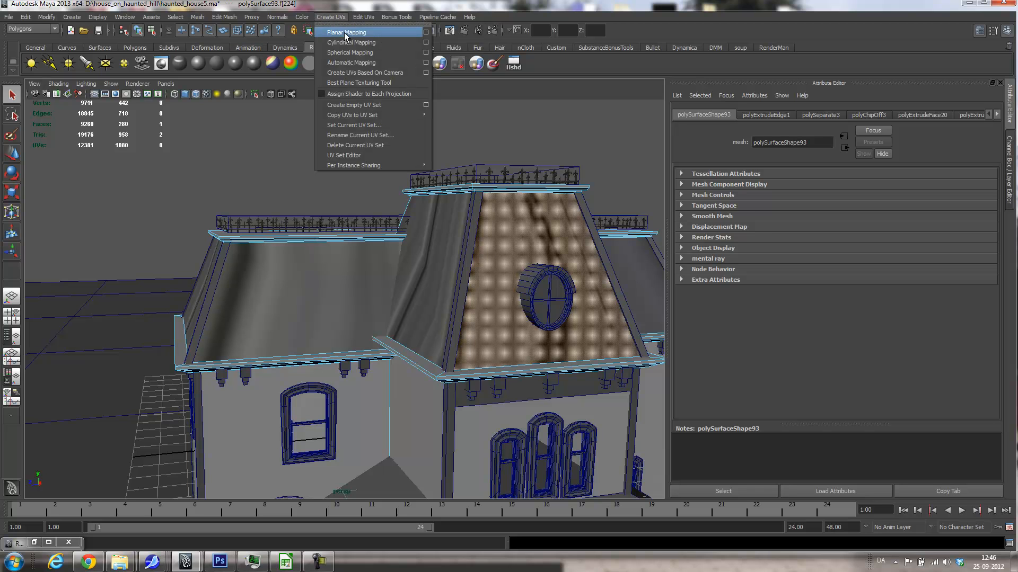
left_click(426, 33)
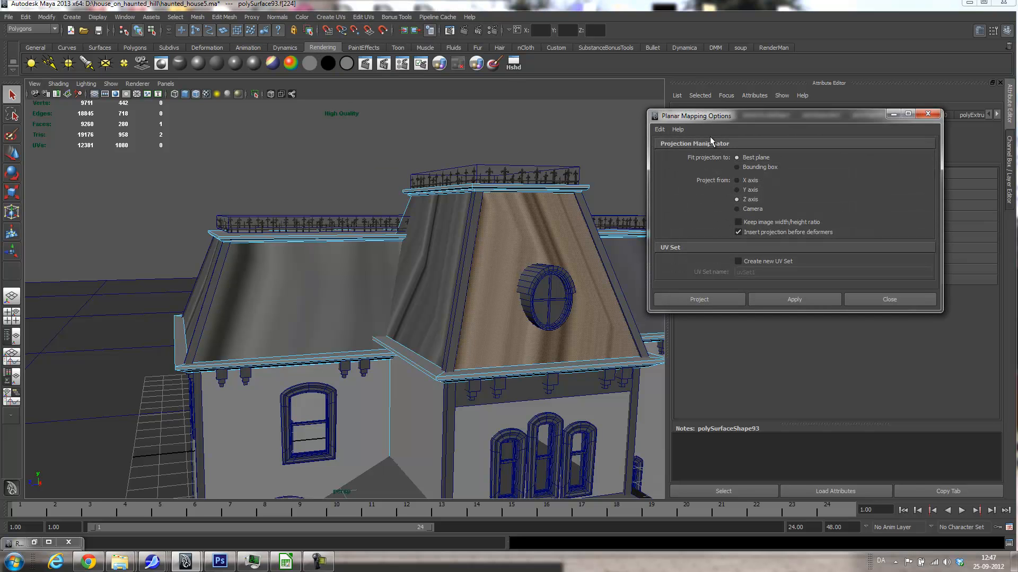
left_click_drag(761, 119, 639, 83)
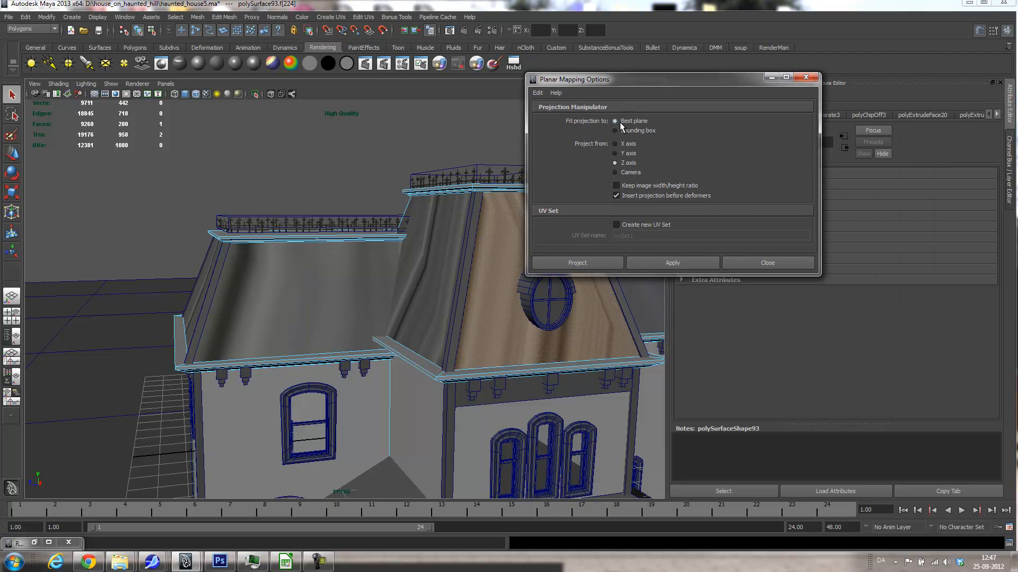
left_click(575, 264)
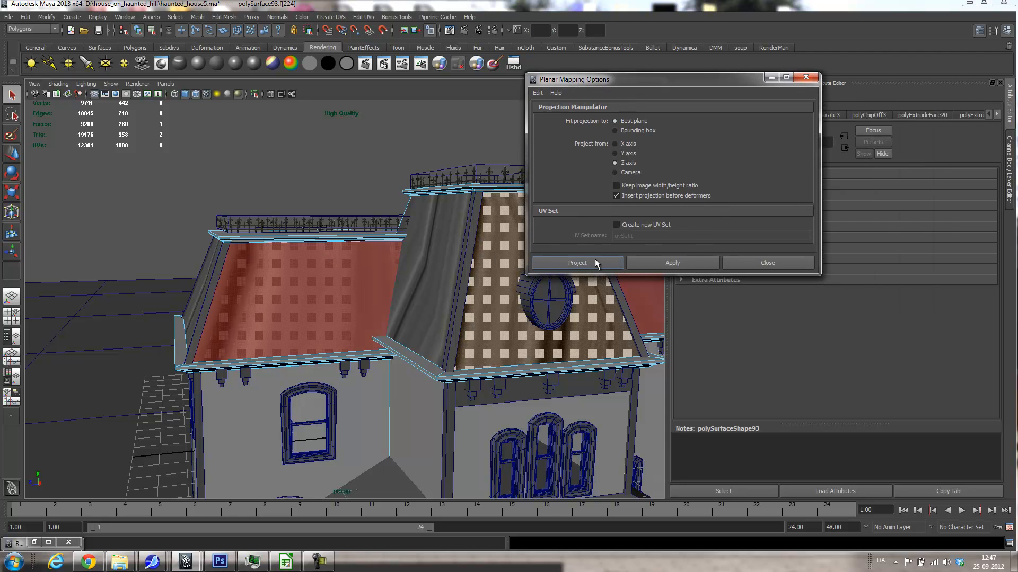
left_click(658, 260)
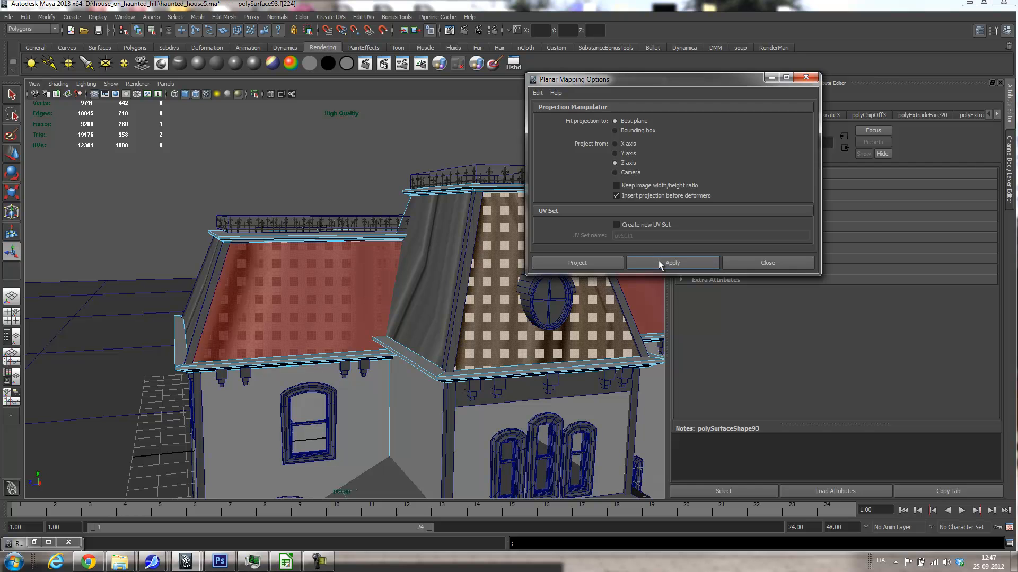
left_click_drag(583, 80, 116, 91)
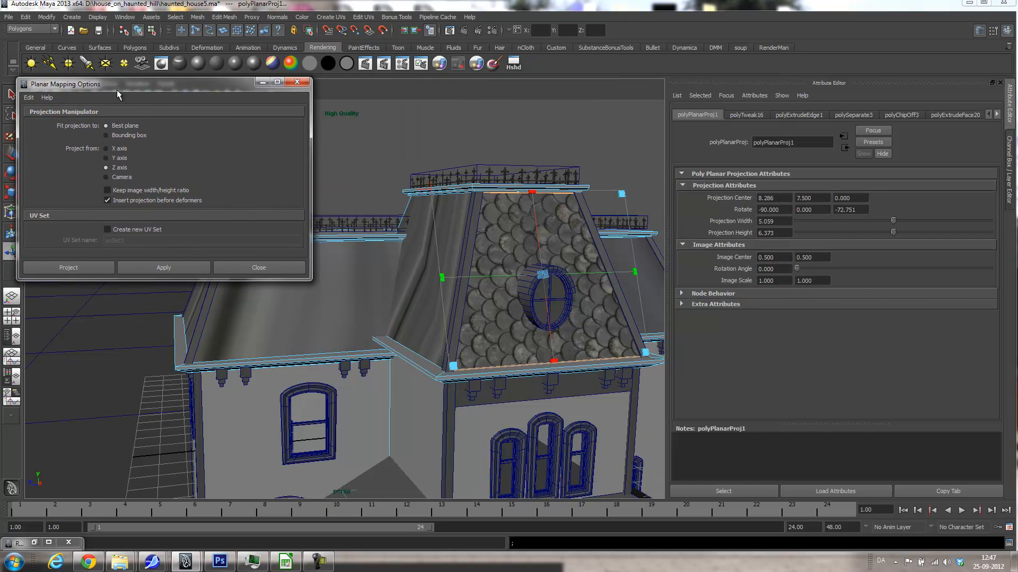
- Apply best-plane planar mapping separately to the tower's side roof face and the adjoining wing's front and end roof faces
left_click_drag(422, 281, 450, 283, "alt")
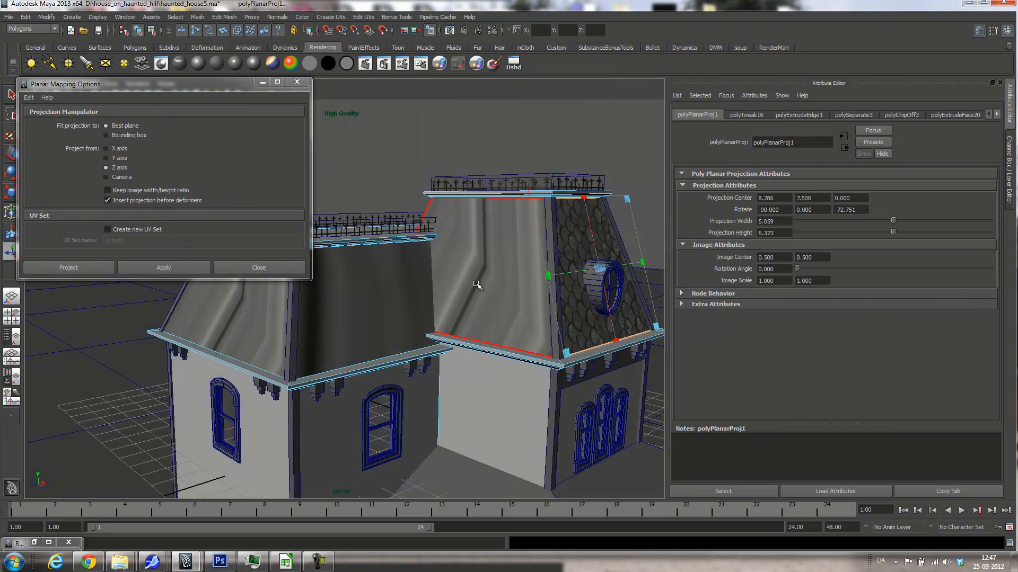
left_click(502, 277)
left_click(195, 268)
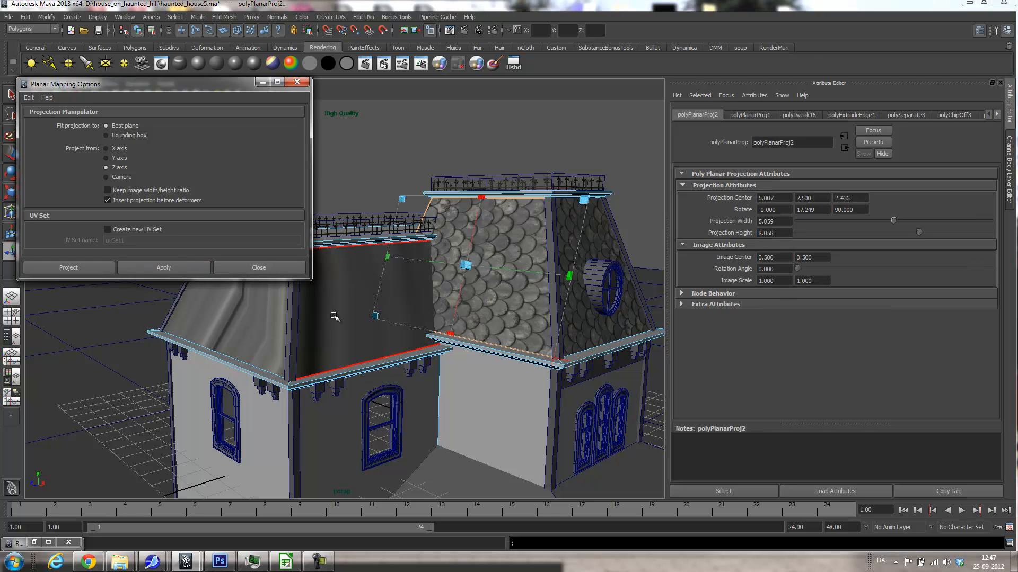
left_click(164, 267)
left_click(222, 313)
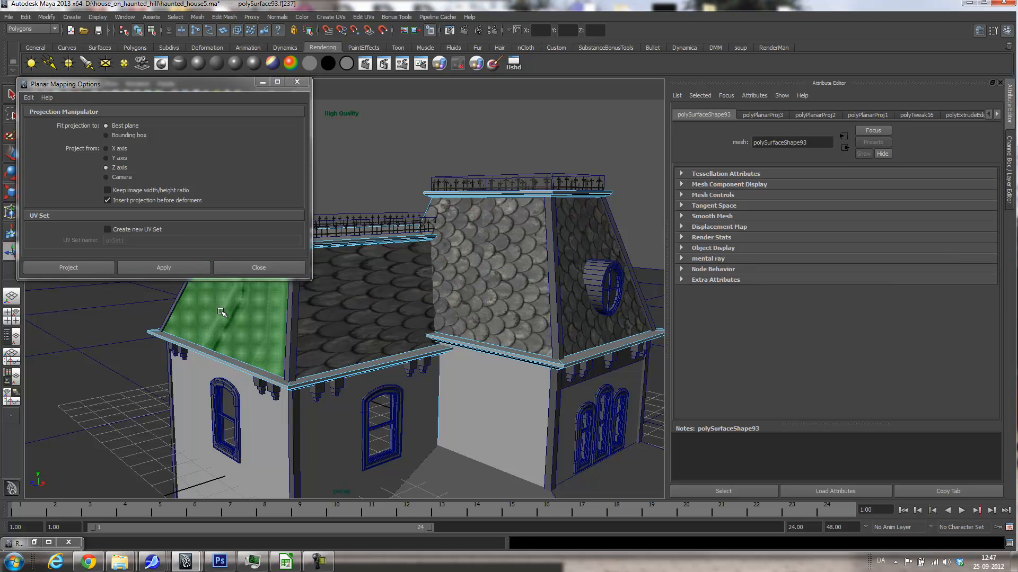
left_click(163, 266)
- Planar-map the opposite wing's front and end roof faces and the tower's remaining side face, each with best-plane fitting
left_click_drag(285, 336, 376, 352, "alt")
left_click(312, 324)
left_click(180, 268)
left_click(225, 396)
left_click(179, 269)
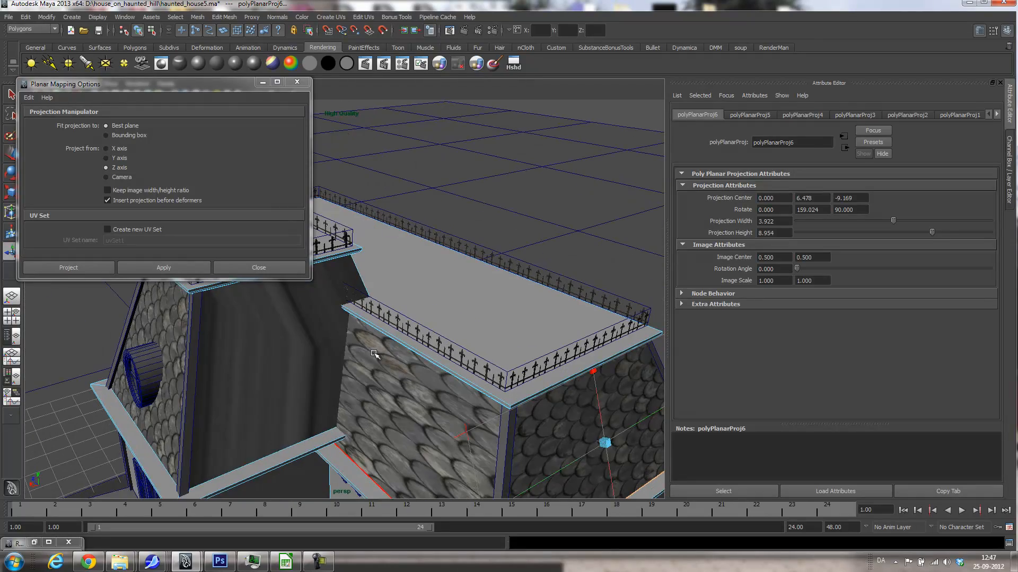
left_click(265, 335)
left_click(164, 267)
- Finish planar mapping, return to object mode, select the house body mesh and show its channels and construction history
left_click_drag(180, 297, 461, 319, "alt")
left_click(240, 267)
right_click_drag(424, 326, 459, 314)
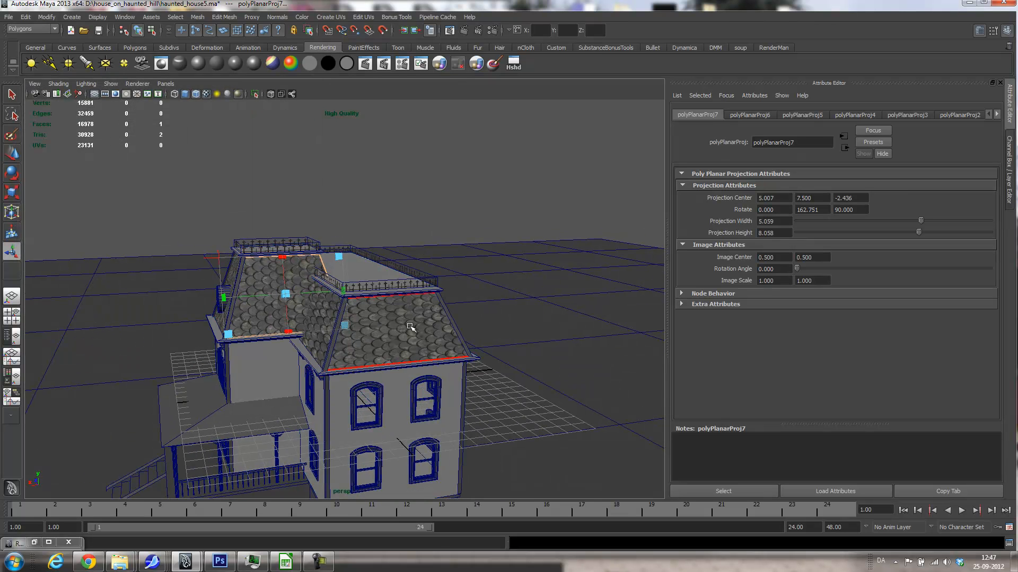
left_click(416, 321)
left_click(1004, 151)
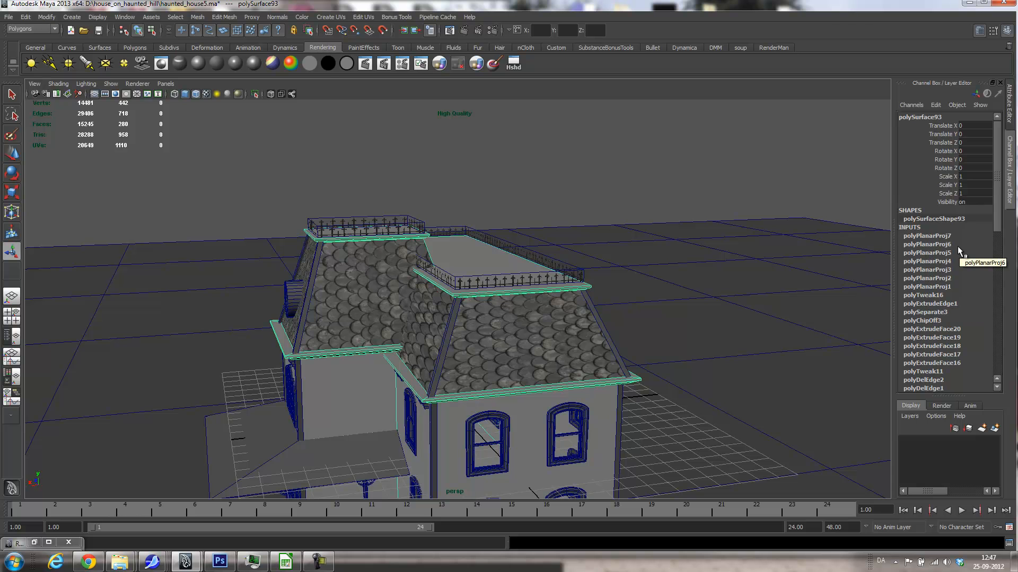
- Set the projection width and height of polyPlanarProj7, on the tower's side roof face, to 10
left_click_drag(638, 279, 626, 286, "alt")
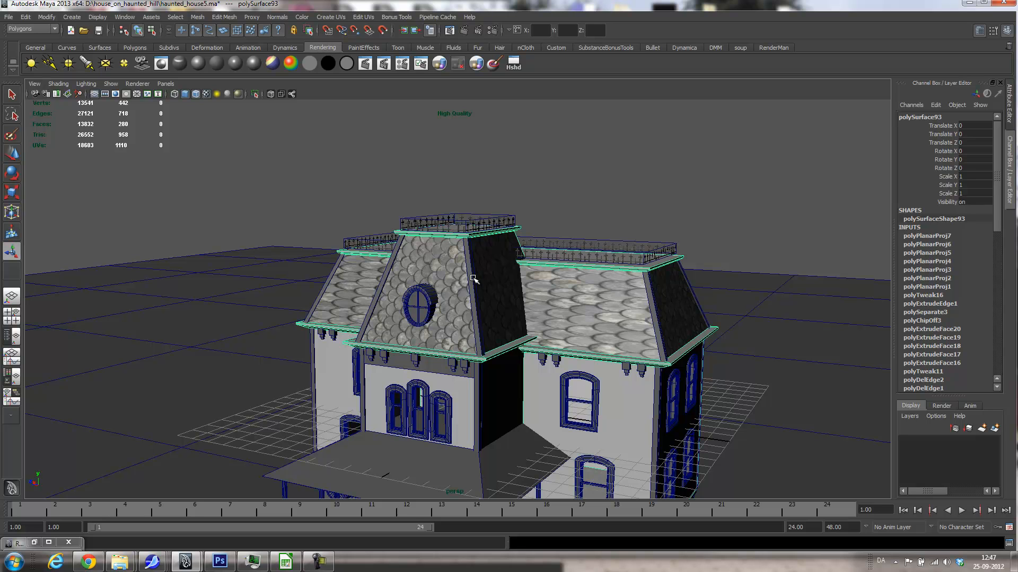
left_click(914, 237)
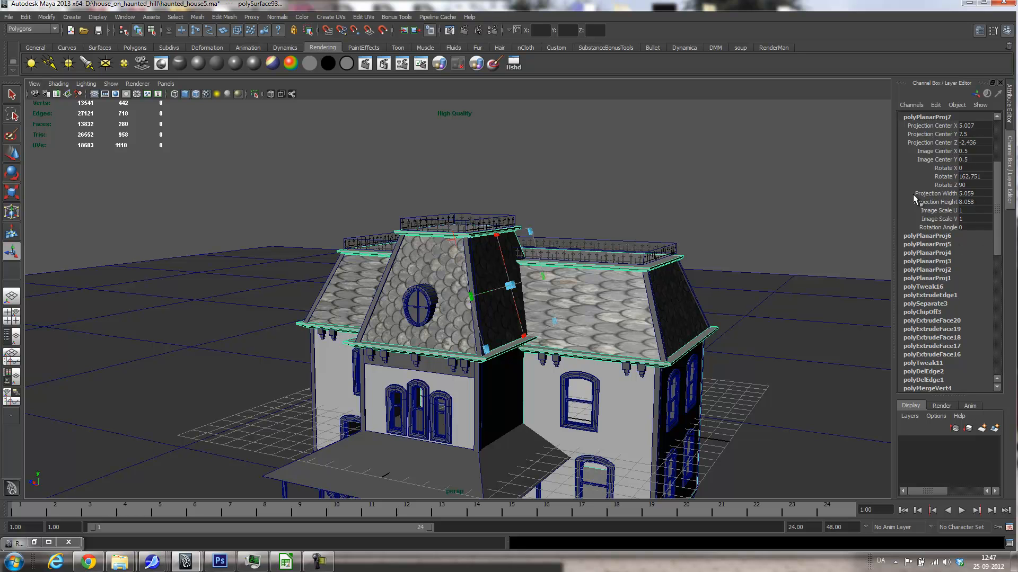
left_click_drag(974, 193, 979, 202)
double_click(978, 202)
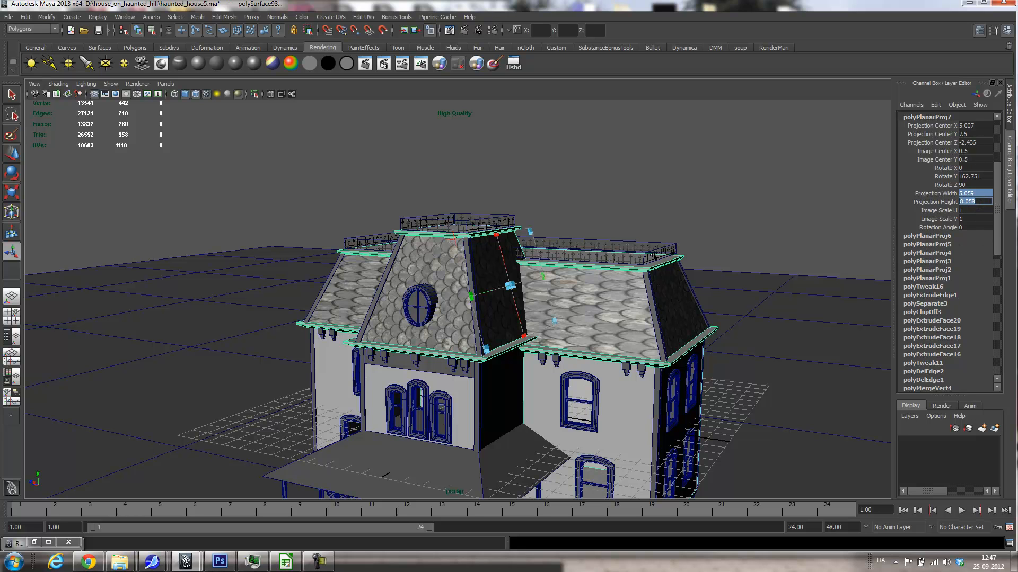
type("10")
key("Return")
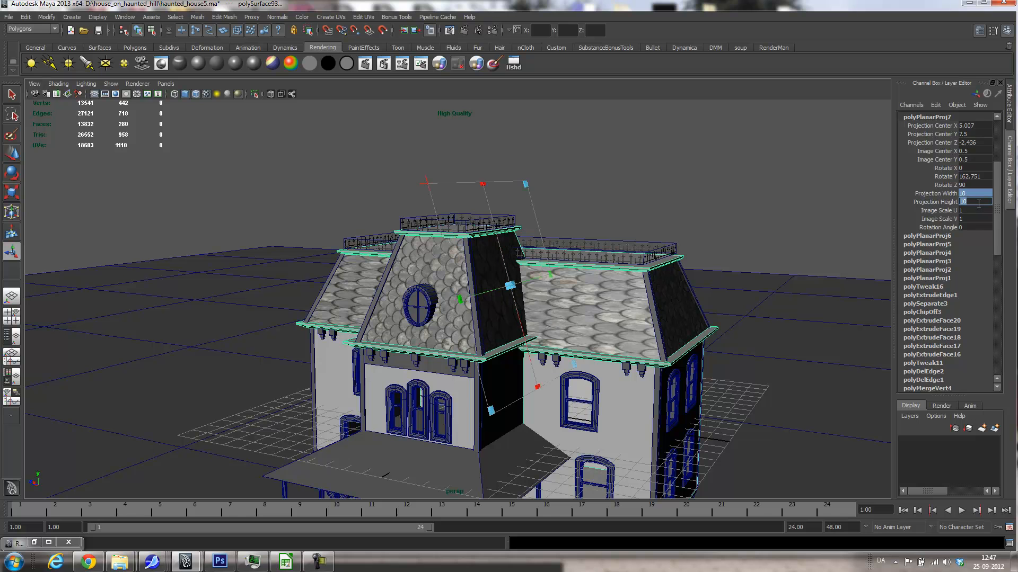
- Set the projection width and height of polyPlanarProj6 and polyPlanarProj5 to 10
left_click(946, 237)
double_click(969, 201)
type("10")
key("Return")
left_click(938, 236)
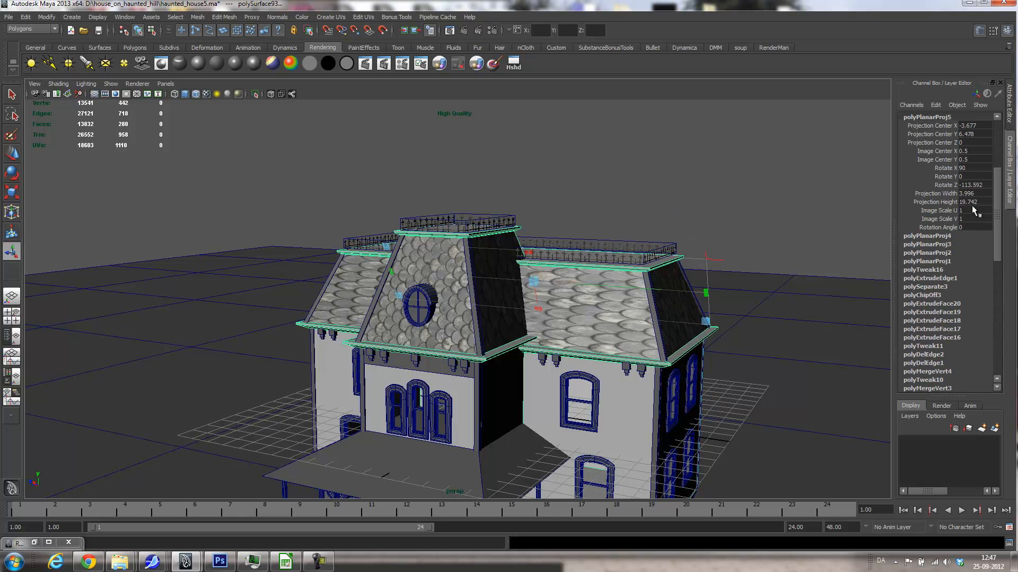
left_click_drag(971, 196, 969, 202)
double_click(969, 201)
- Set the projection width and height of polyPlanarProj4 and polyPlanarProj3 to 10
left_click(937, 236)
left_click_drag(970, 195, 969, 202)
double_click(970, 202)
type("10")
key("Return")
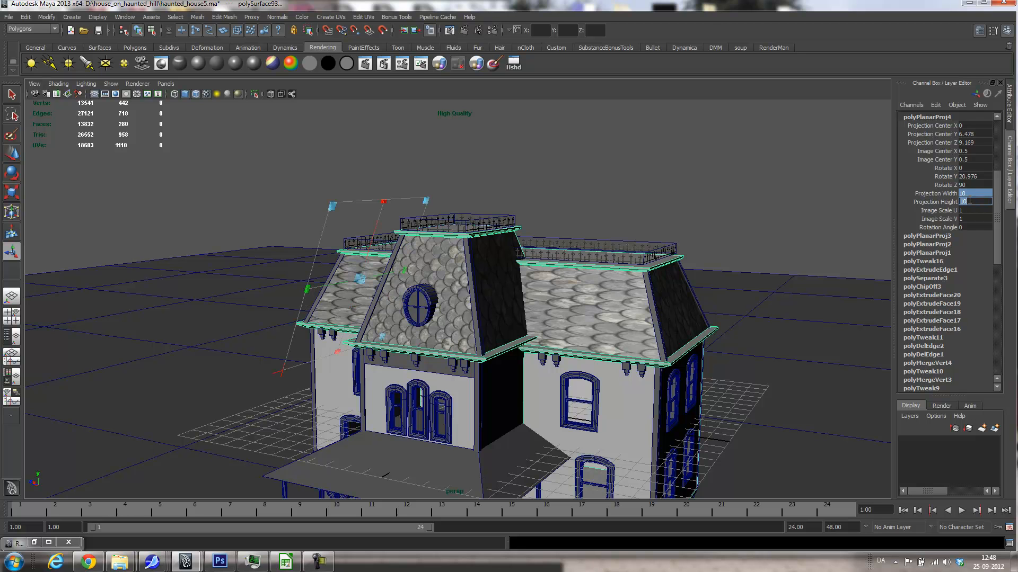
left_click(943, 236)
left_click_drag(975, 194, 970, 201)
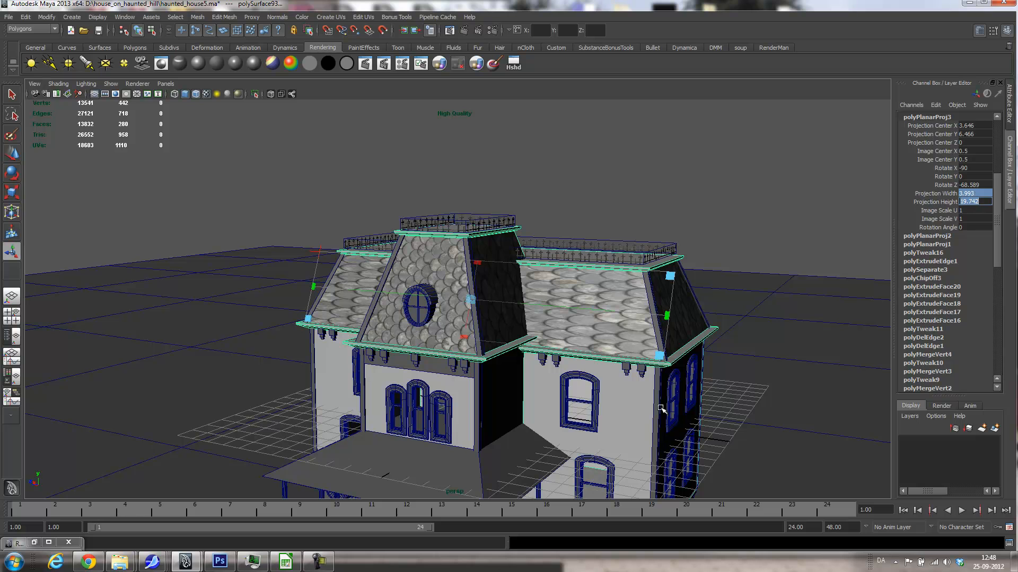
type("10")
key("Return")
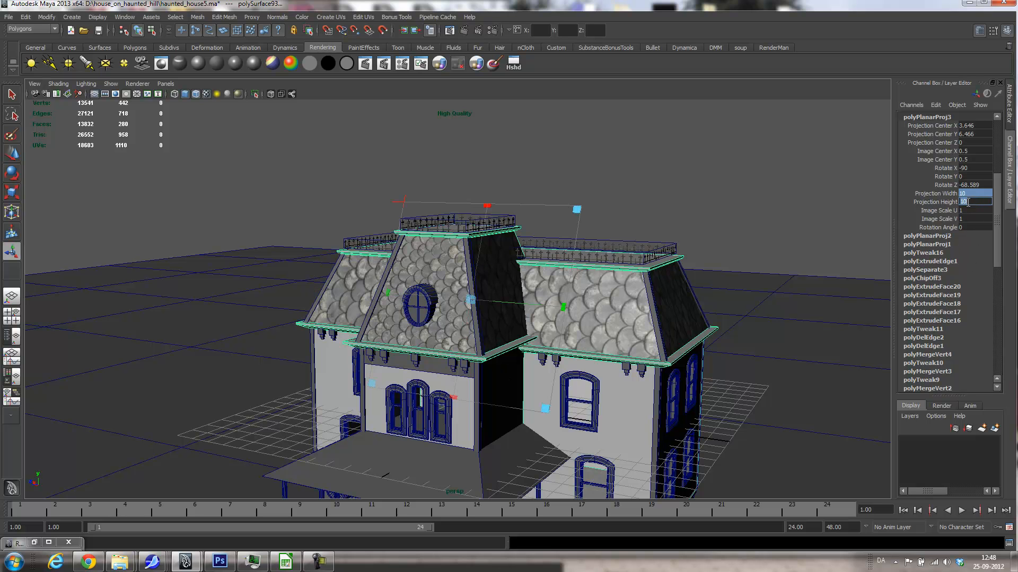
- Set the projection width and height of polyPlanarProj2 and polyPlanarProj1 to 10
left_click(932, 237)
type("10")
key("Return")
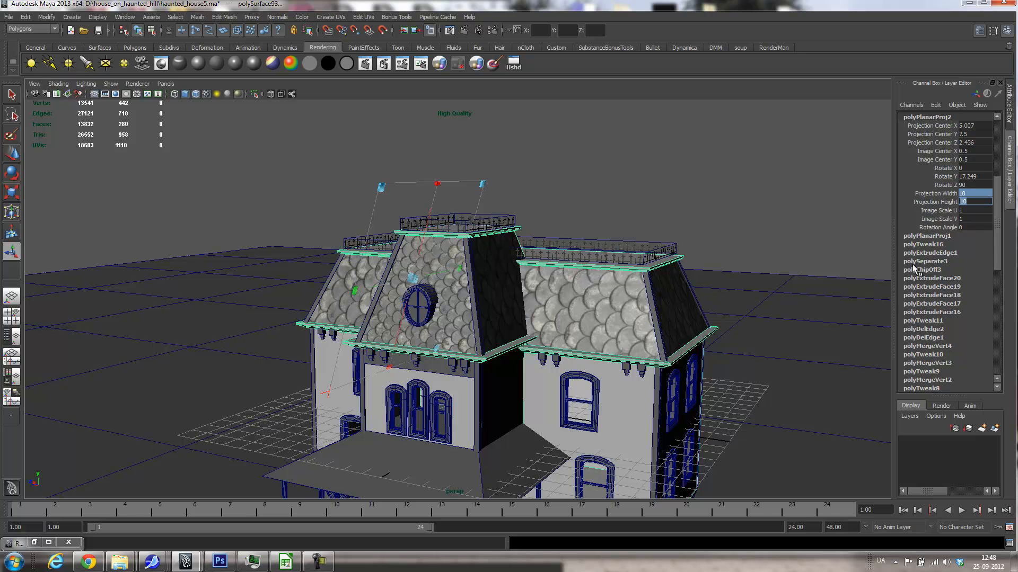
left_click(929, 237)
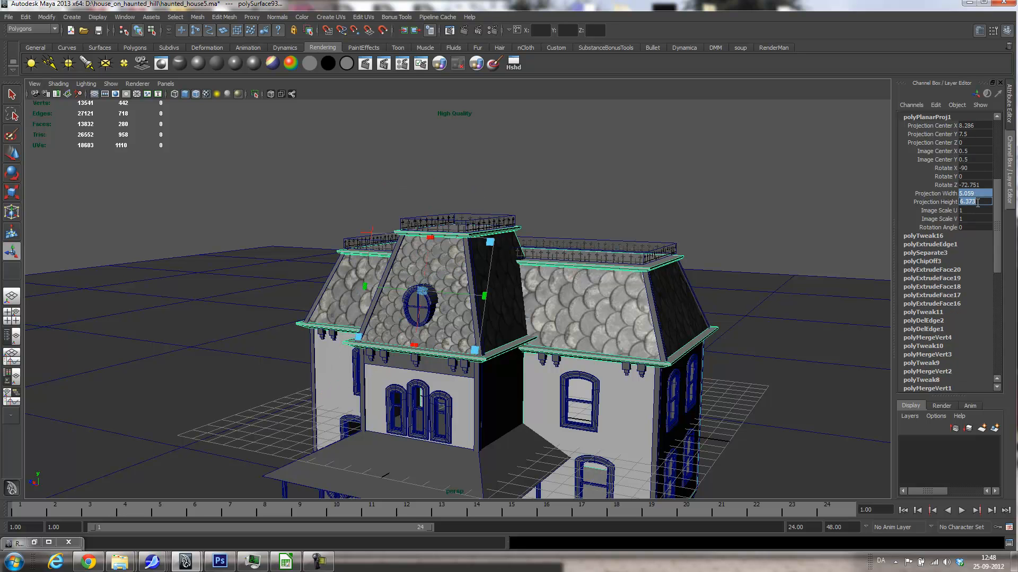
type("10")
key("Return")
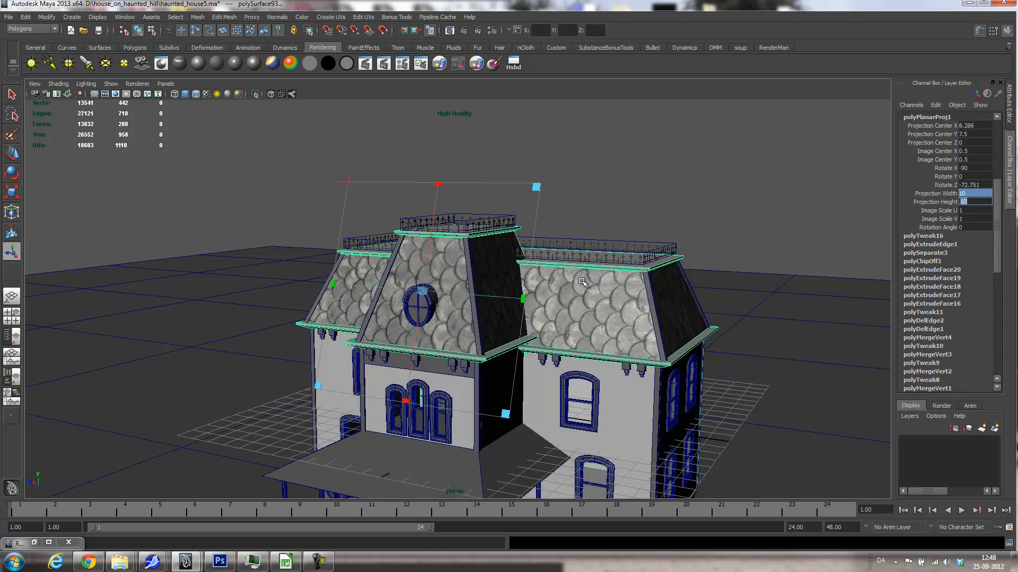
- Check the slate tiling on the front roof faces and open the UV Texture Editor for the house body
left_click_drag(631, 300, 655, 293, "alt")
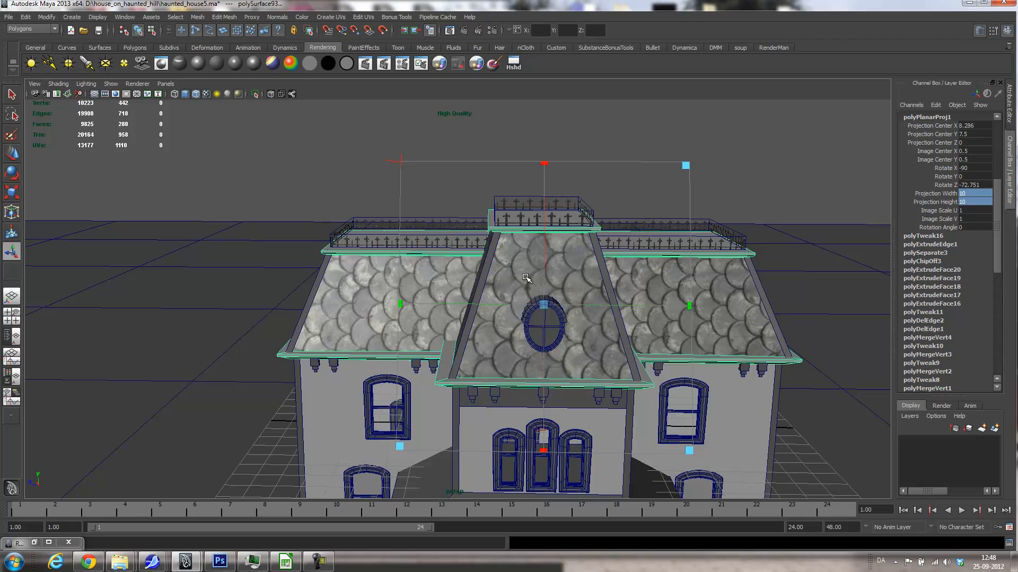
left_click_drag(418, 295, 446, 291, "alt")
middle_click_drag(447, 291, 394, 266, "alt")
right_click_drag(394, 266, 473, 266, "alt")
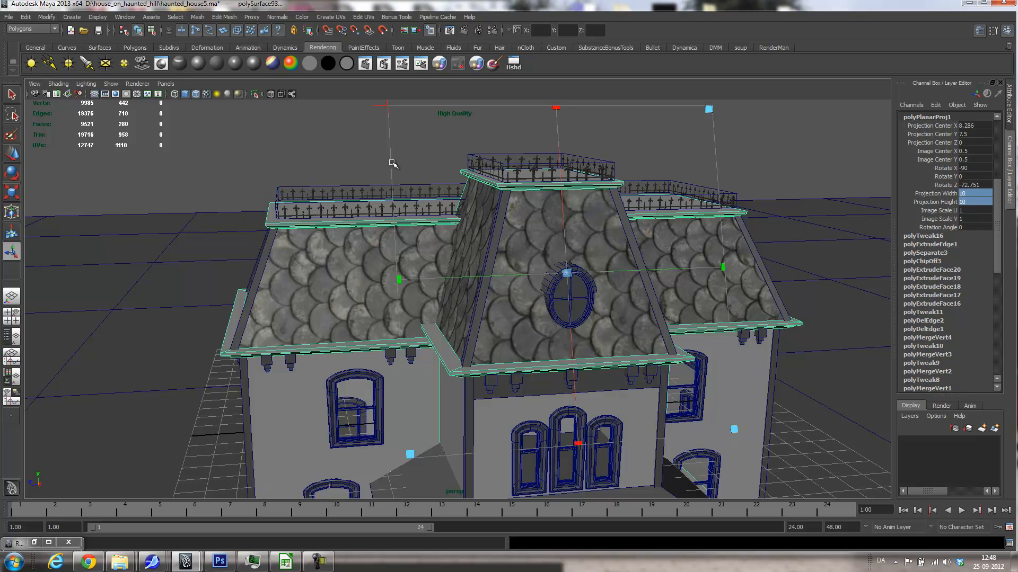
left_click(363, 17)
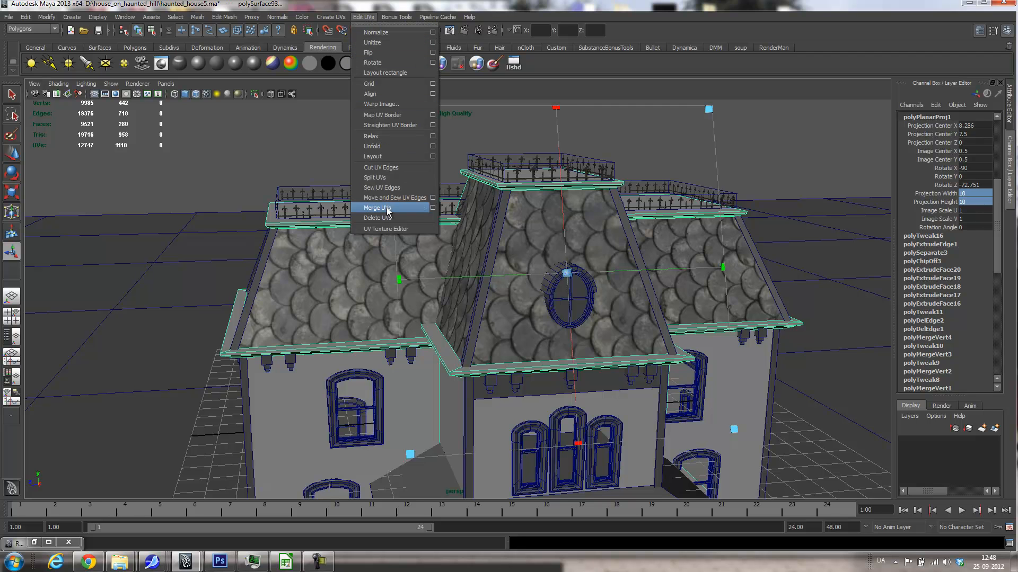
left_click(385, 229)
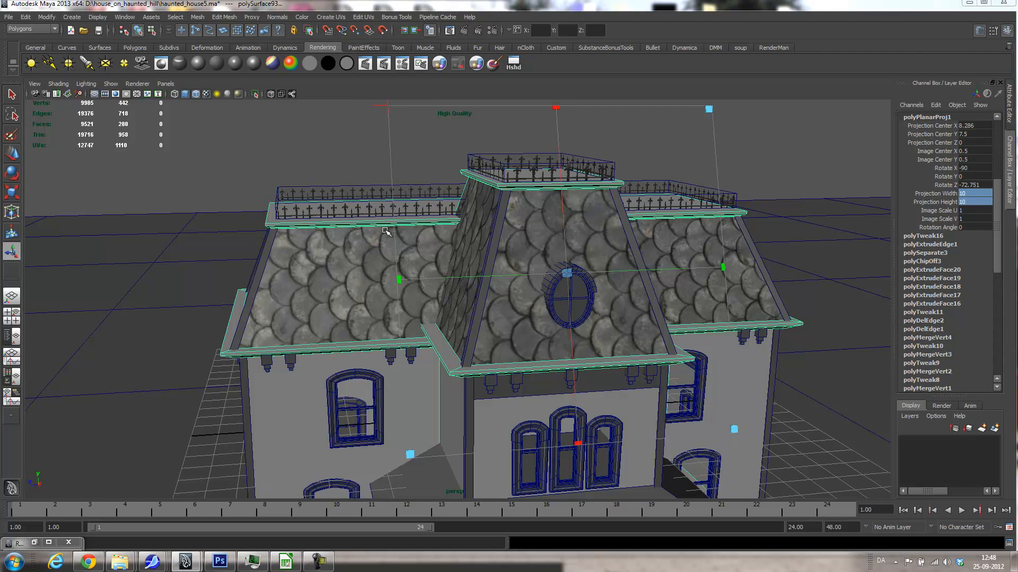
scroll(178, 234, "down", 2)
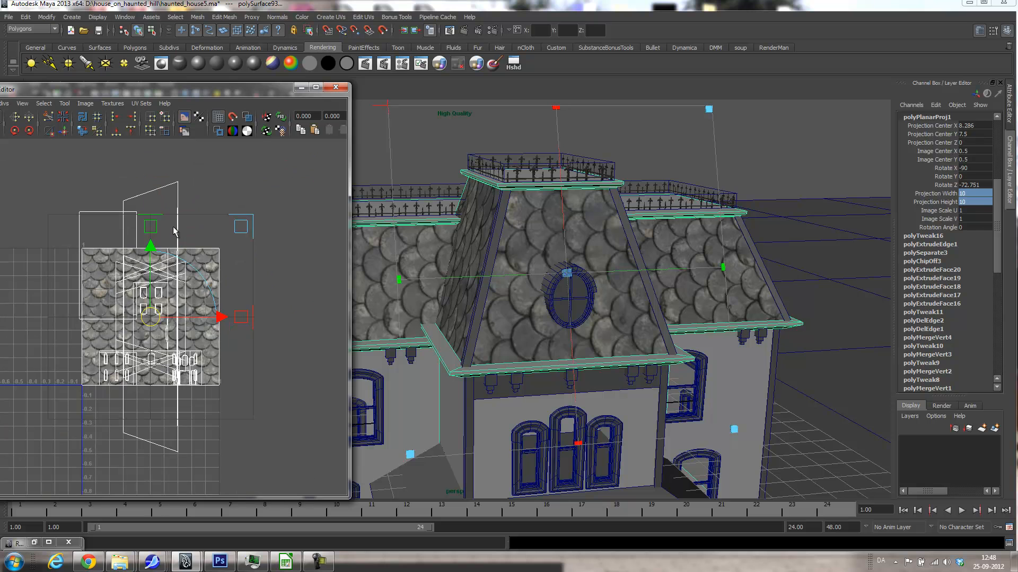
- Turn on shaded UV display for the tower's front roof face and rotate its UVs 90 degrees clockwise
left_click_drag(610, 331, 573, 248, "alt")
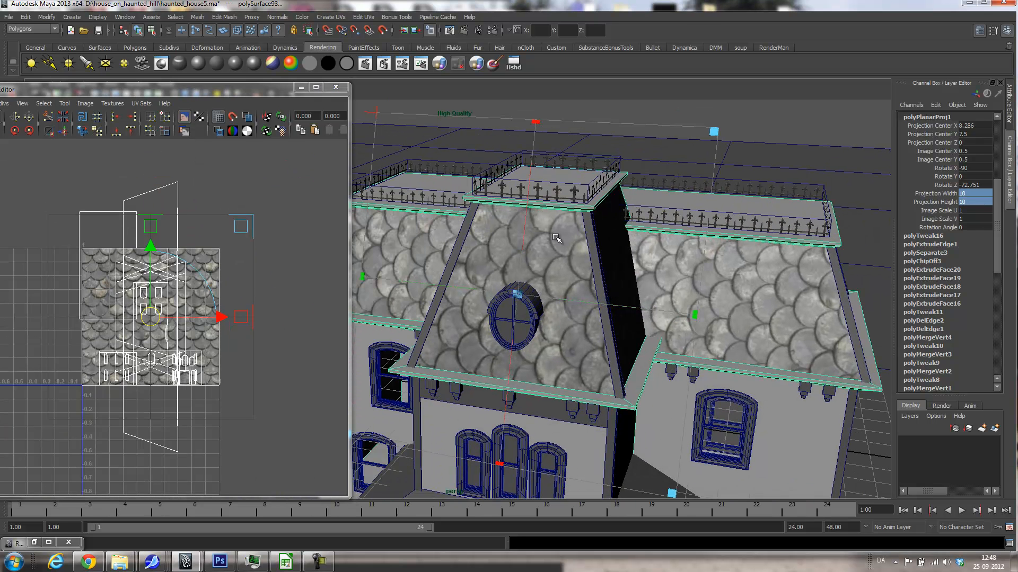
right_click_drag(535, 239, 530, 265)
left_click(551, 253)
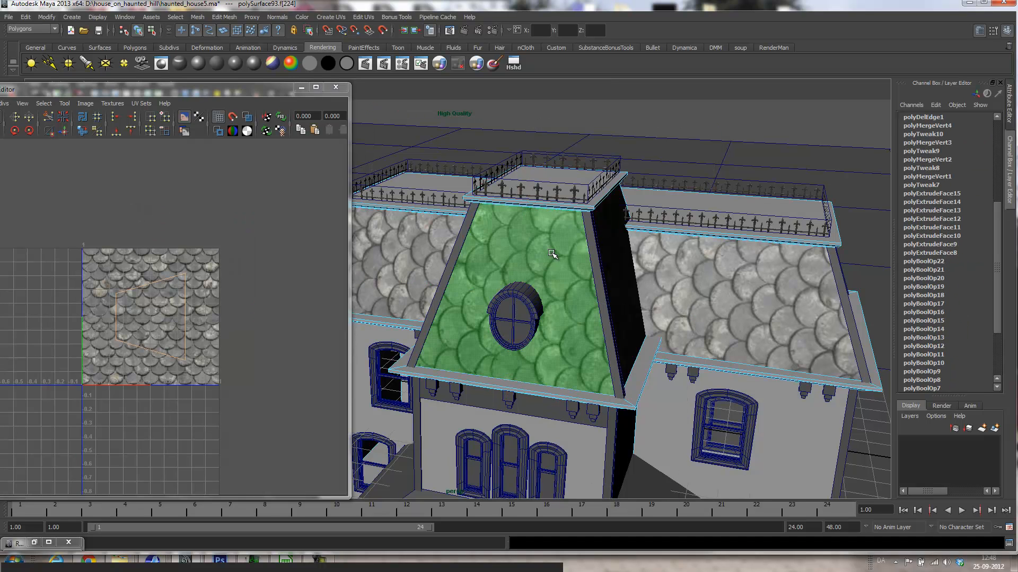
left_click(247, 116)
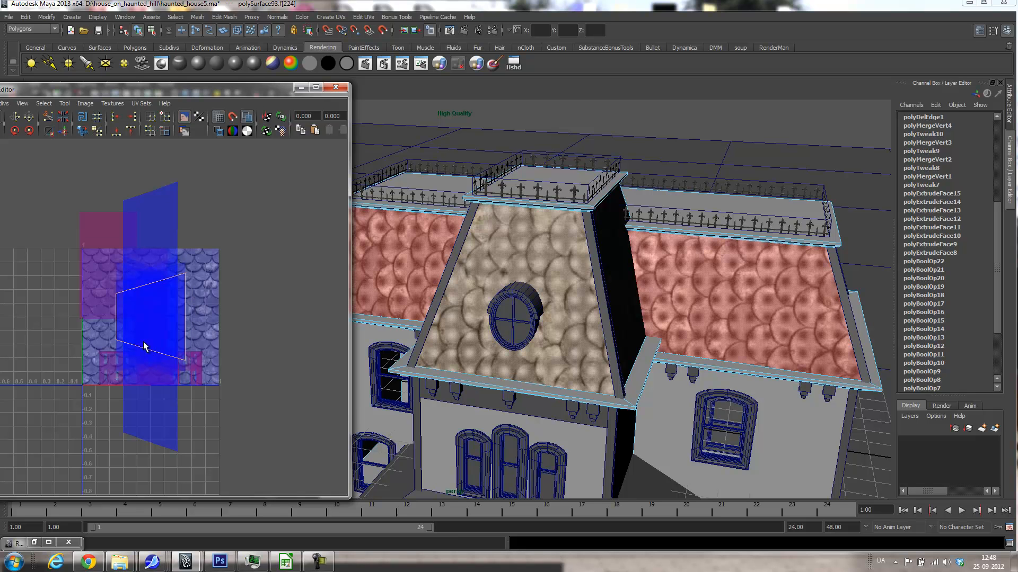
left_click(28, 131)
left_click(28, 131)
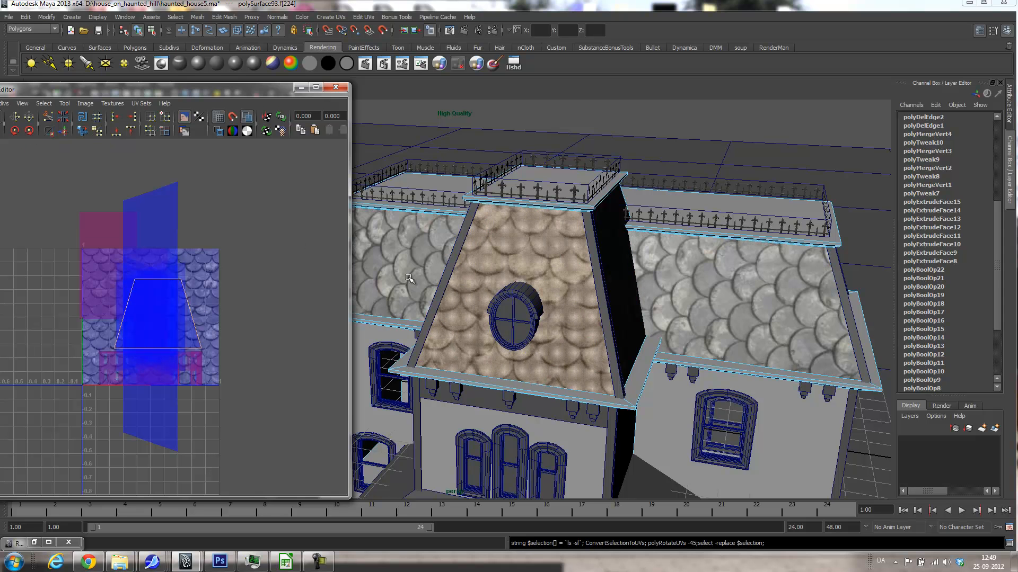
- Rotate the UVs of the front roof face spanning both wings 90 degrees clockwise
left_click(713, 305)
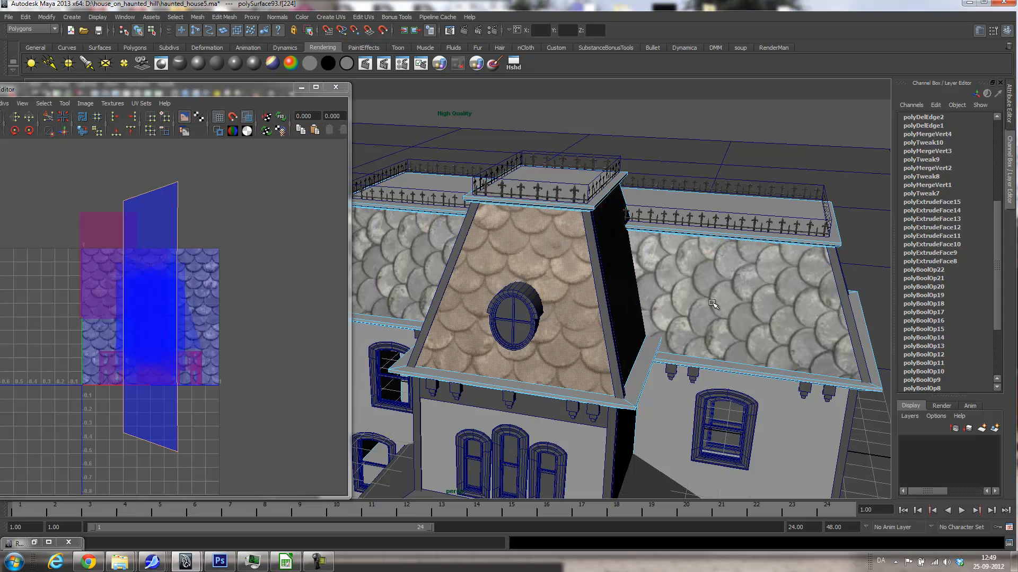
left_click(713, 304)
left_click(30, 132)
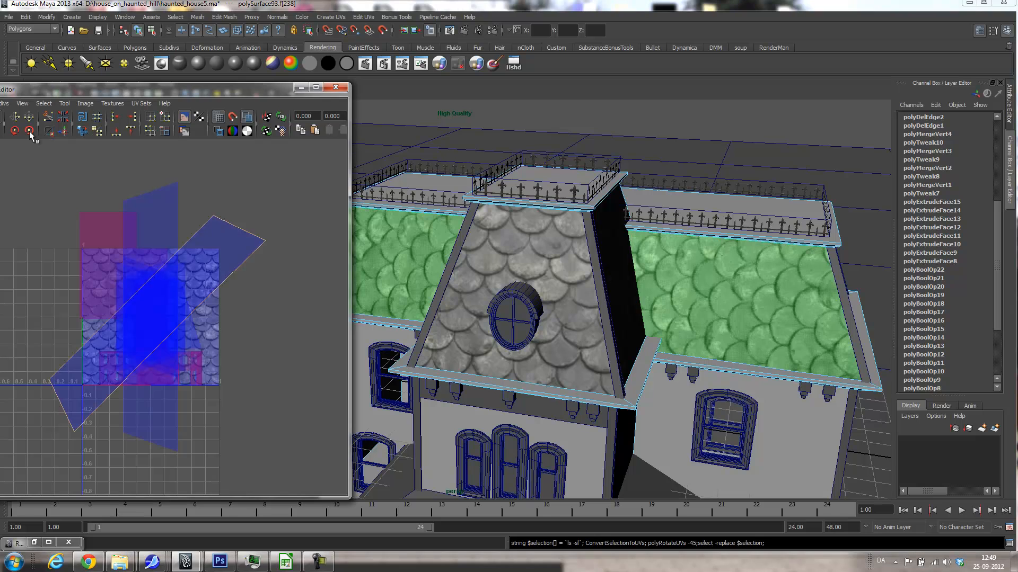
left_click(30, 132)
- Rotate the UVs of the tower's side roof face and the neighbouring wing's end roof face 90 degrees clockwise each
left_click_drag(627, 320, 446, 268, "alt")
left_click(416, 265)
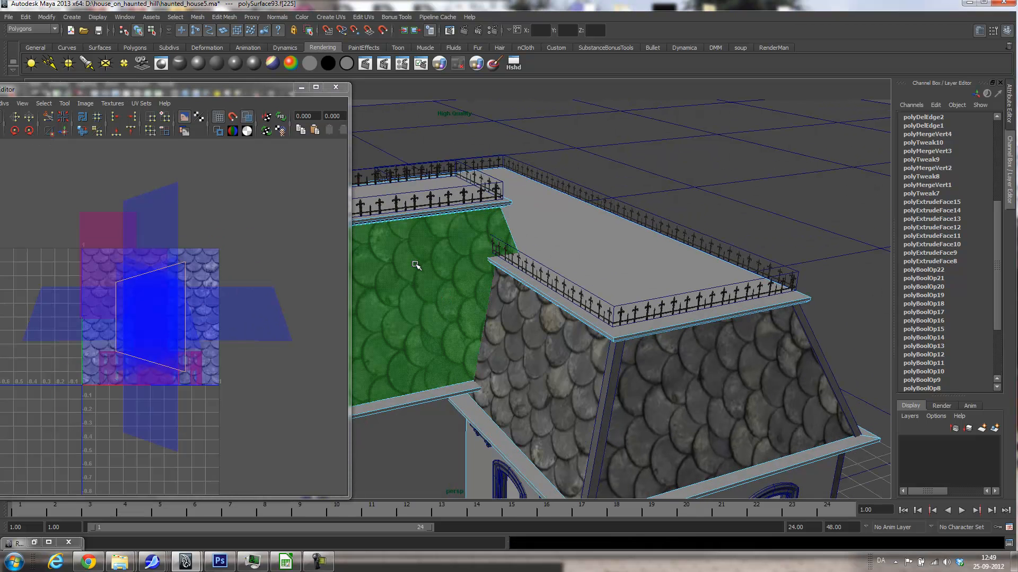
left_click(22, 129)
left_click(22, 129)
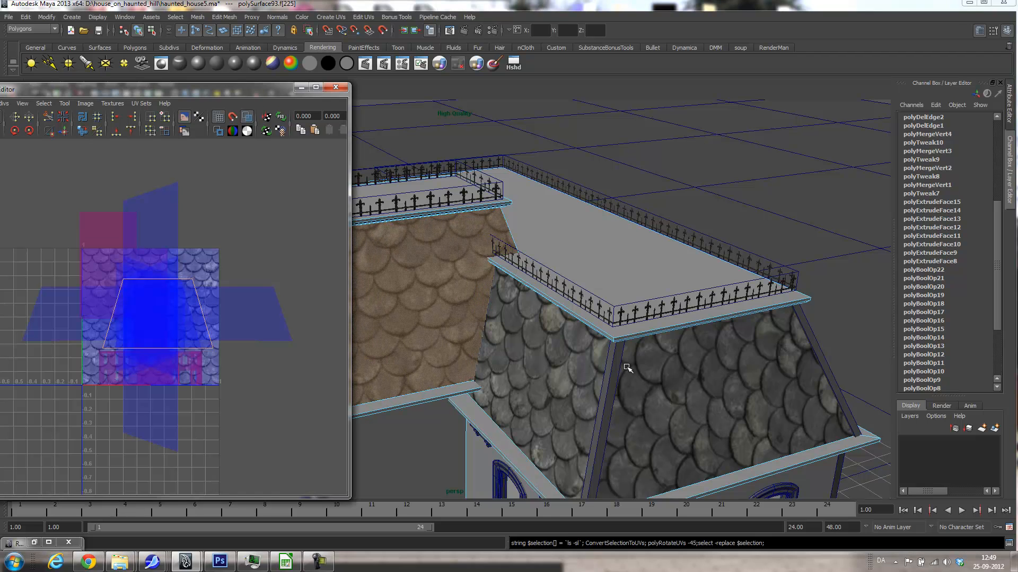
left_click(628, 368)
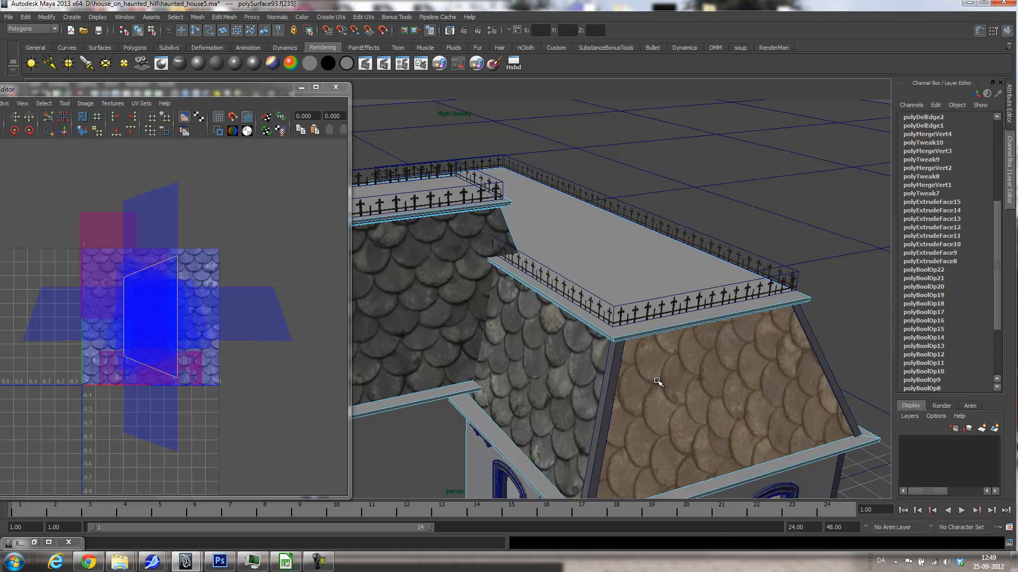
left_click(31, 131)
left_click(31, 130)
- Rotate the UVs of the long rear roof face 90 degrees clockwise
left_click_drag(652, 334, 469, 308, "alt")
left_click(468, 308)
left_click(29, 130)
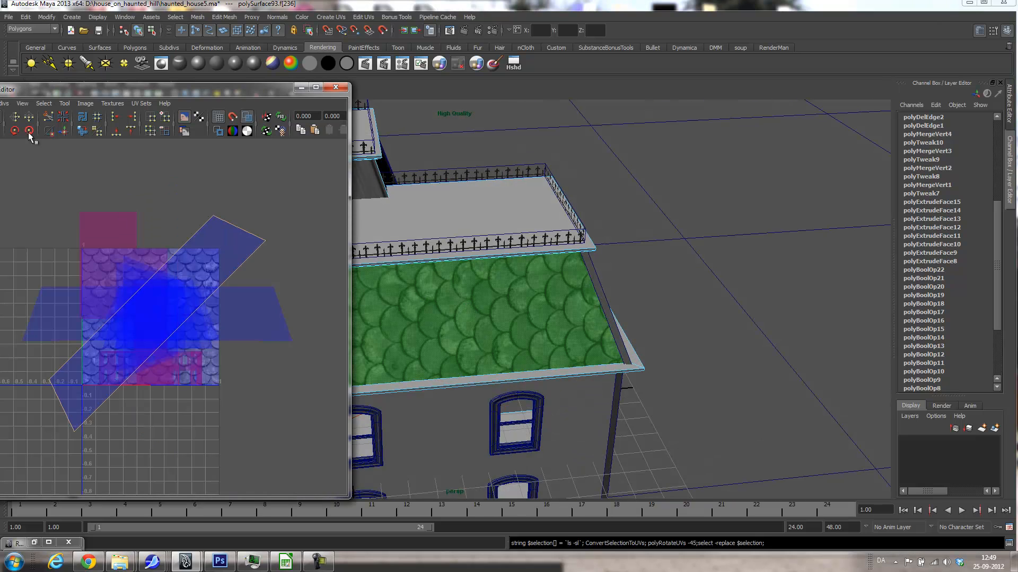
left_click(30, 130)
- Rotate the UVs of the opposite wing's end roof face and the tower's remaining side face 90 degrees counterclockwise each
left_click_drag(491, 291, 406, 294, "alt")
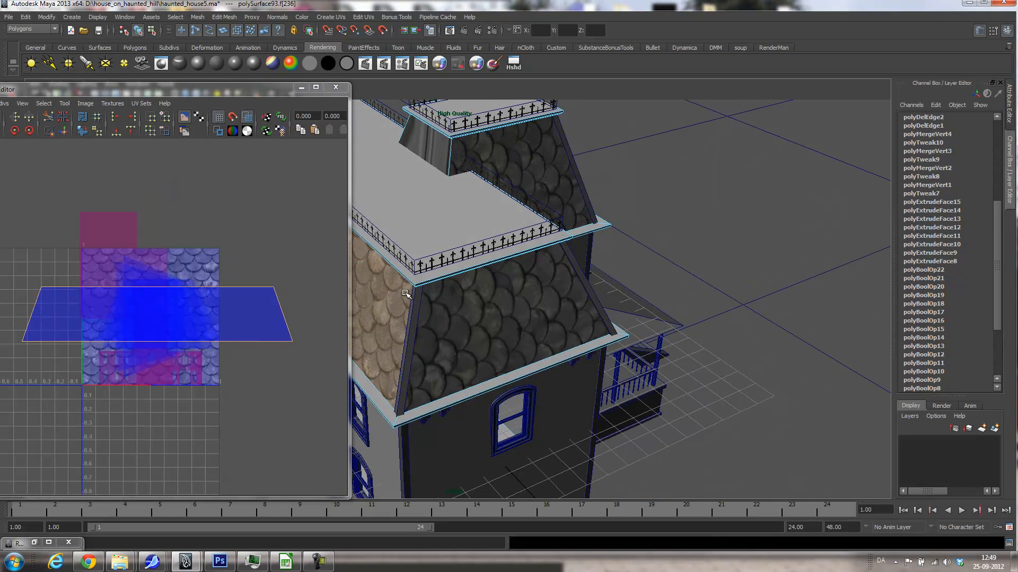
left_click(460, 303)
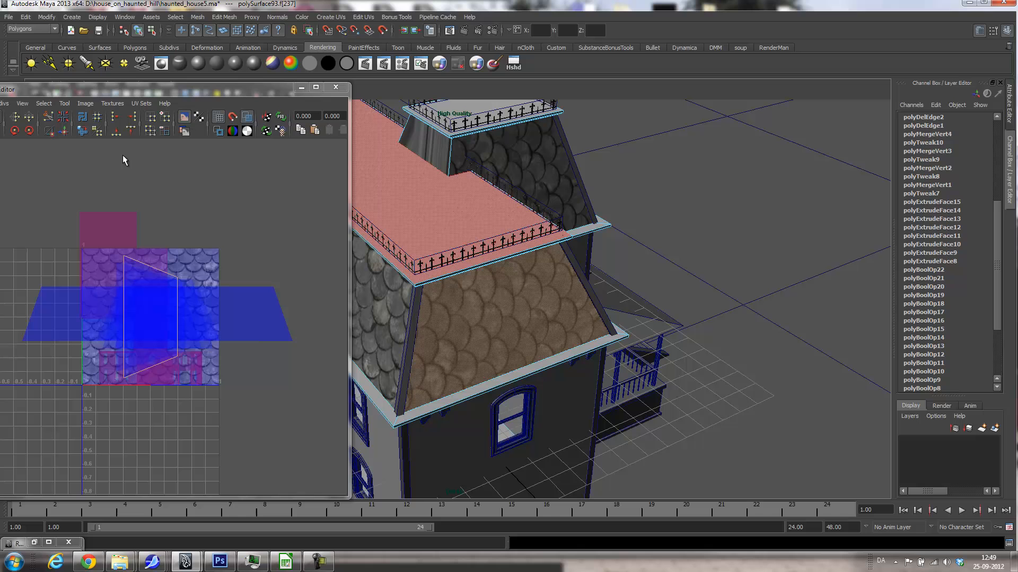
left_click(15, 131)
left_click(14, 131)
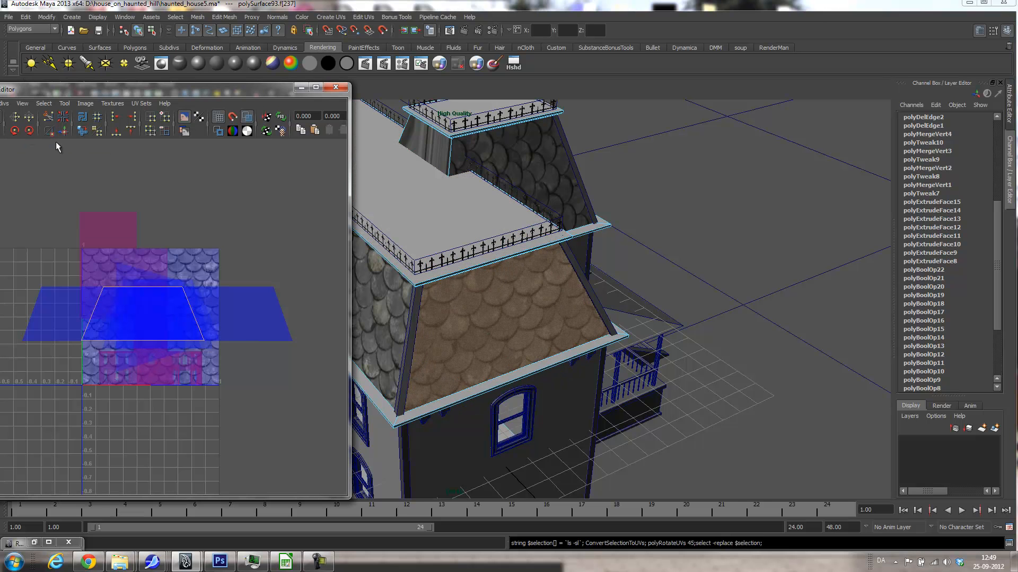
left_click(527, 179)
left_click(16, 131)
left_click(16, 131)
- Close the UV Texture Editor and return the house body mesh to object mode
left_click_drag(485, 265, 403, 275, "alt")
left_click(679, 303)
left_click_drag(699, 328, 632, 306, "alt")
left_click(335, 87)
left_click_drag(530, 265, 668, 267, "alt")
right_click_drag(668, 268, 689, 260)
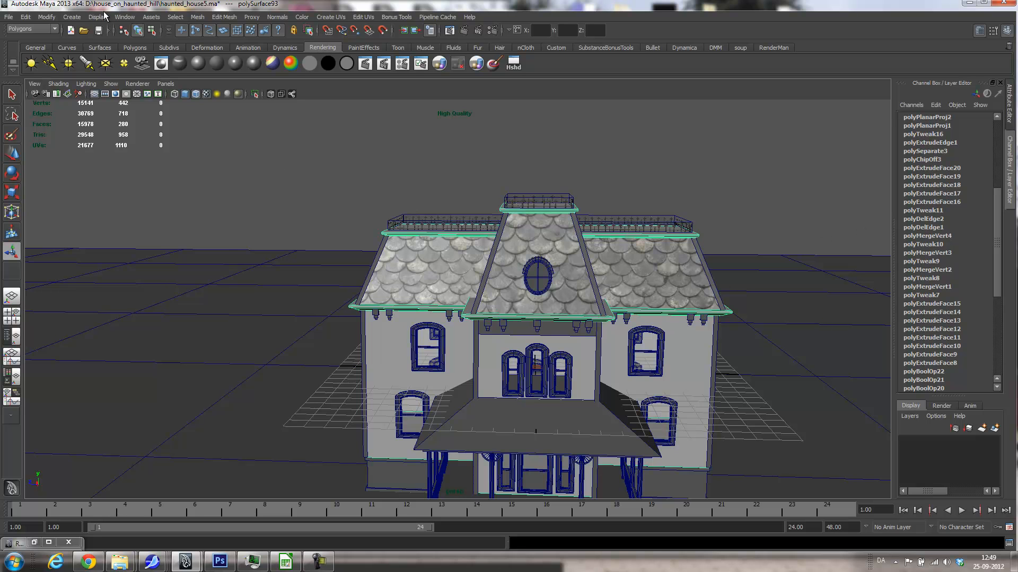
- Select the blinn5 slate material in the Hypershade and show its settings in the Attribute Editor
left_click(119, 17)
mouse_move(130, 45)
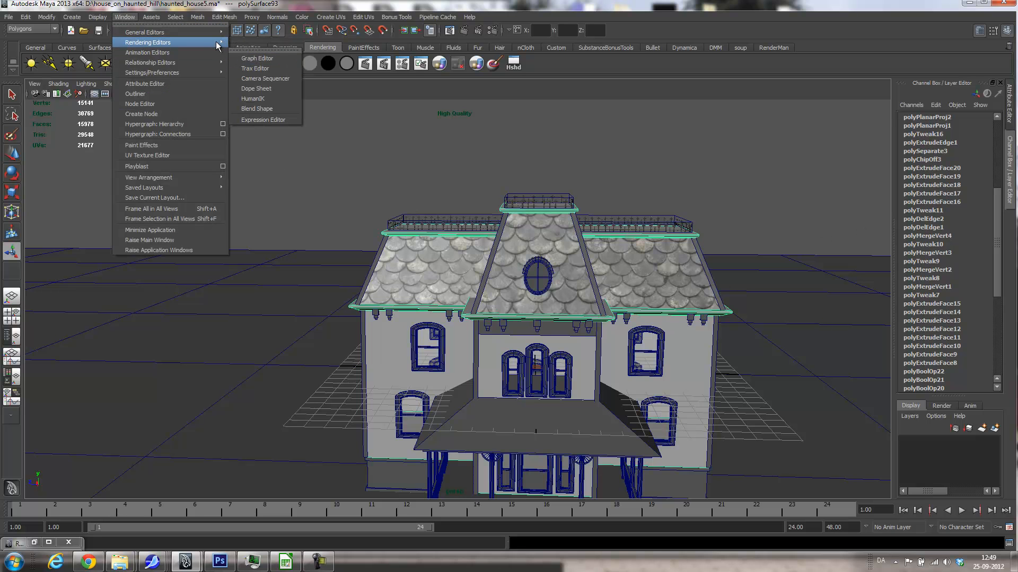
left_click(259, 68)
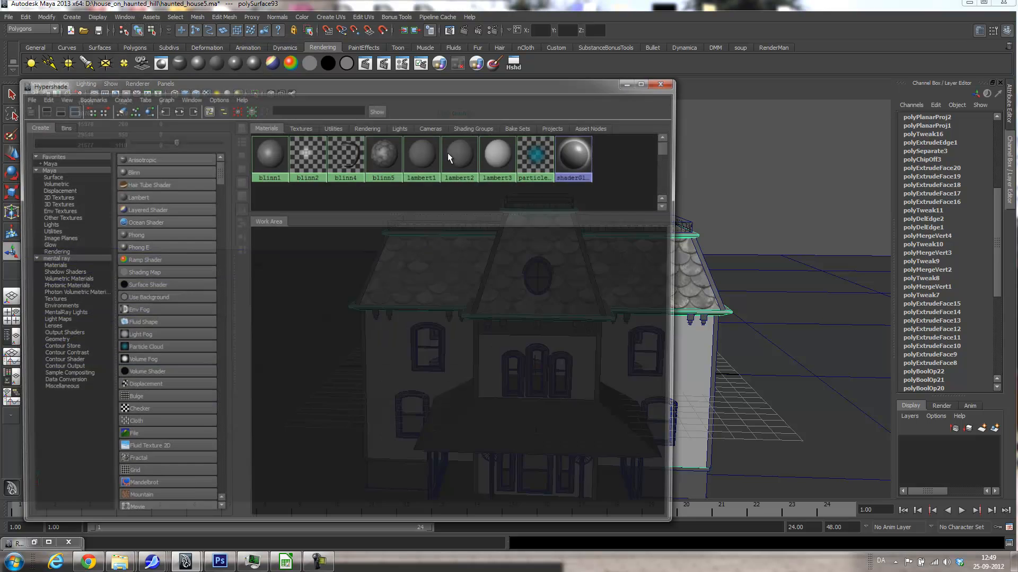
left_click(380, 150)
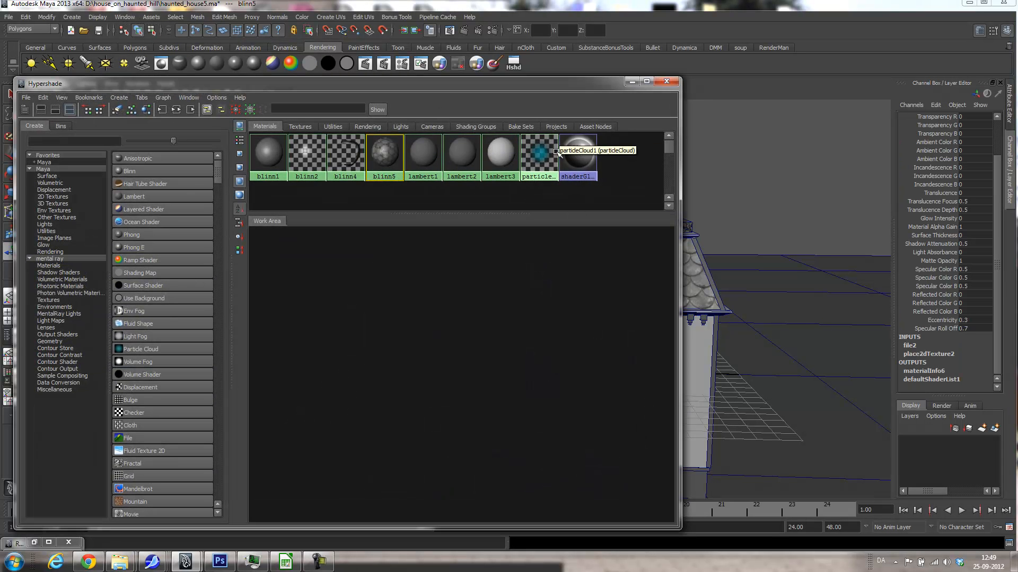
left_click(632, 81)
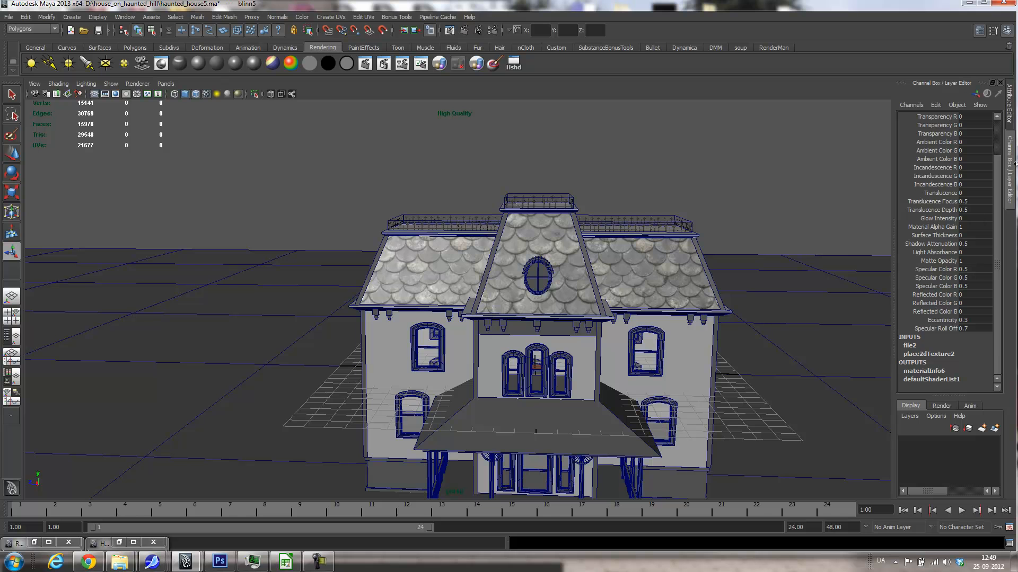
left_click(1011, 112)
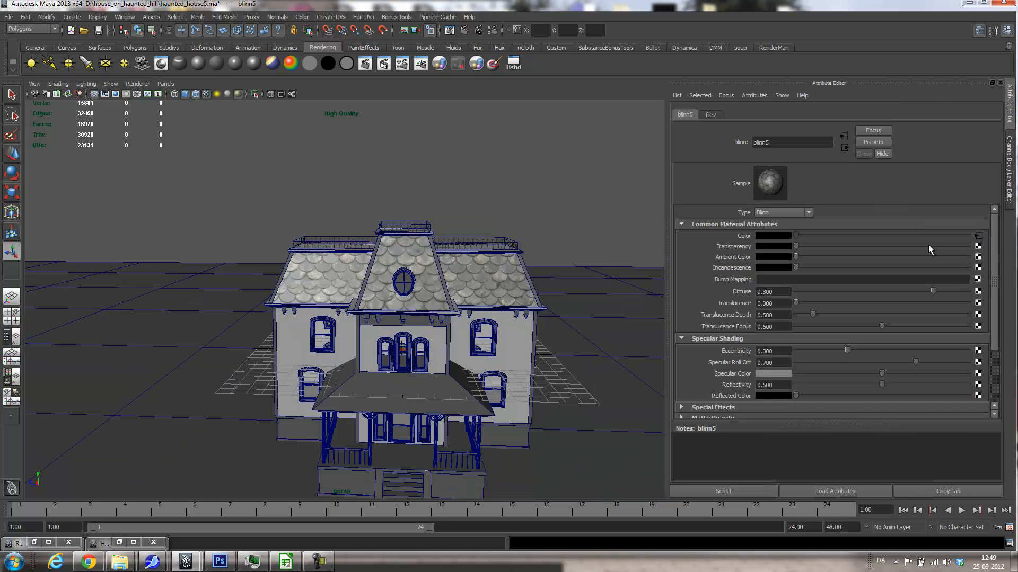
- Set the slate file texture's UV repeat to 4 in both directions on its 2D placement node
left_click(977, 236)
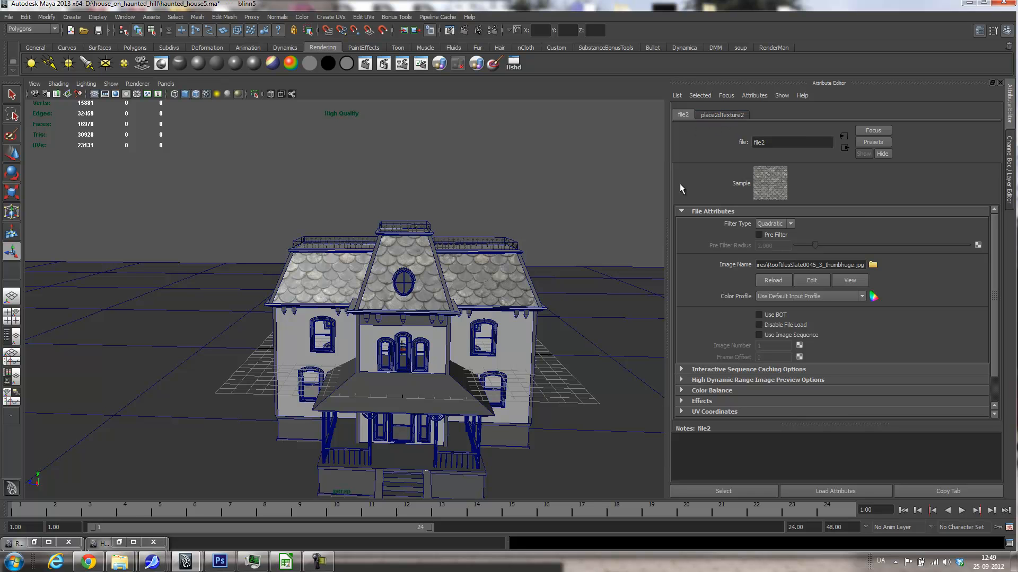
left_click(719, 115)
left_click(772, 306)
type("4")
key("Tab")
type("4")
key("Tab")
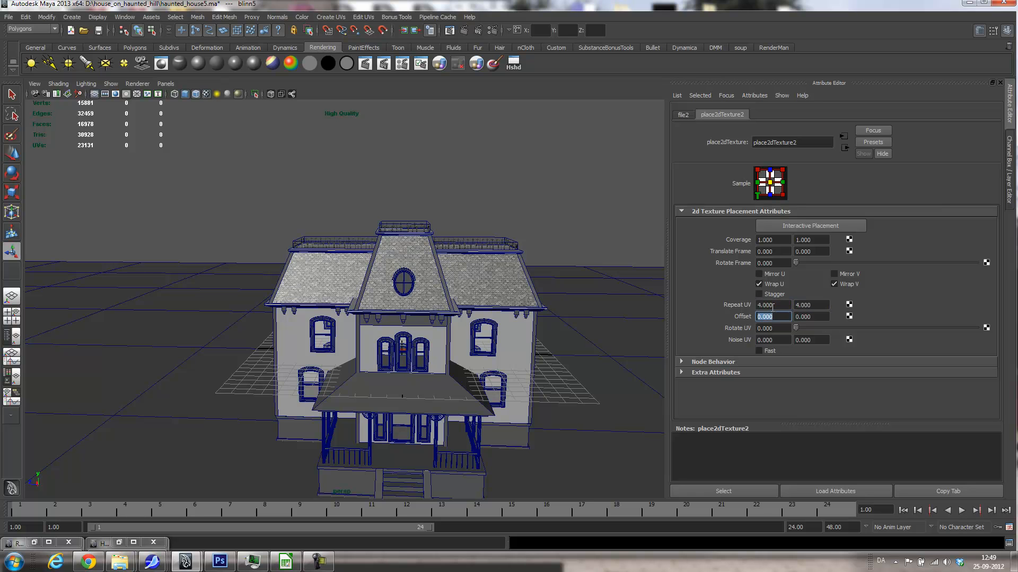
- Check the slate tile size on the front roof faces and set the texture's UV repeat to 6 by 6
left_click_drag(435, 387, 389, 388, "alt")
right_click_drag(388, 388, 514, 388, "alt")
middle_click_drag(516, 389, 466, 388, "alt")
left_click_drag(448, 388, 464, 388, "alt")
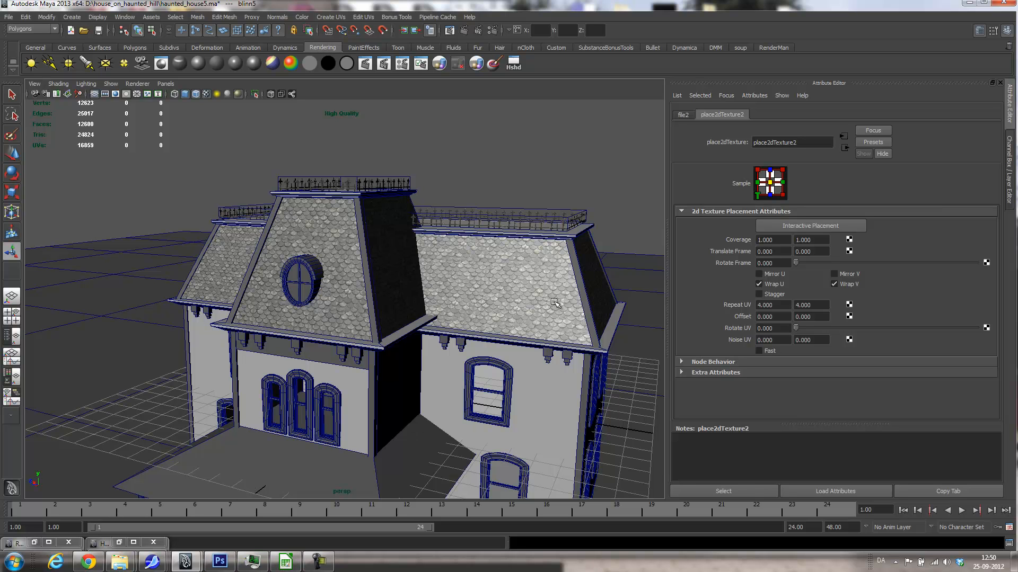
left_click_drag(787, 306, 757, 306)
type("6")
key("Tab")
type("6")
key("Tab")
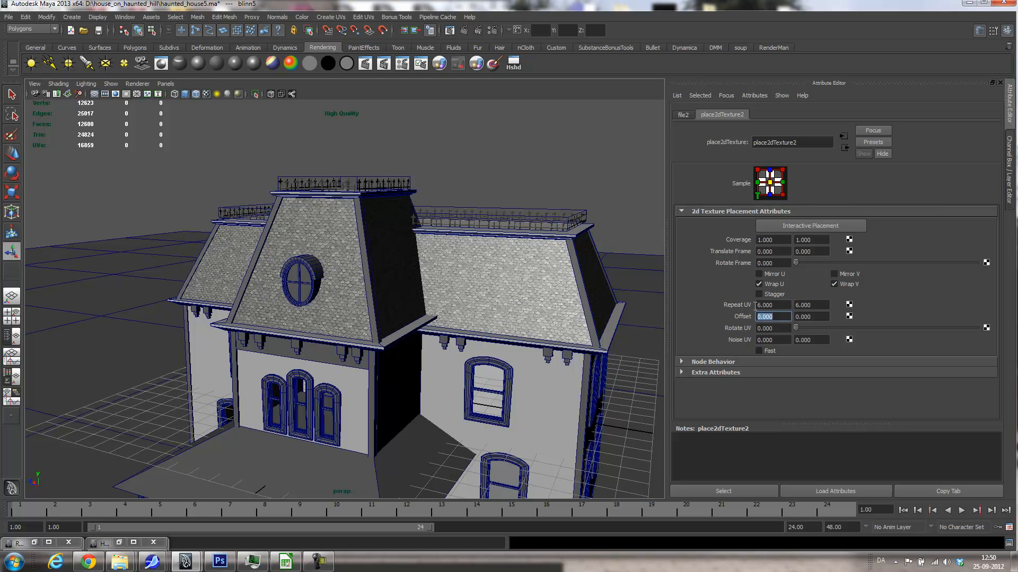
- Examine the slate tile scale and orientation on the tower and wing roofs from several sides
left_click_drag(553, 322, 605, 307, "alt")
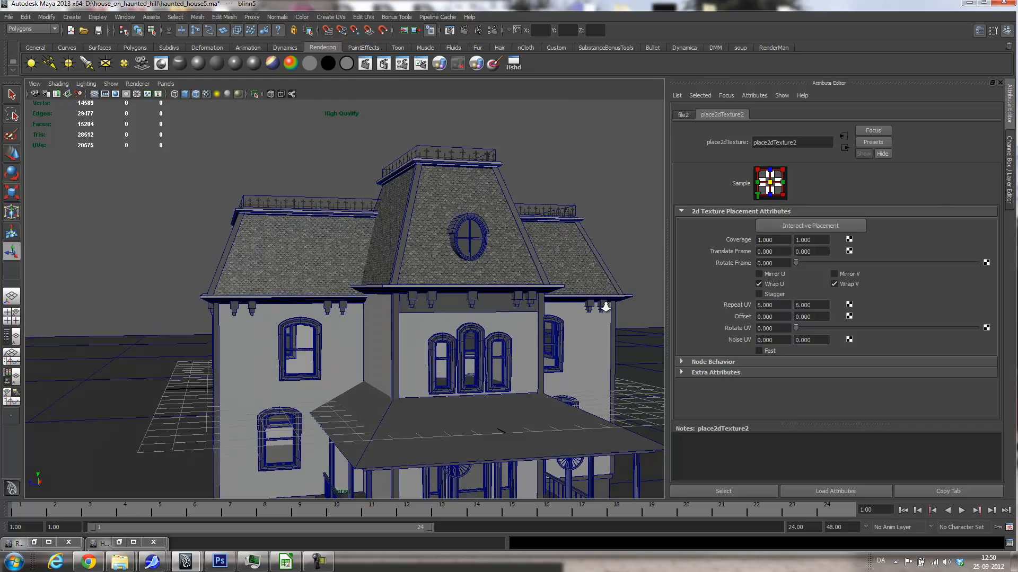
right_click_drag(605, 308, 560, 330, "alt")
middle_click_drag(560, 329, 555, 309, "alt")
left_click_drag(554, 309, 486, 313, "alt")
right_click_drag(486, 312, 514, 295, "alt")
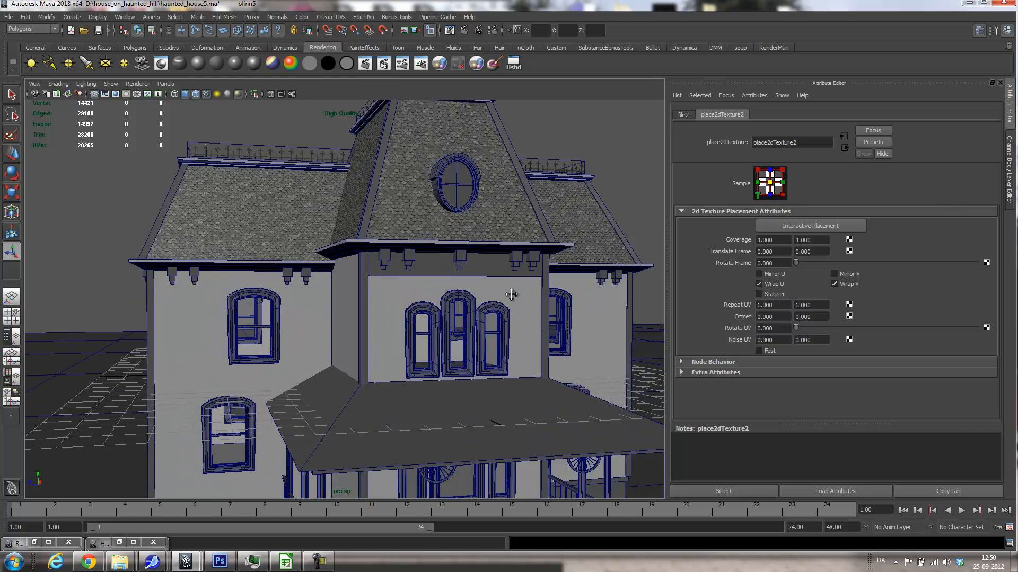
middle_click_drag(514, 295, 585, 324, "alt")
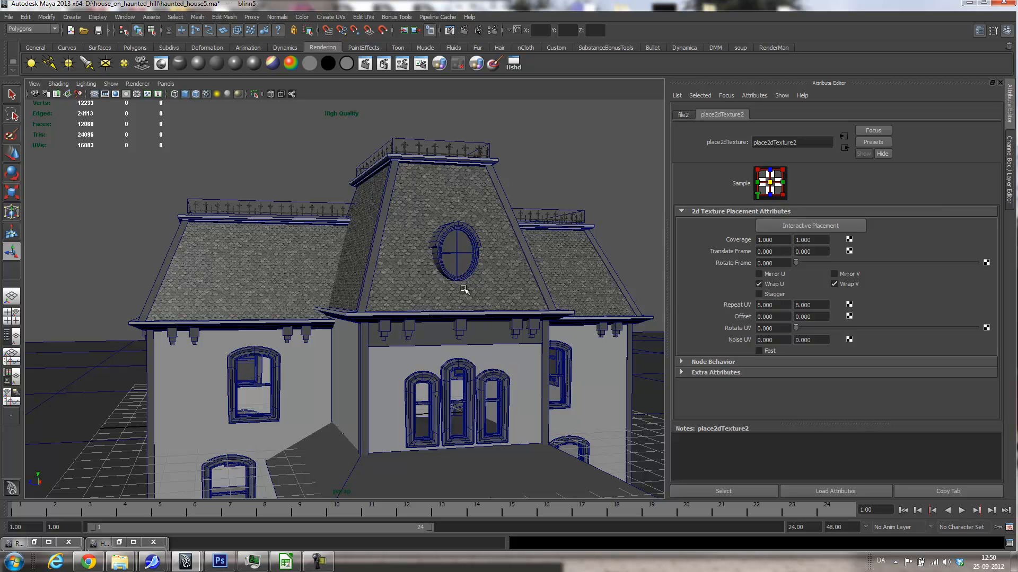
right_click_drag(507, 308, 379, 313, "alt")
middle_click_drag(371, 314, 434, 264, "alt")
left_click_drag(434, 263, 454, 284, "alt")
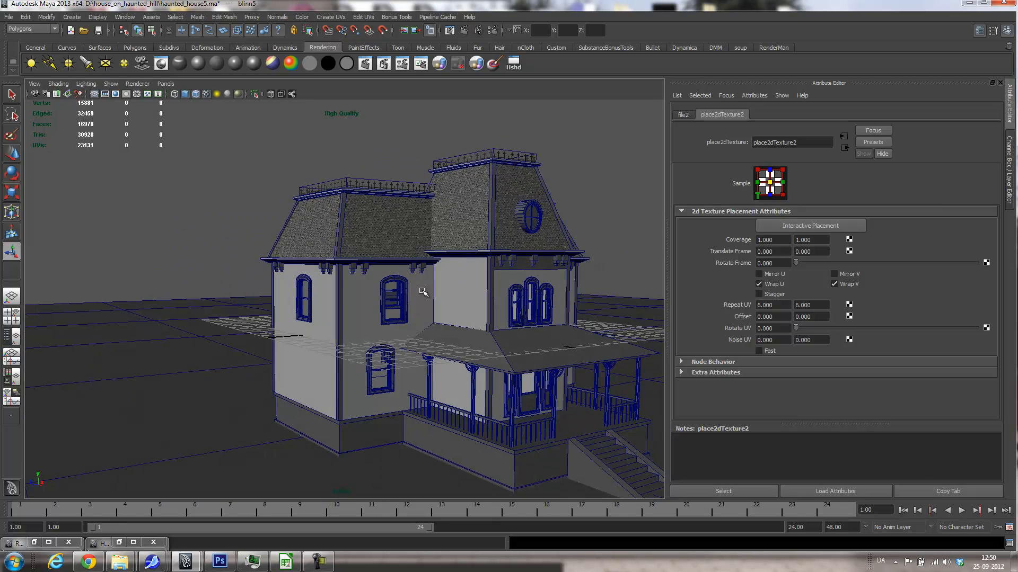
right_click_drag(403, 297, 457, 309, "alt")
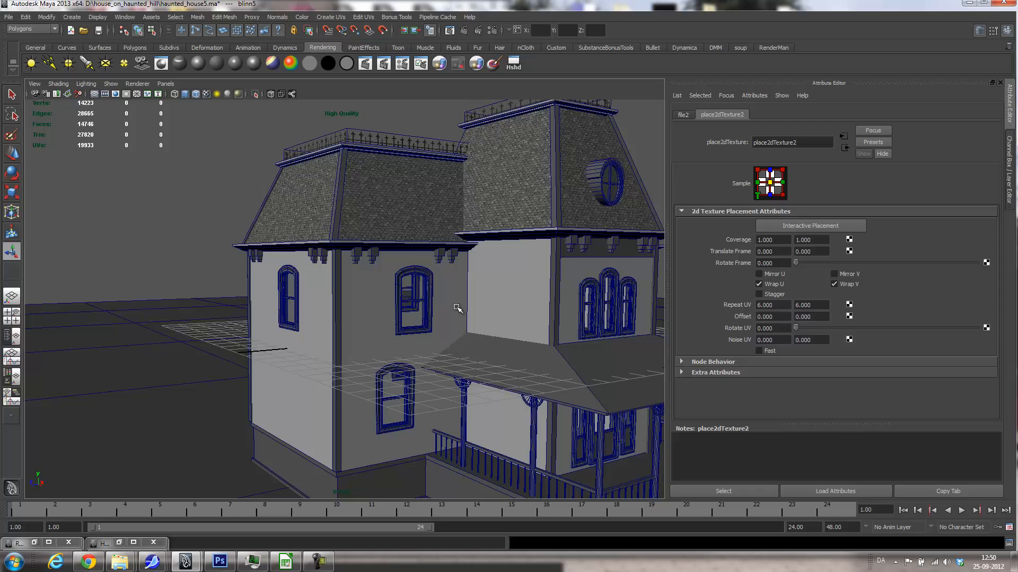
- Switch the house body mesh to face selection and select the front and end wall faces of the near wing
left_click(364, 329)
right_click_drag(358, 318, 406, 308)
left_click(364, 320)
left_click(293, 343)
left_click(352, 385)
left_click(345, 375)
mouse_move(345, 375)
left_mouse_down("alt")
mouse_move(436, 376)
mouse_move(352, 361)
left_mouse_up("alt")
left_click(337, 340, "shift")
left_click_drag(264, 366, 405, 362, "alt")
middle_click_drag(406, 363, 256, 365, "alt")
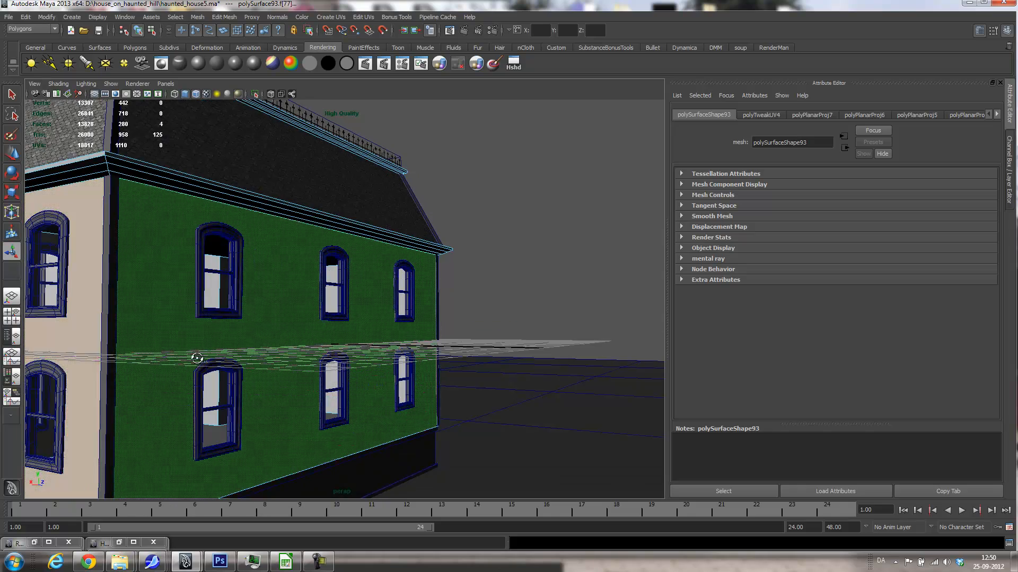
- Add the remaining outer wall faces around the other sides of the house to the selection
left_click_drag(148, 357, 247, 360, "alt")
left_click(379, 300, "shift")
left_click_drag(379, 301, 484, 291, "alt")
left_click(433, 295, "shift")
left_click(484, 291, "shift")
right_click_drag(484, 291, 488, 307, "alt")
left_click_drag(488, 307, 349, 286, "alt")
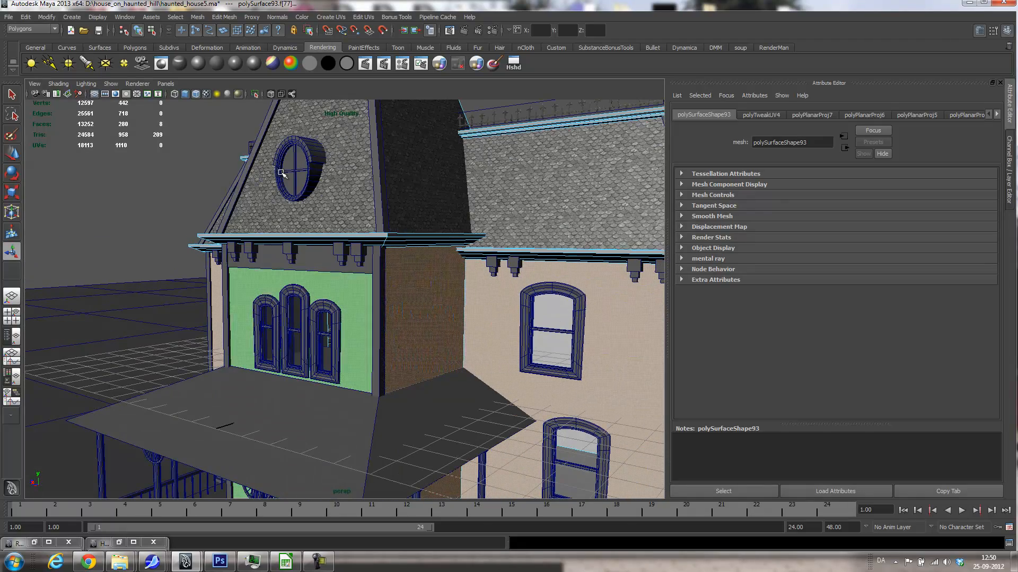
- Assign a new Blinn material to the selected wall faces and connect a file texture to its color
left_click(197, 64)
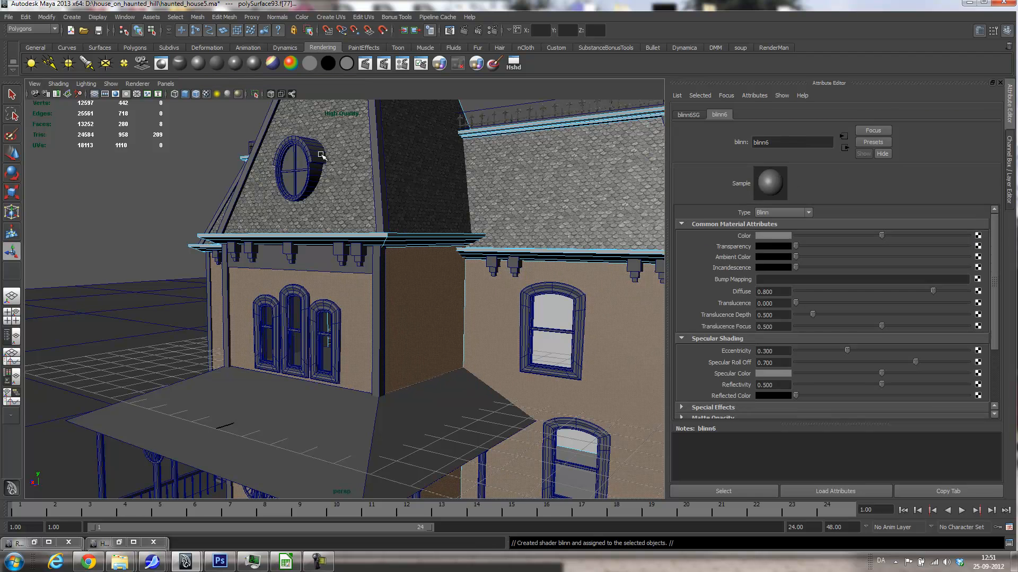
left_click(979, 236)
left_click(474, 279)
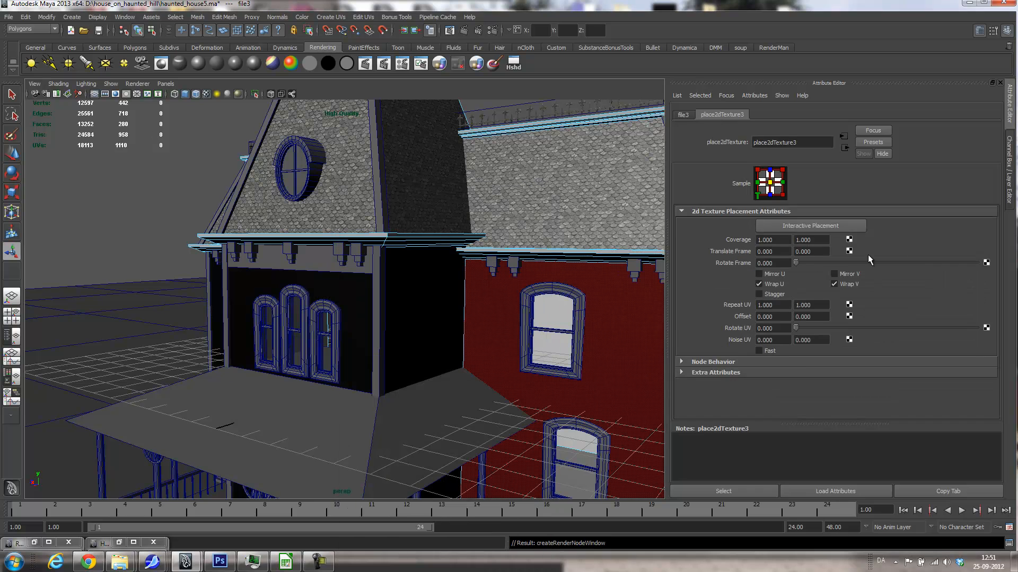
- Load WoodPlanksOverlapping0036_2_thumbhuge.jpg as the image of the wall material's file texture
left_click(682, 115)
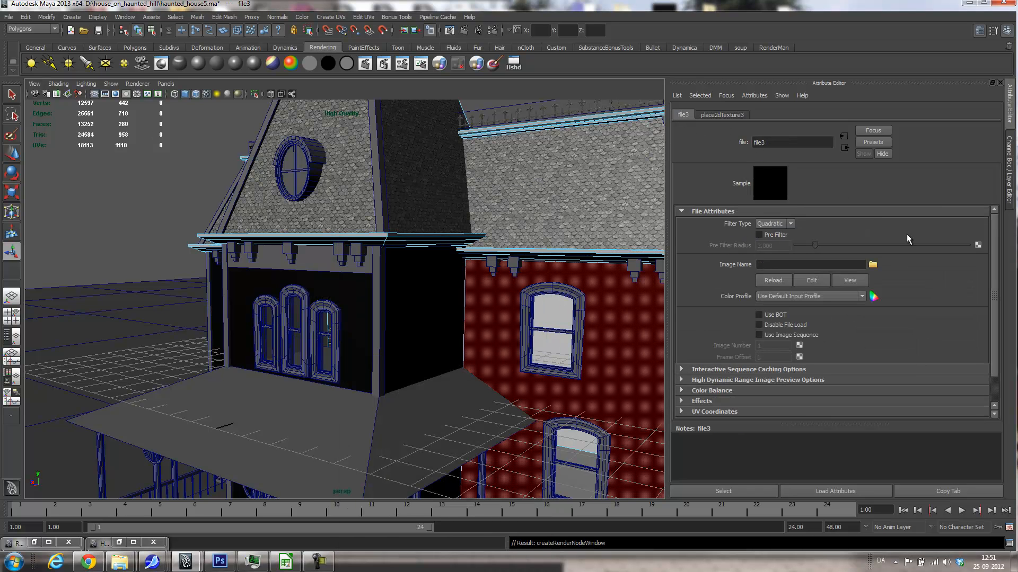
left_click(871, 263)
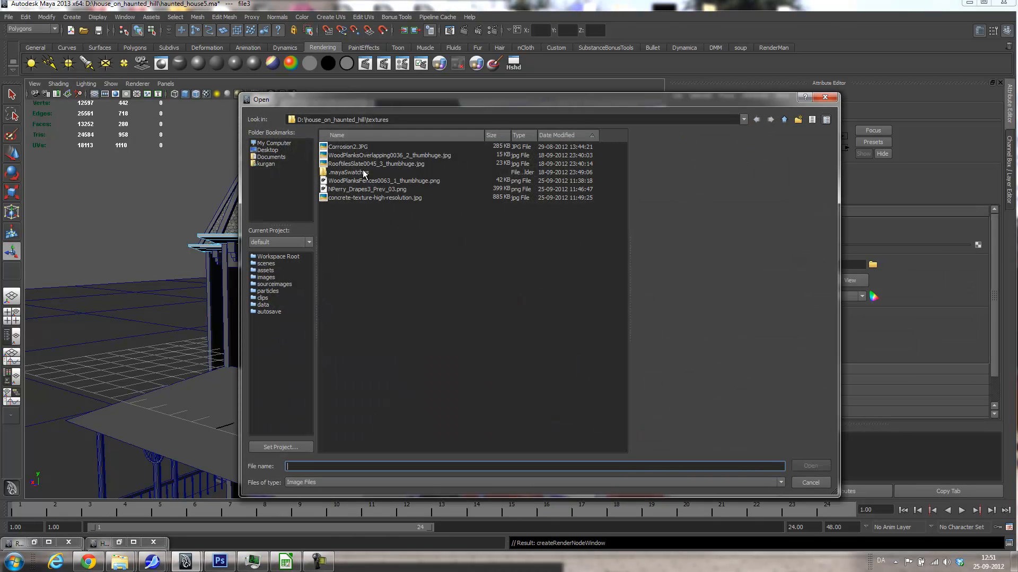
left_click(356, 156)
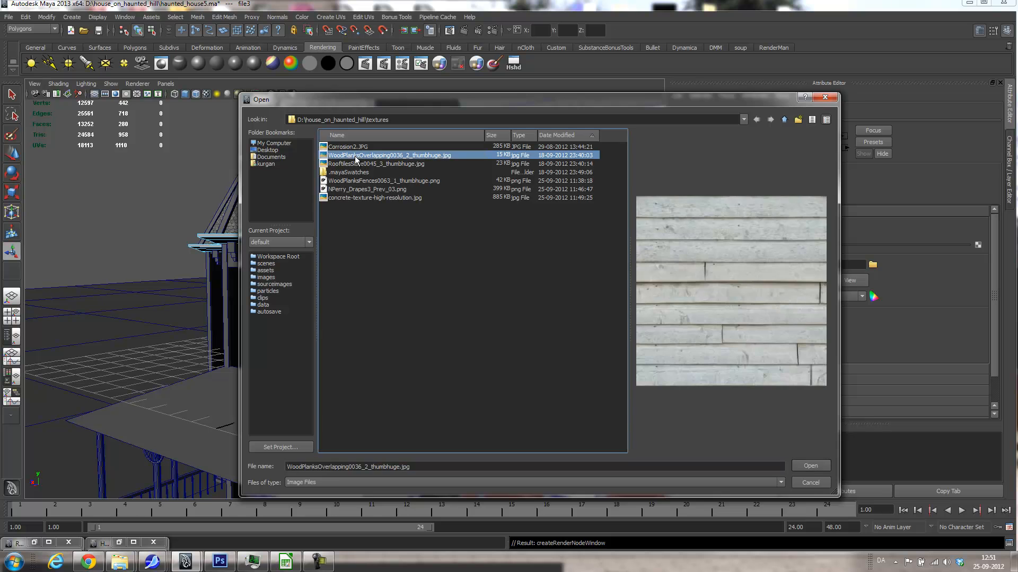
left_click(810, 466)
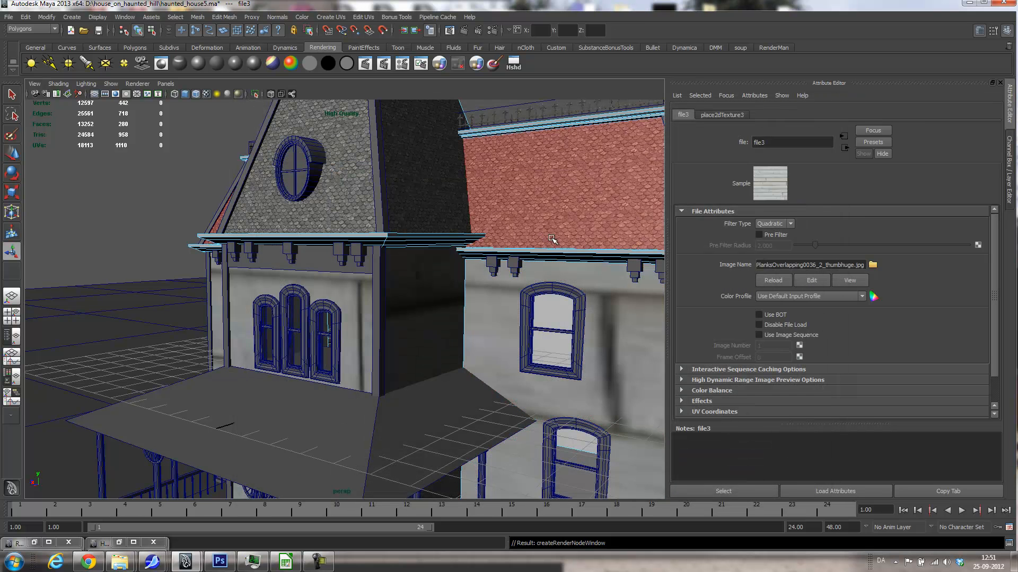
- Planar-map the wing's front wall, the tower's adjoining side wall and the tower's front wall, fitting each projection to the best plane
right_click_drag(545, 243, 243, 246, "alt")
left_click_drag(243, 245, 345, 310, "alt")
scroll(338, 316, "up", 5)
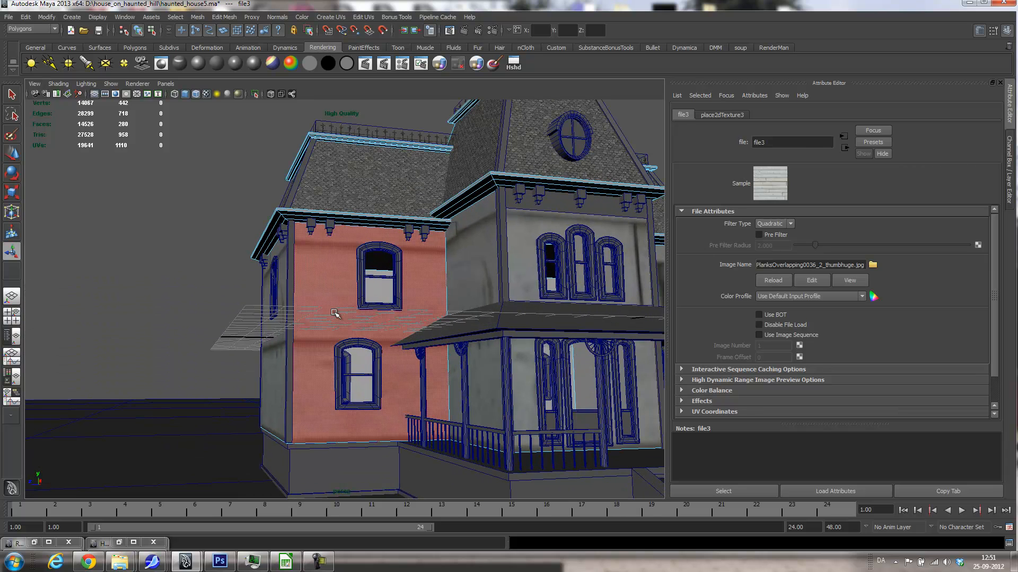
left_click(335, 313)
left_click(319, 18)
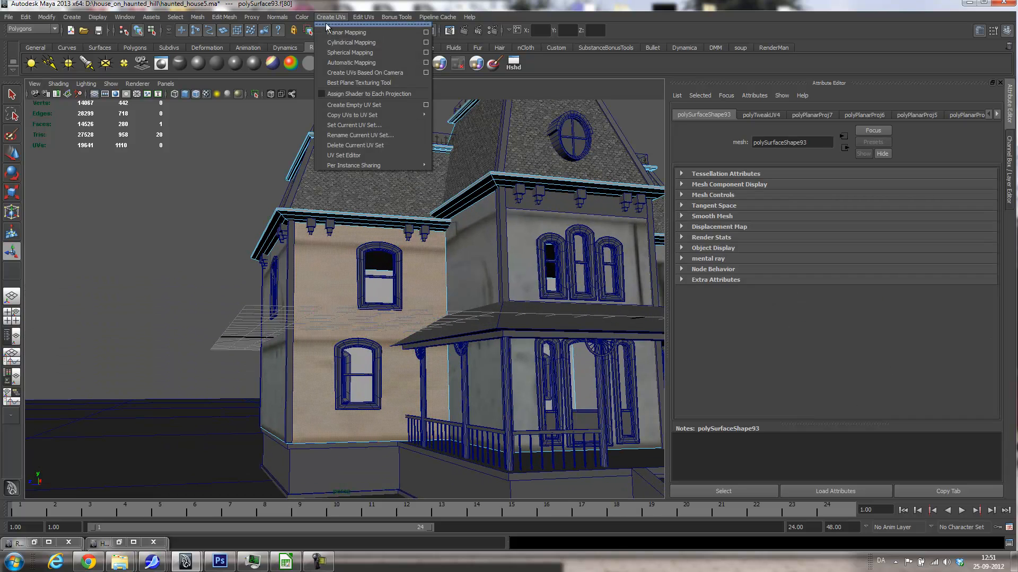
left_click(426, 33)
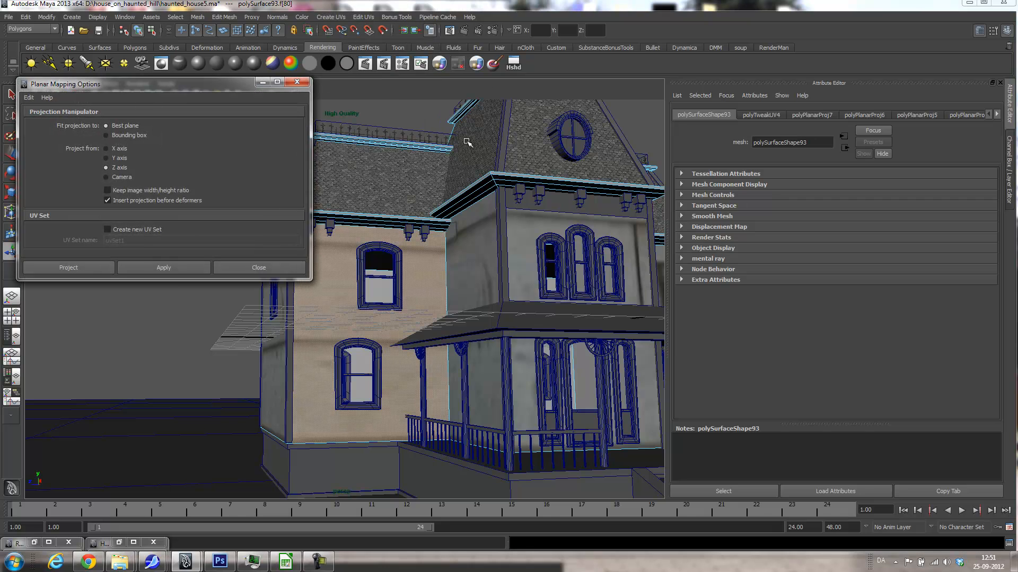
left_click(168, 269)
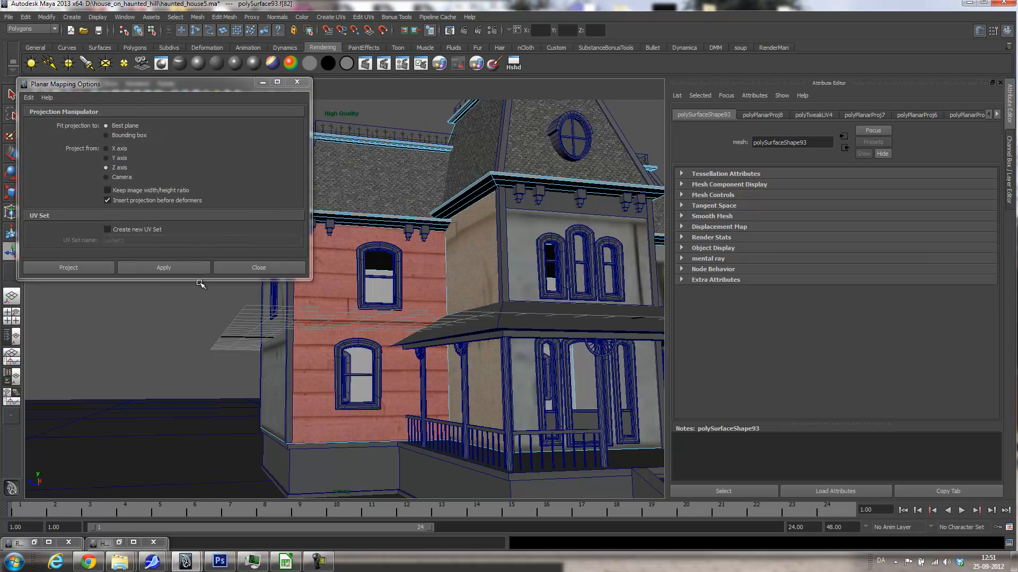
left_click(161, 270)
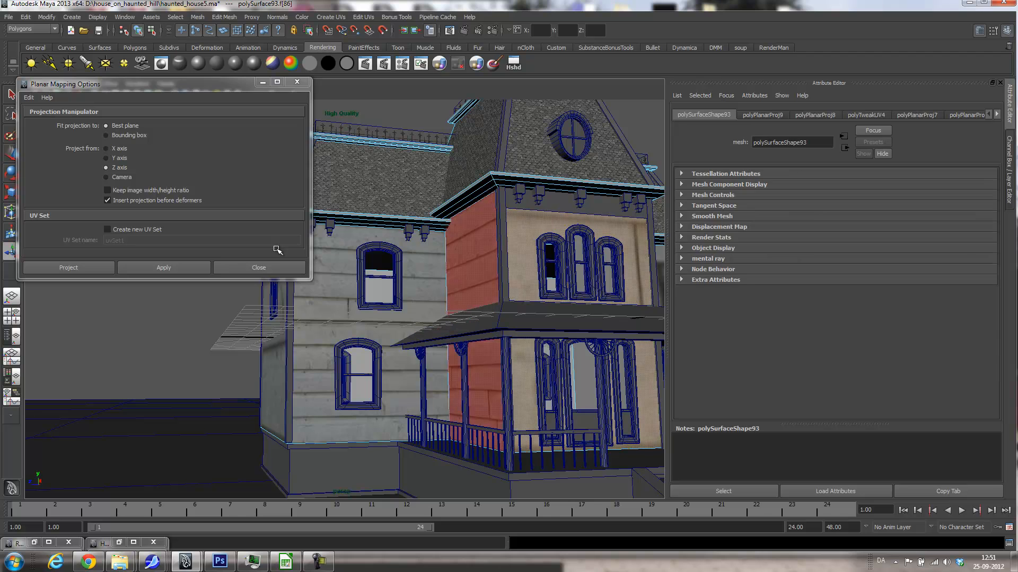
left_click(163, 270)
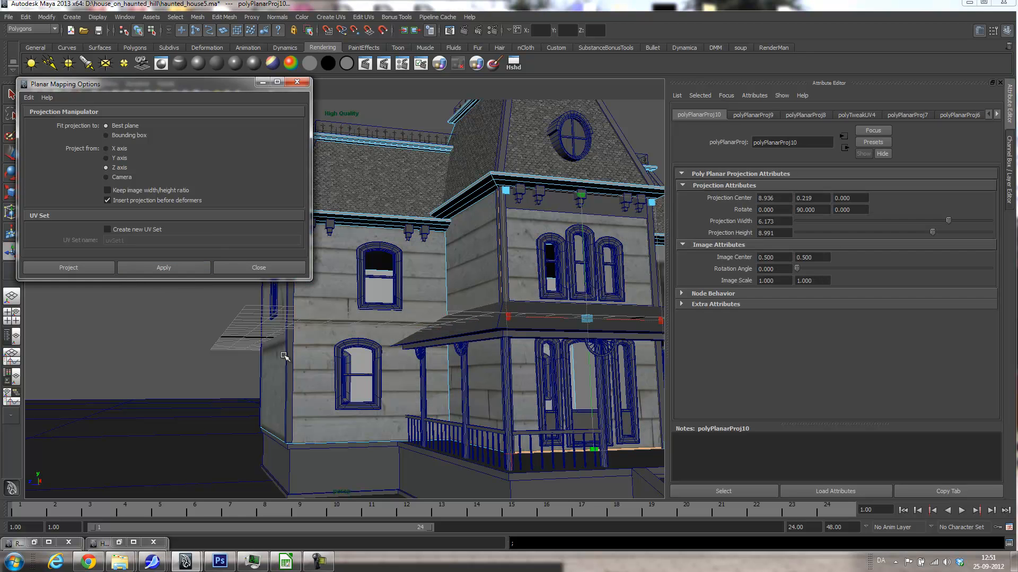
- Apply best-plane planar mapping separately to the wing's end wall, the long rear wall and the opposite wing's end wall
left_click(163, 270)
left_click_drag(382, 353, 546, 371, "alt")
left_click(228, 366)
left_click(162, 269)
left_click_drag(371, 371, 313, 385, "alt")
left_click(312, 385)
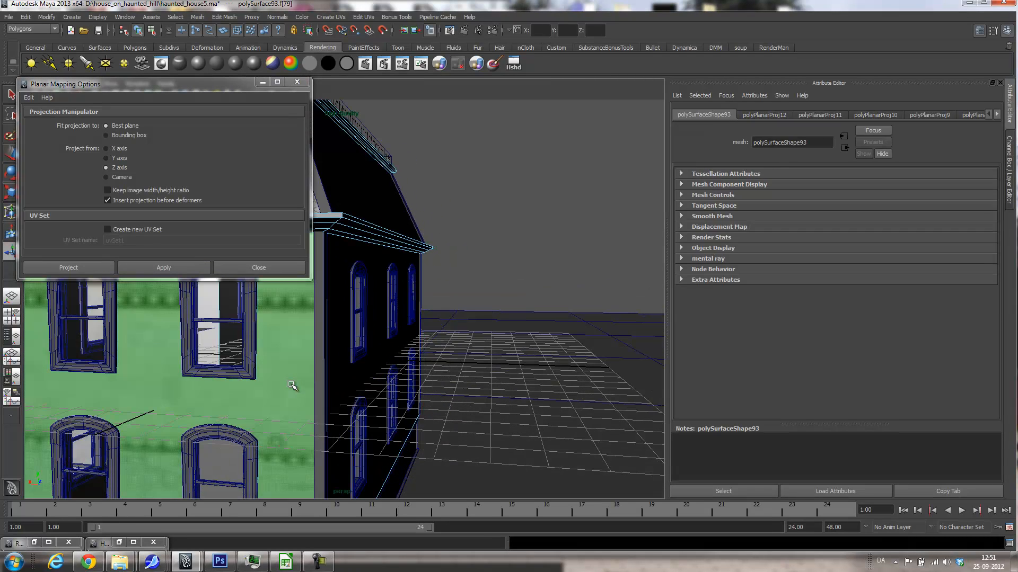
left_click(164, 269)
- Planar-map the opposite wing's front wall and the tower's remaining side wall, and close the Planar Mapping options
left_click_drag(371, 371, 393, 371, "alt")
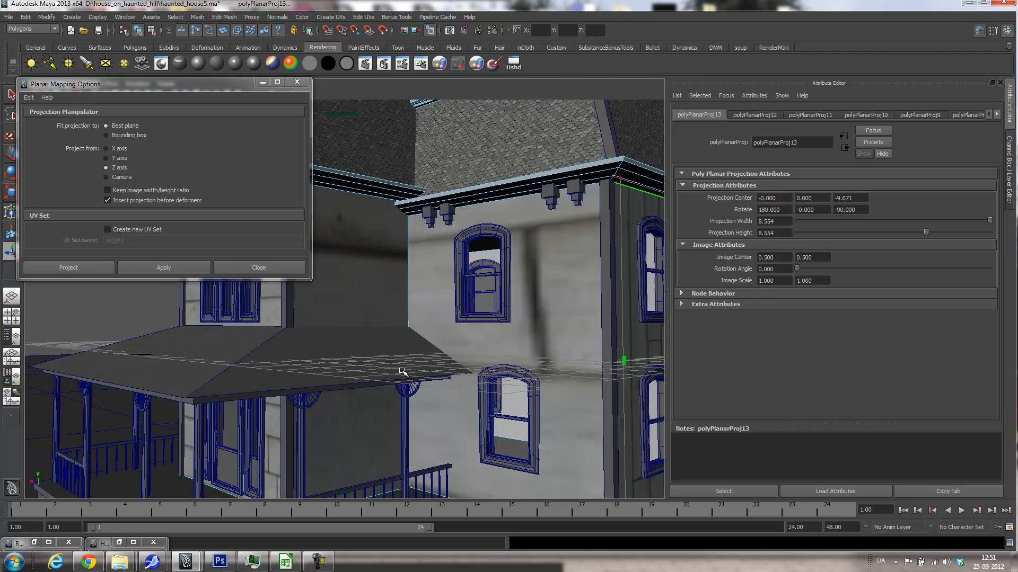
left_click(542, 330)
left_click(210, 267)
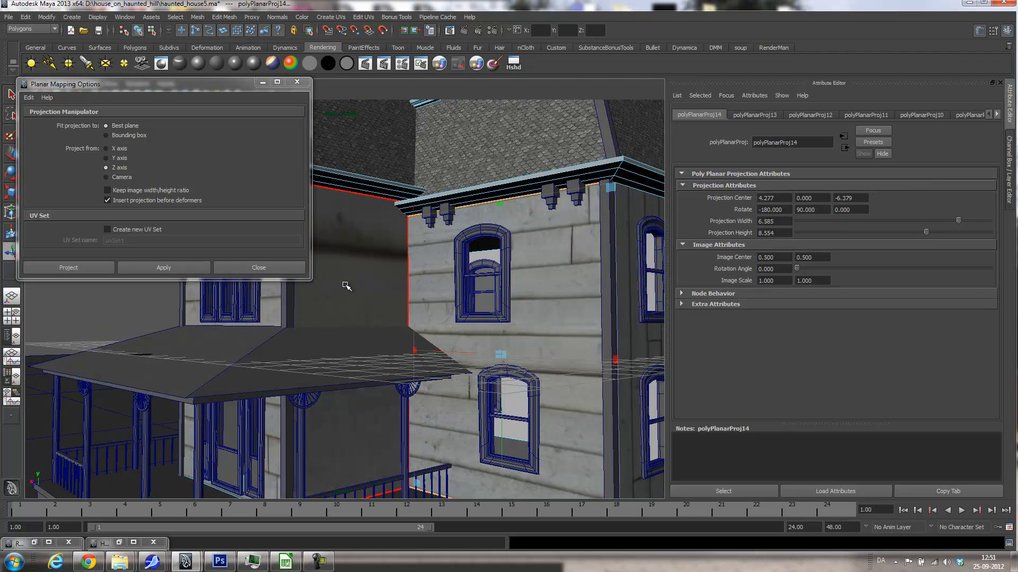
left_click(186, 267)
left_click(254, 265)
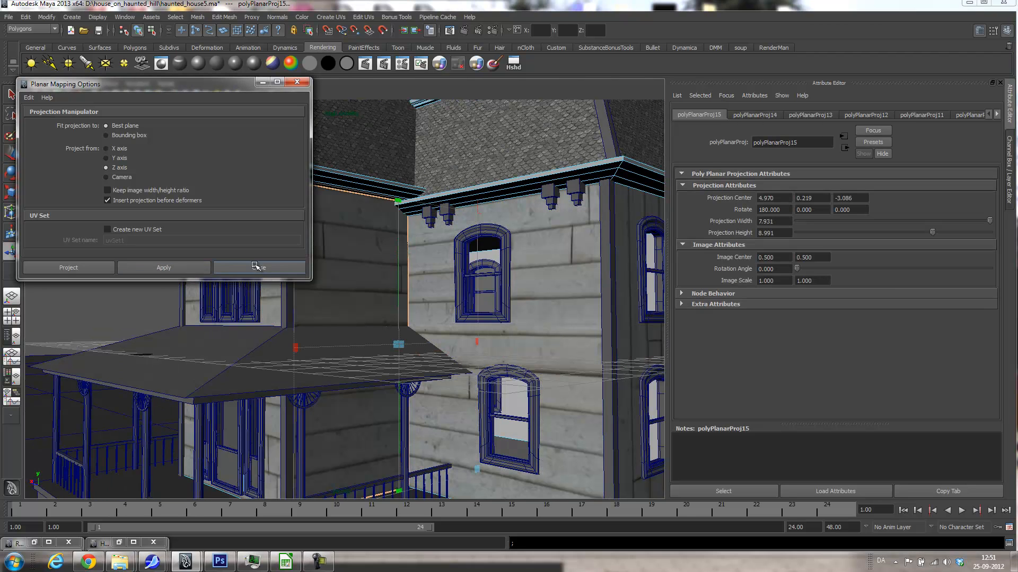
scroll(559, 291, "down", 5)
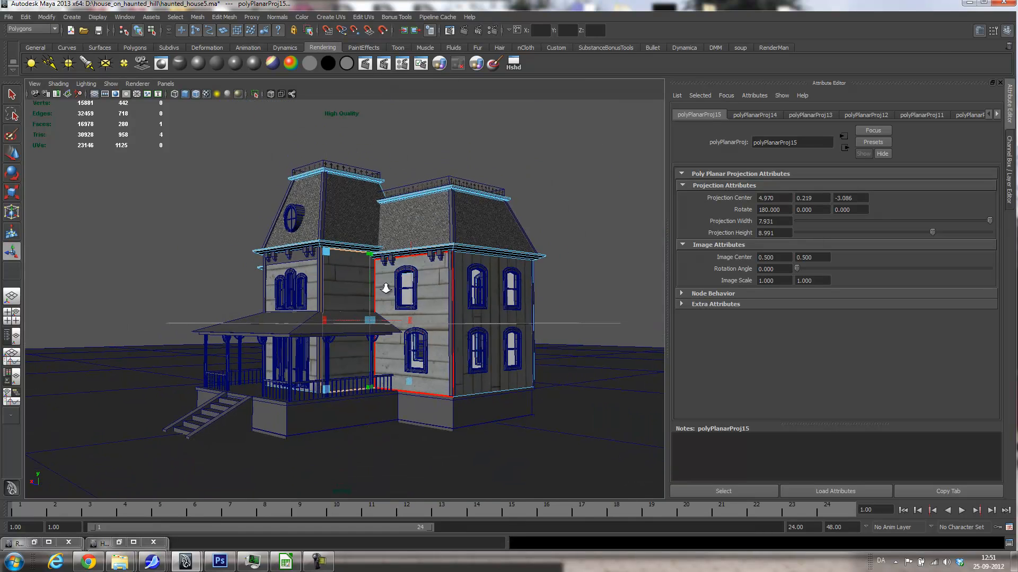
- Return the house body mesh to object mode and set polyPlanarProj15's projection width and height to 10
right_click(424, 297)
right_click_drag(424, 297, 465, 285)
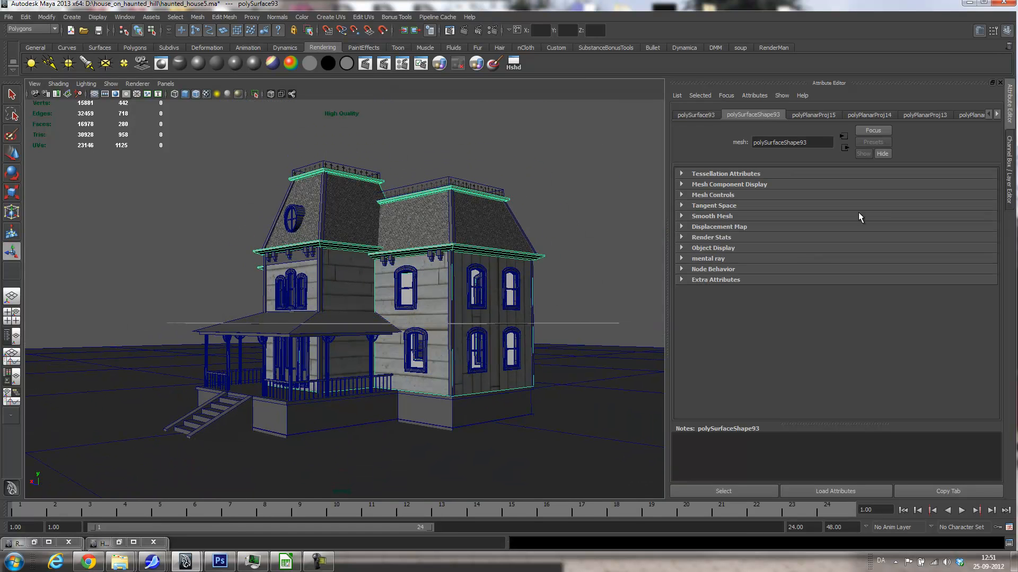
left_click(1012, 174)
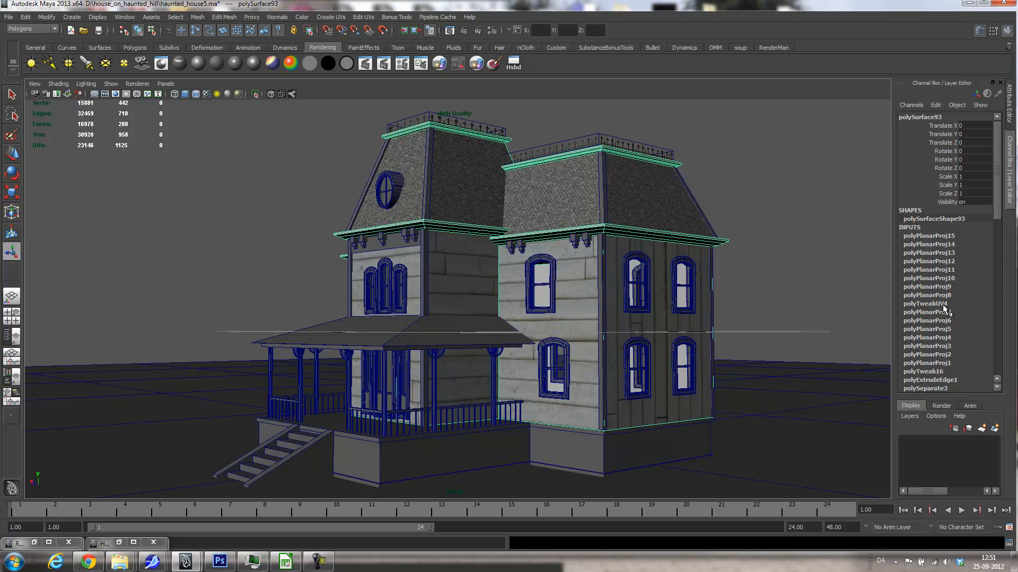
left_click(936, 236)
left_click_drag(970, 194, 977, 204)
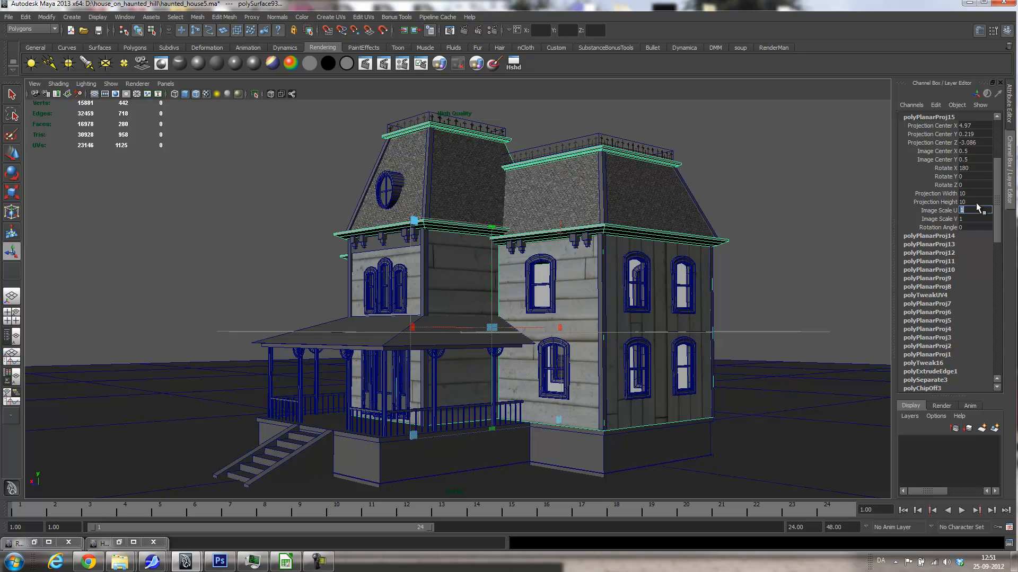
- Set the projection width and height of polyPlanarProj14 and polyPlanarProj13 to 10
left_click(947, 237)
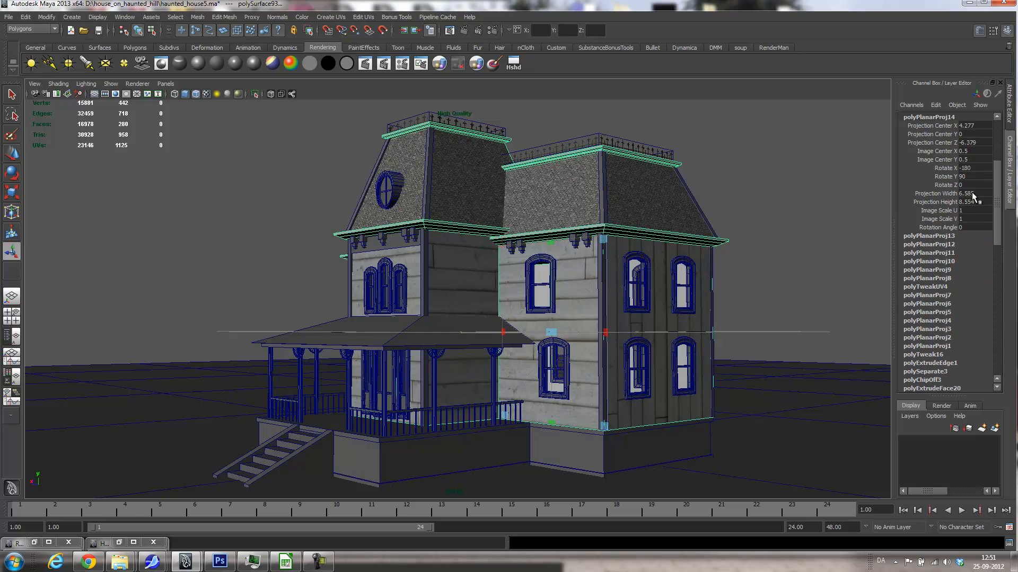
type("10")
key("Tab")
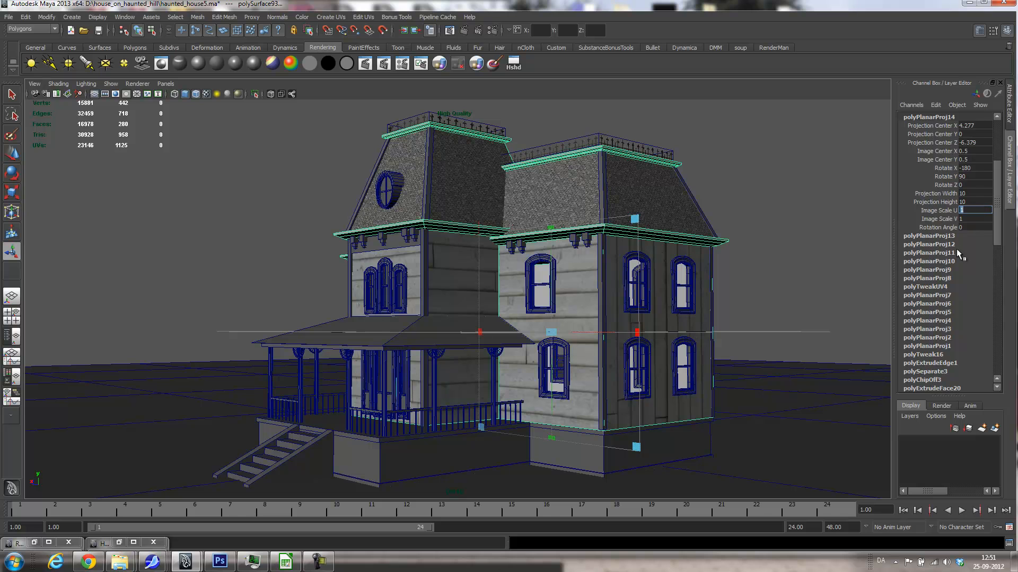
left_click(950, 237)
left_click_drag(977, 186, 974, 201)
key("Return")
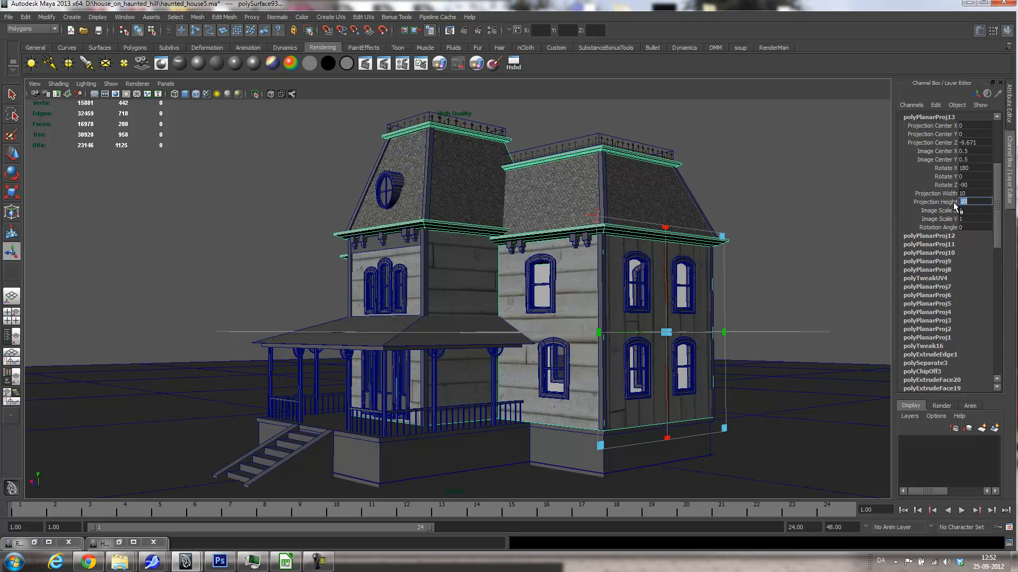
- Set the projection width and height of polyPlanarProj12 to 10, and expand polyPlanarProj11's settings
left_click(931, 238)
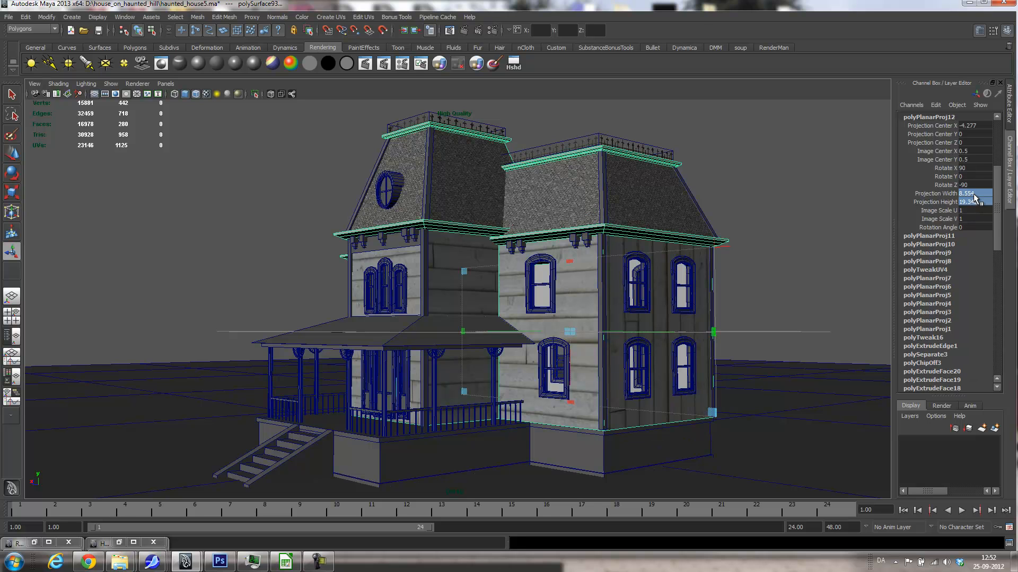
key("Return")
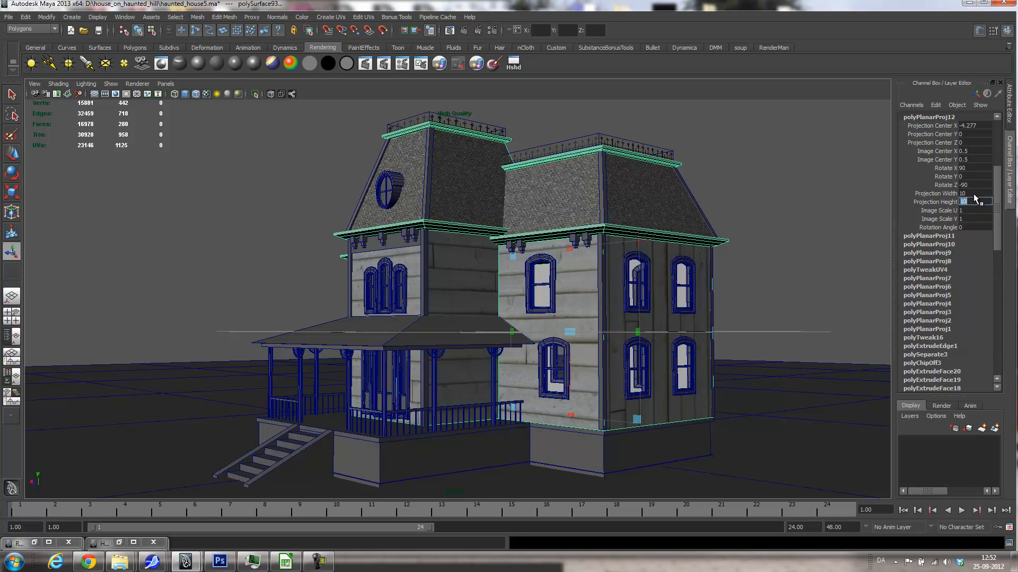
left_click(954, 236)
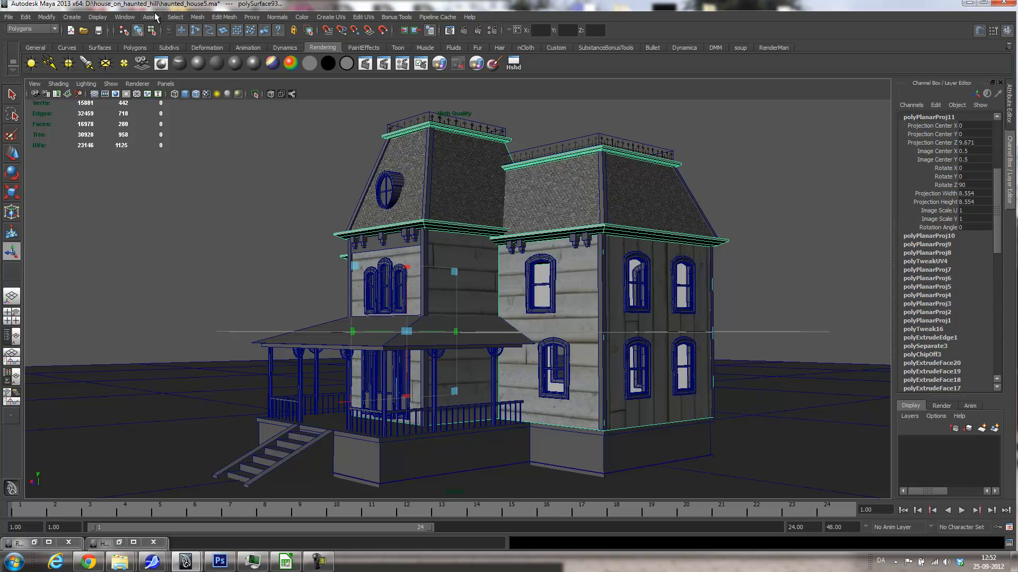
- Open the Node Editor and graph the input and output connections of the house body mesh
left_click(128, 18)
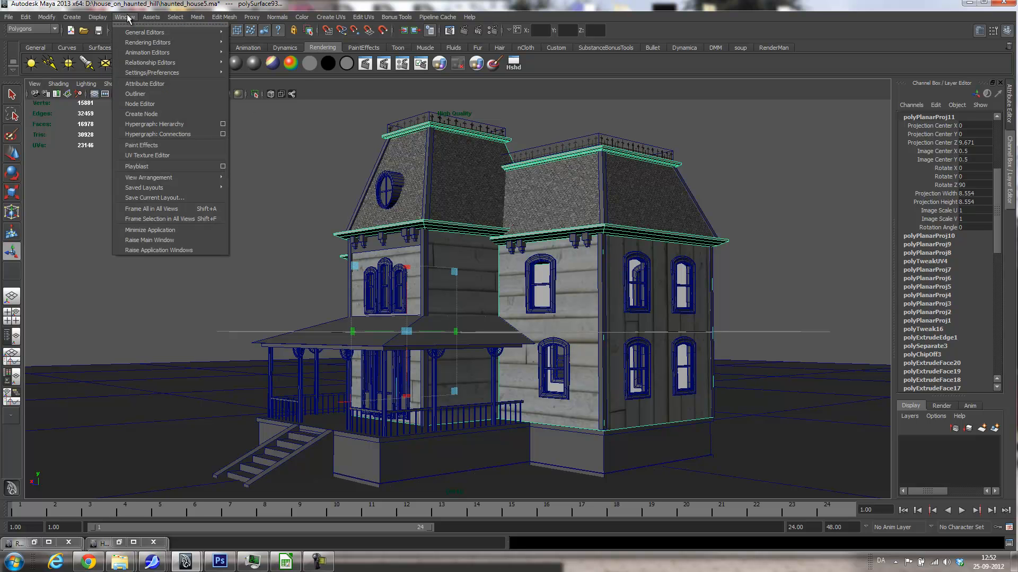
left_click(132, 104)
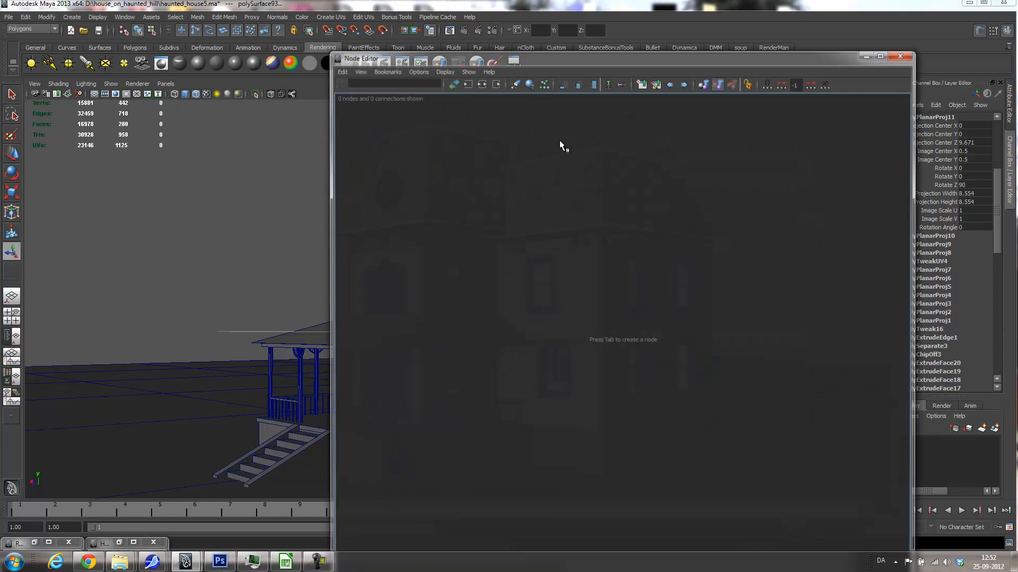
left_click_drag(699, 53, 471, 53)
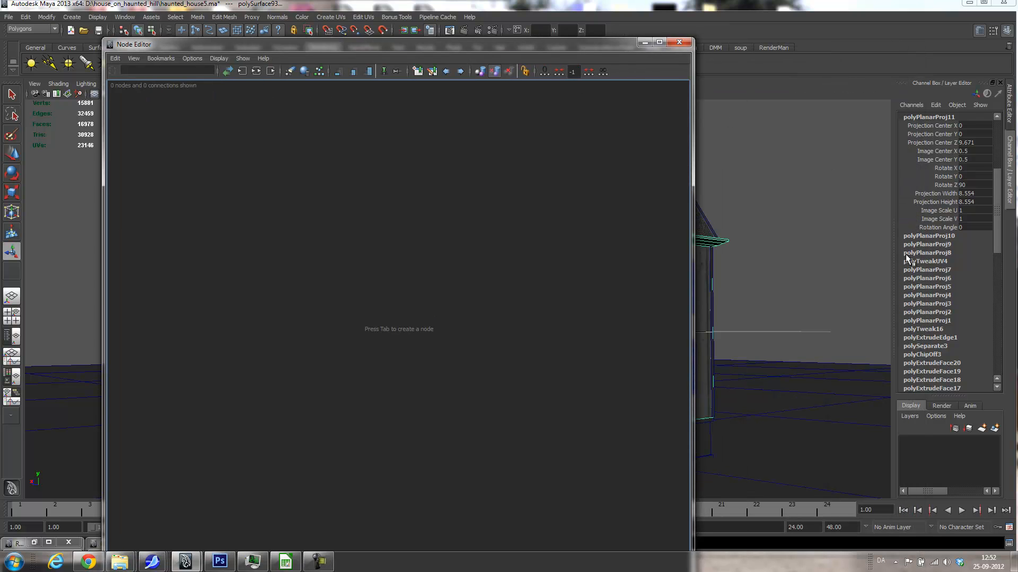
scroll(952, 253, "up", 4)
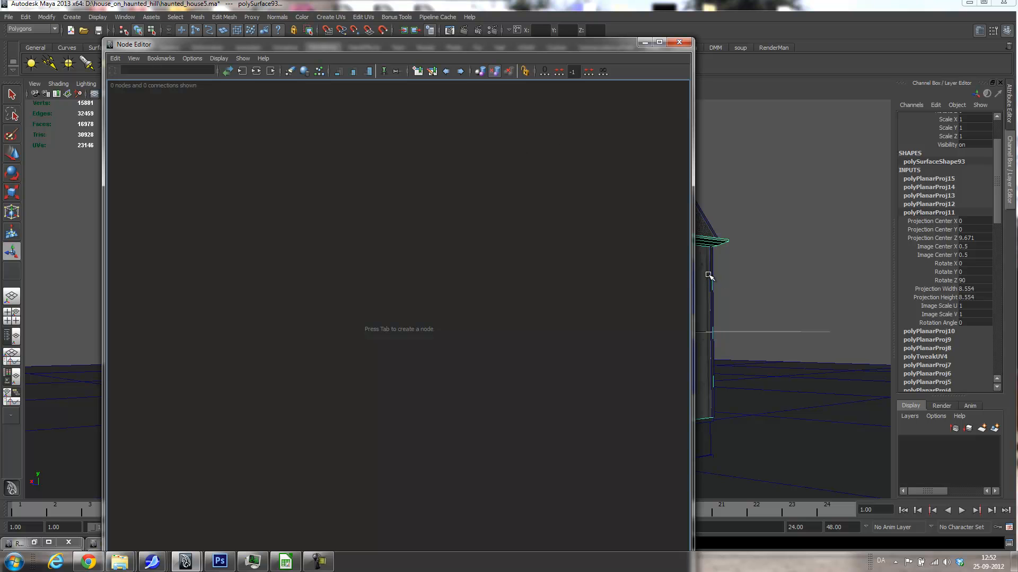
left_click(255, 71)
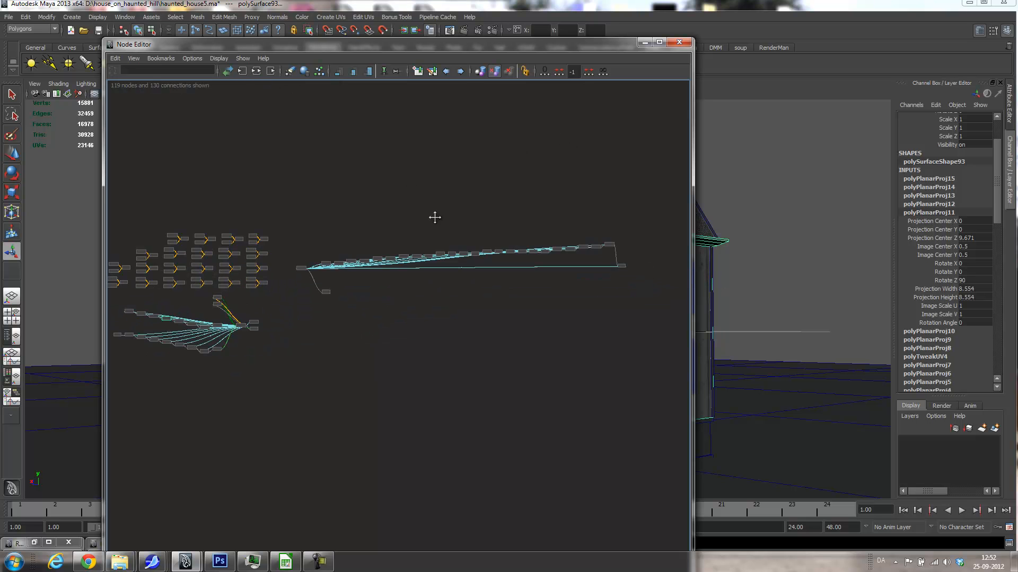
- Examine the mesh's node graph to locate the chain of wall projection nodes from polyPlanarProj8 to polyPlanarProj15
scroll(382, 290, "up", 6)
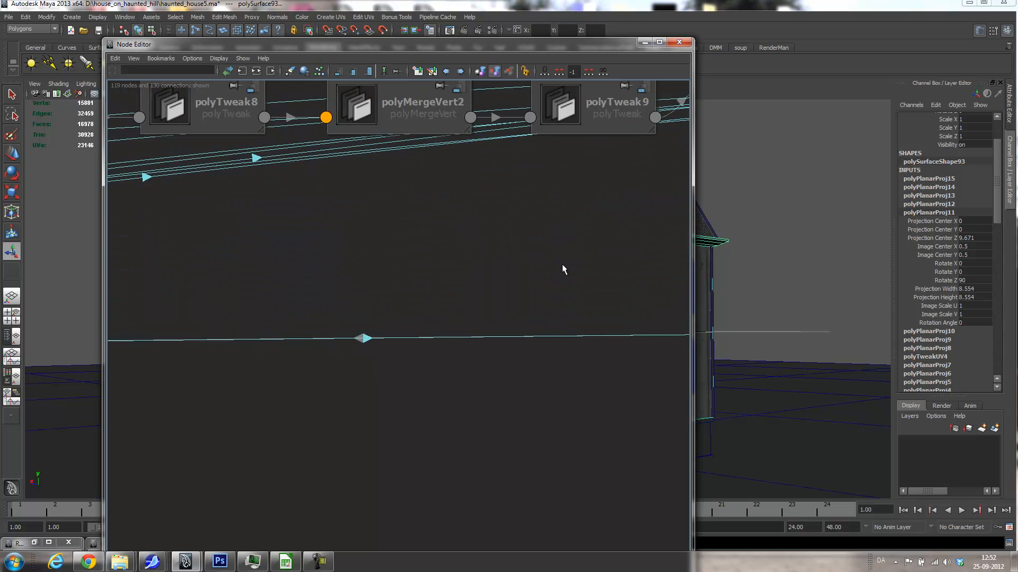
middle_click_drag(525, 252, 361, 318, "alt")
mouse_move(567, 234)
middle_mouse_down("alt")
mouse_move(454, 263)
mouse_move(264, 259)
middle_mouse_up("alt")
mouse_move(426, 234)
middle_mouse_down("alt")
mouse_move(149, 264)
mouse_move(234, 227)
middle_mouse_up("alt")
middle_click_drag(464, 243, 180, 234, "alt")
mouse_move(472, 223)
middle_mouse_down("alt")
mouse_move(254, 240)
mouse_move(281, 248)
middle_mouse_up("alt")
scroll(525, 247, "down", 1)
scroll(417, 230, "down", 3)
middle_click_drag(417, 229, 490, 211, "alt")
scroll(491, 212, "down", 3)
scroll(209, 275, "up", 3)
scroll(541, 244, "up", 2)
scroll(413, 263, "up", 3)
middle_click_drag(520, 221, 309, 242, "alt")
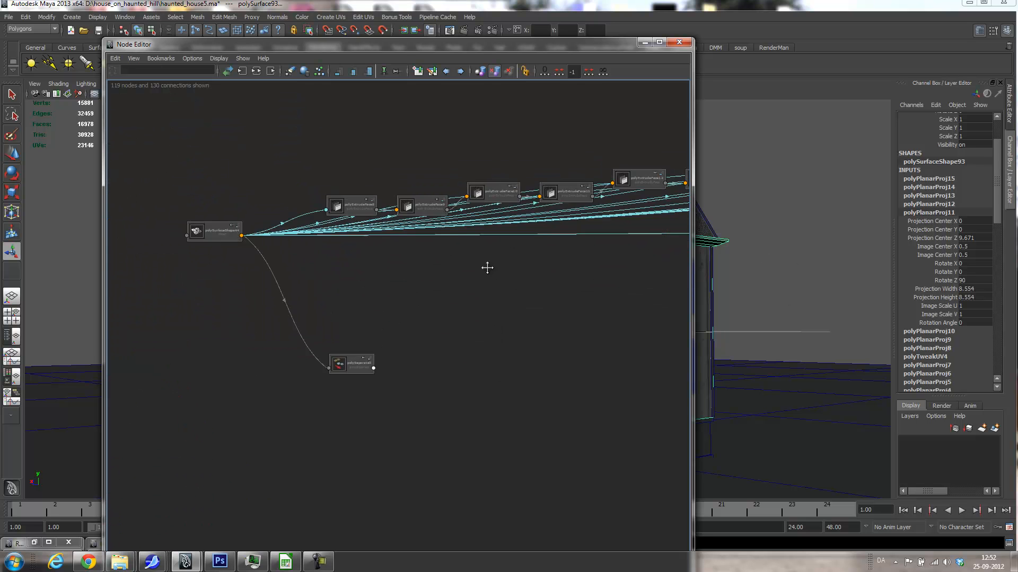
scroll(525, 264, "up", 3)
scroll(526, 263, "down", 3)
middle_click_drag(276, 279, 488, 189, "alt")
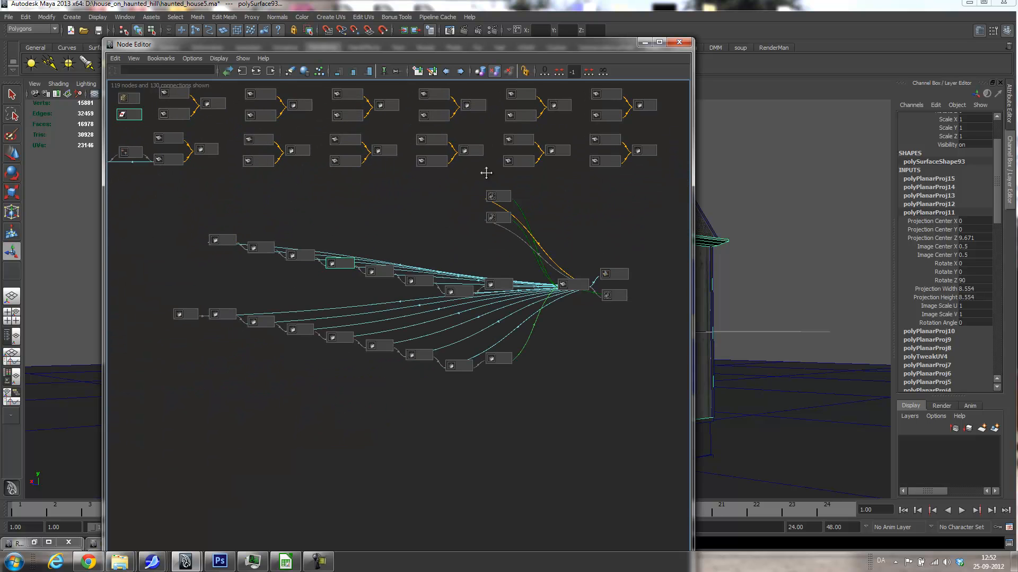
scroll(595, 251, "up", 3)
scroll(622, 243, "up", 2)
right_click_drag(623, 243, 553, 250, "alt")
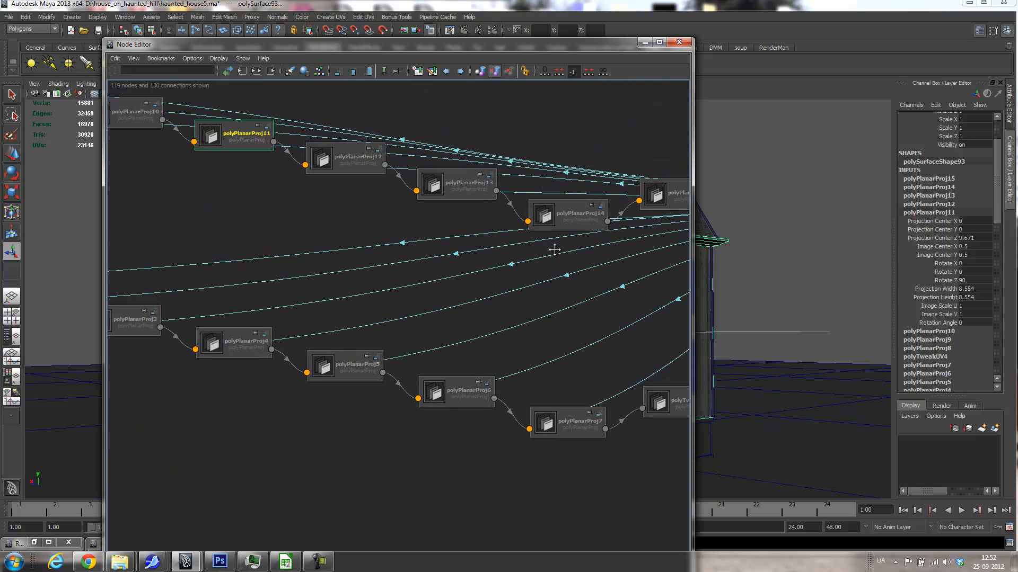
middle_click_drag(504, 175, 732, 305, "alt")
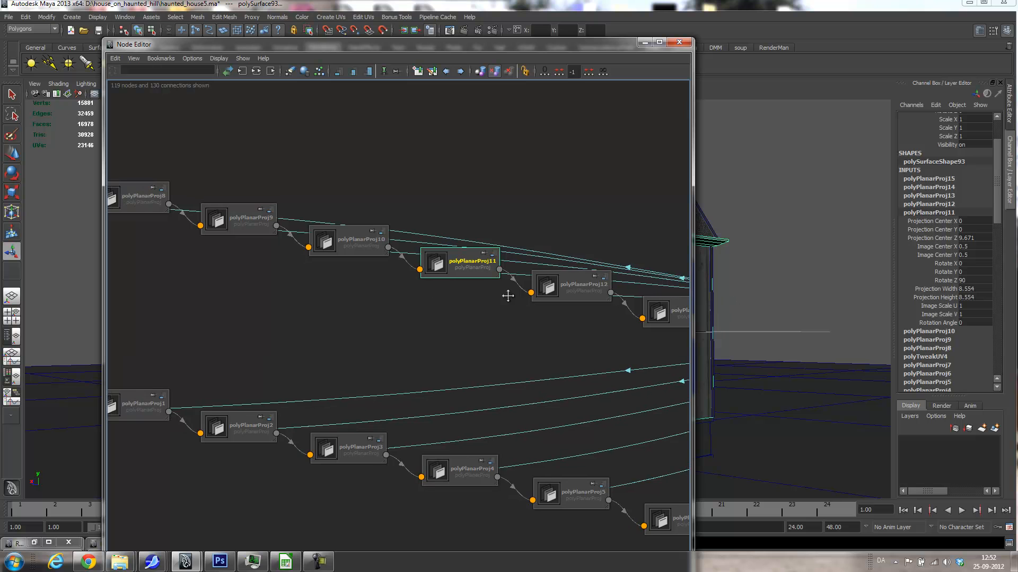
middle_click_drag(410, 286, 439, 280, "alt")
- Select nodes polyPlanarProj8 through polyPlanarProj15 together and set their projection width and height to 10
left_click(216, 194)
right_click_drag(510, 250, 405, 242, "alt")
middle_click_drag(513, 259, 389, 230, "alt")
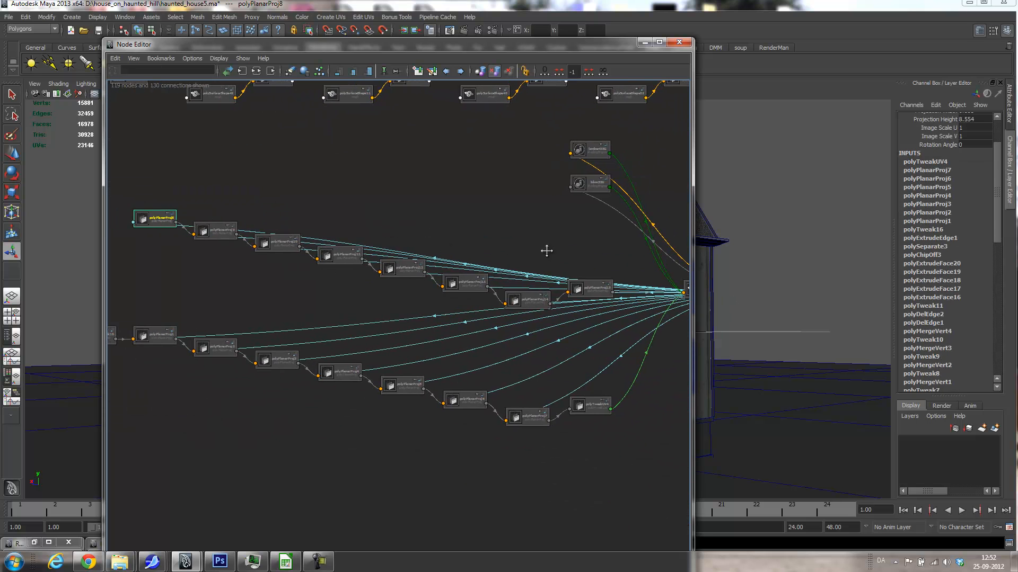
left_click_drag(146, 167, 572, 320)
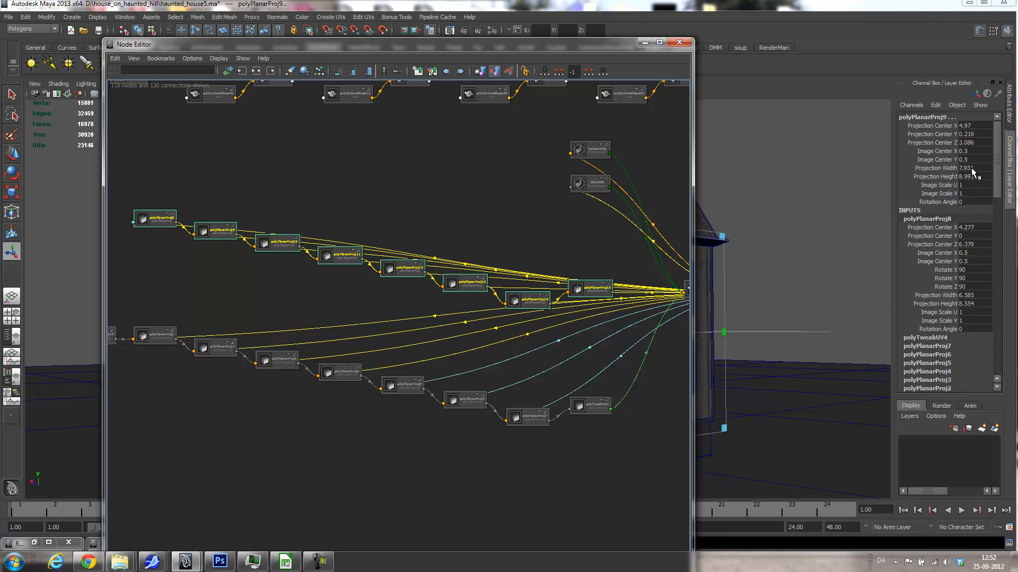
left_click_drag(972, 170, 974, 176)
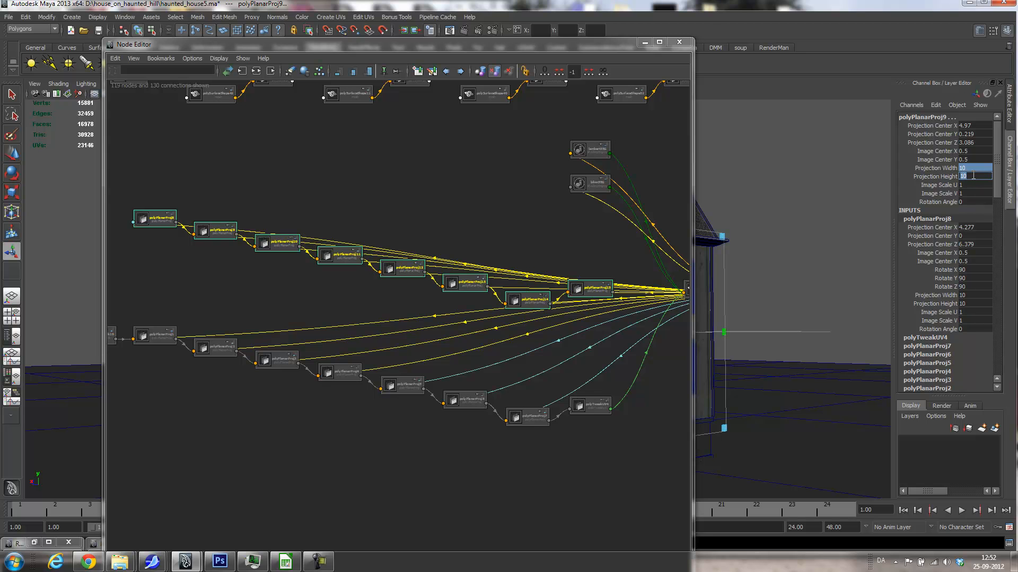
- Check the projection nodes from polyPlanarProj9 to polyPlanarProj14 individually, inspect polyPlanarProj14's full attributes, and minimize the Node Editor
left_click(220, 226)
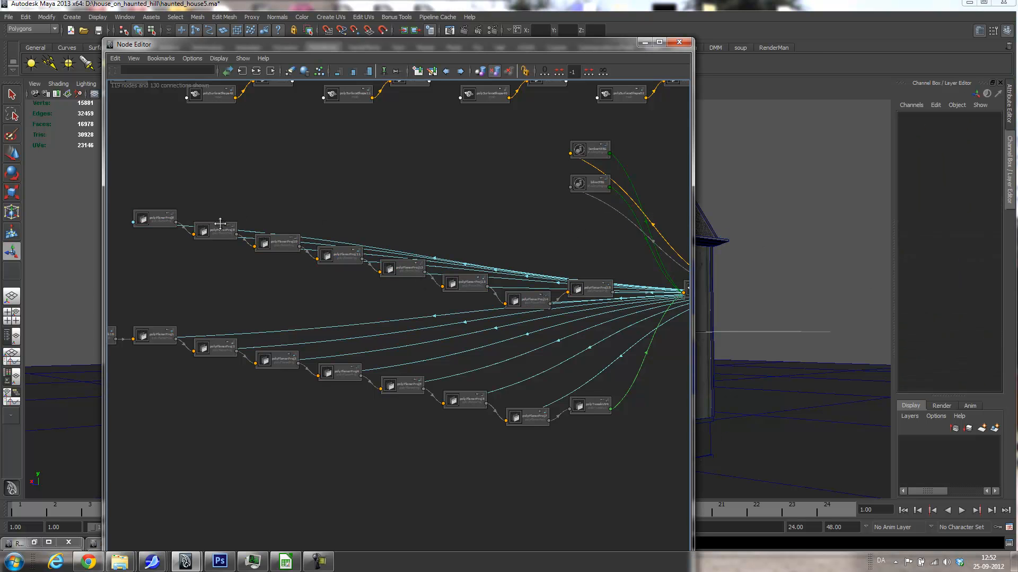
left_click(275, 245)
left_click(343, 256)
left_click(405, 267)
left_click(465, 282)
left_click(526, 298)
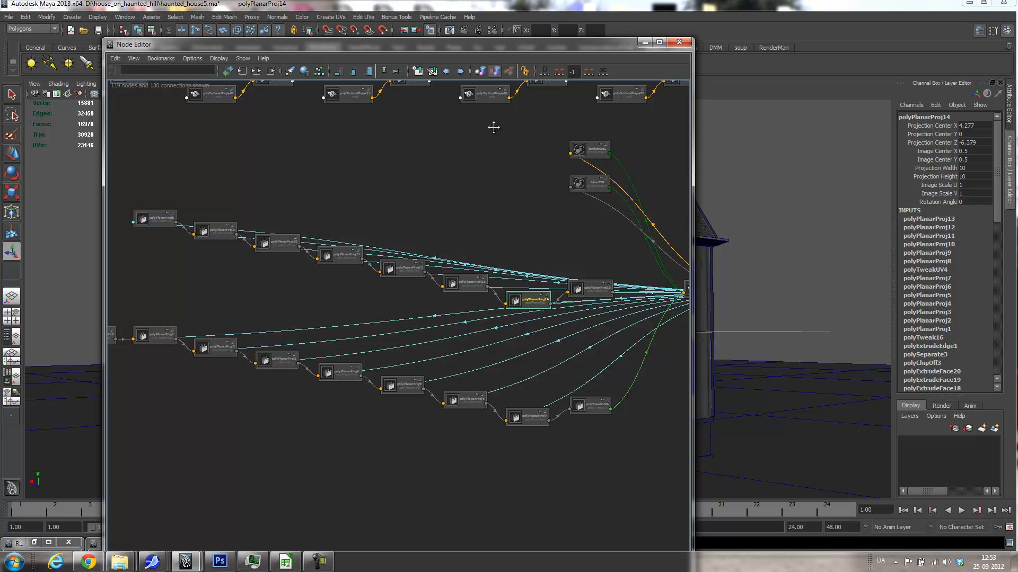
left_click(1009, 103)
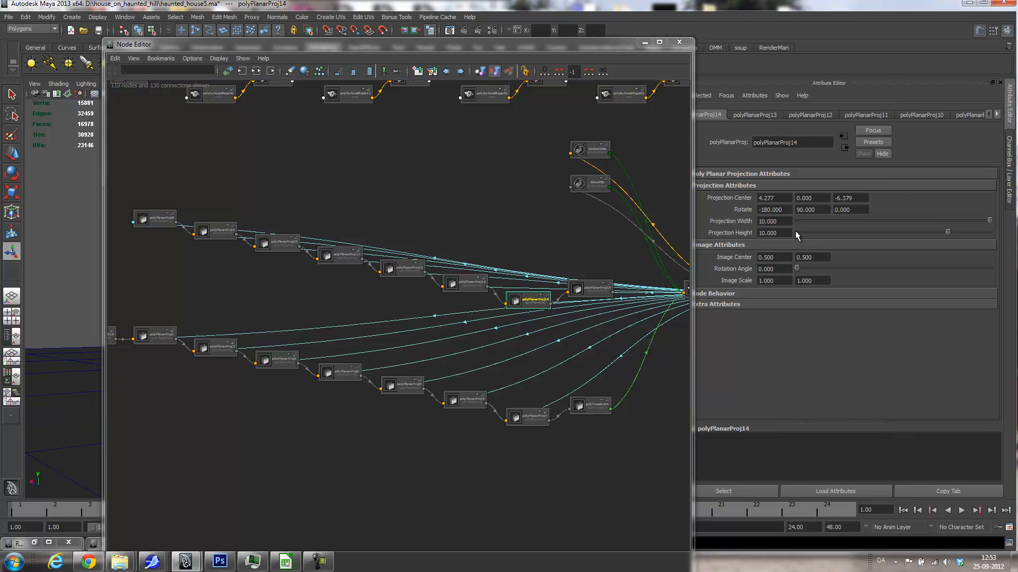
left_click(1010, 151)
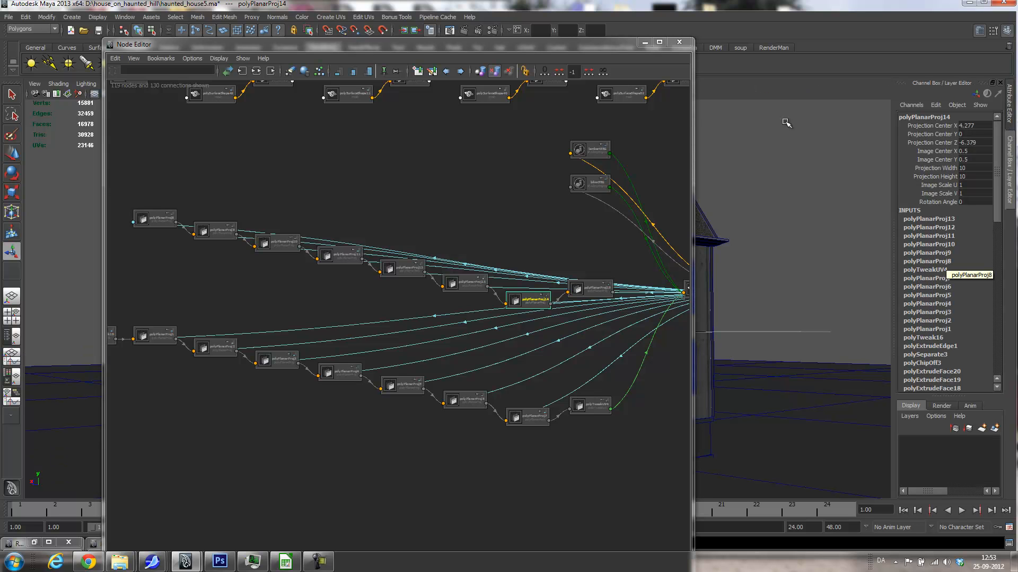
left_click(645, 42)
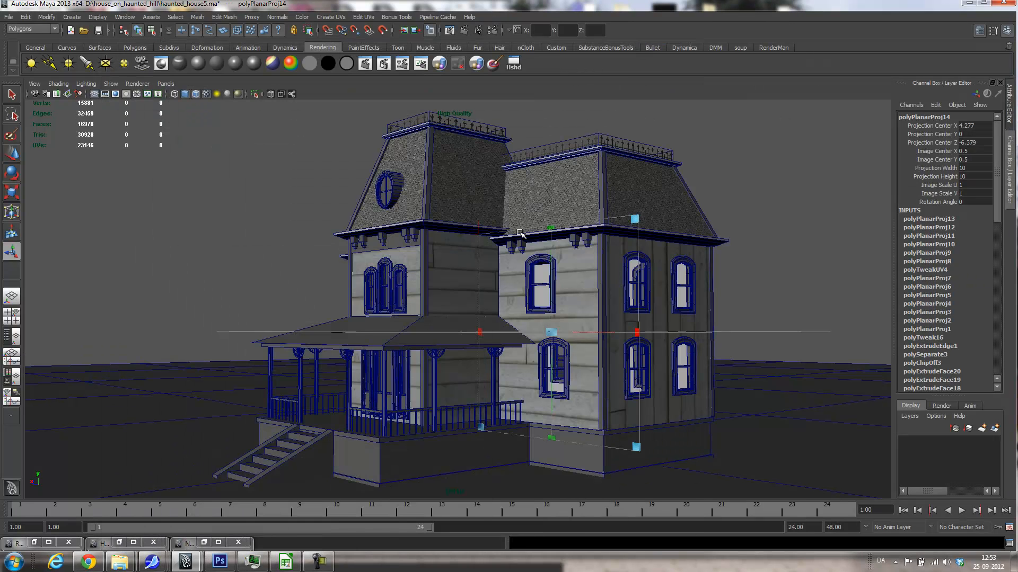
- Select the wing's front wall face on the house body mesh and open the UV Texture Editor
left_click_drag(519, 233, 597, 300, "alt")
left_click(446, 313)
right_click_drag(455, 312, 447, 334)
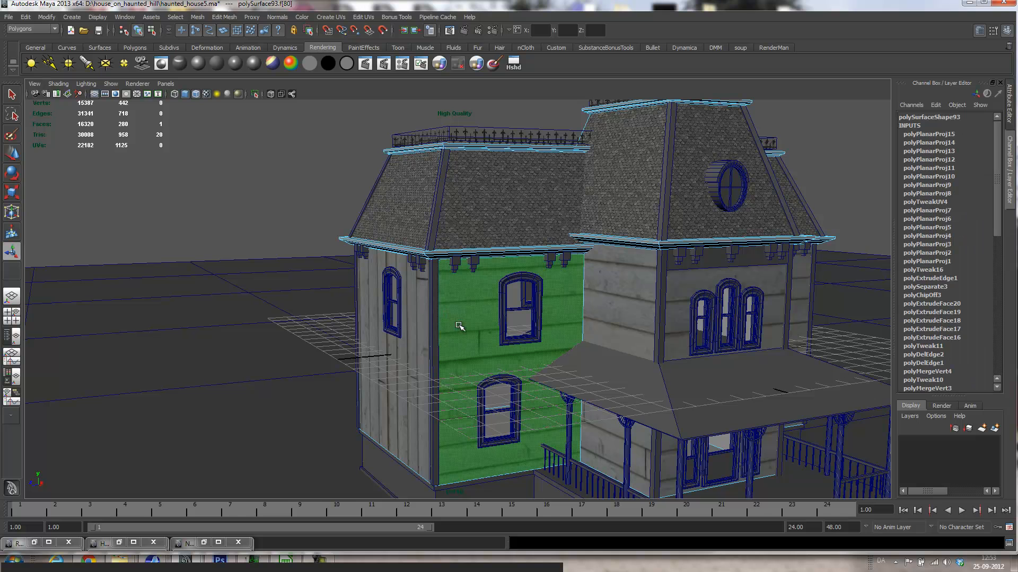
left_click(461, 326)
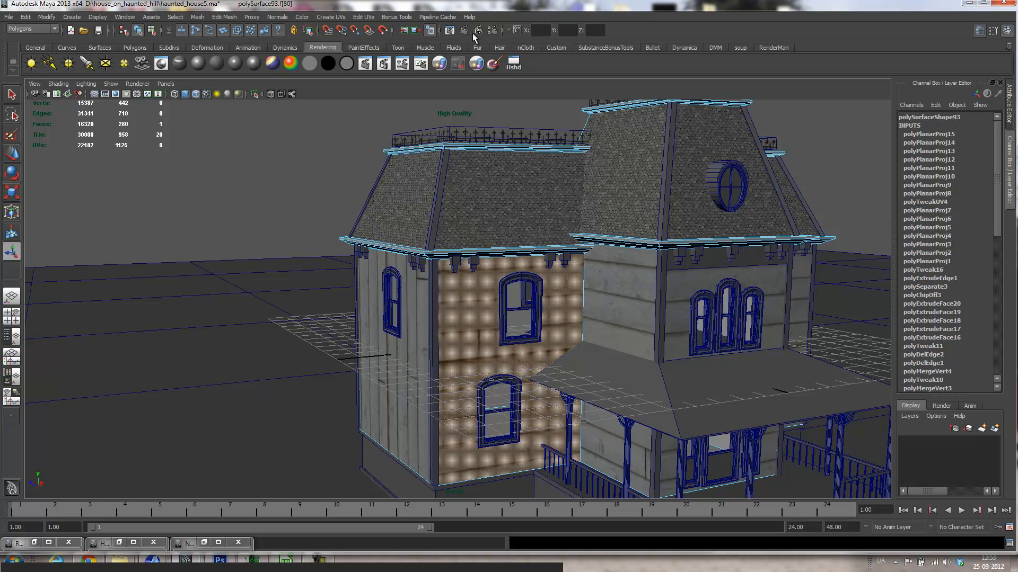
left_click(363, 17)
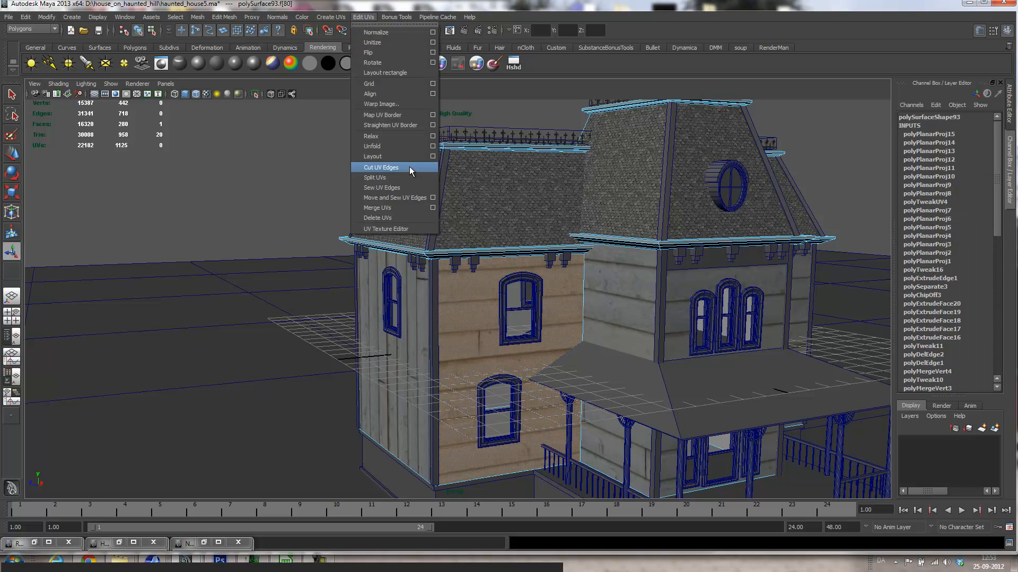
left_click(401, 229)
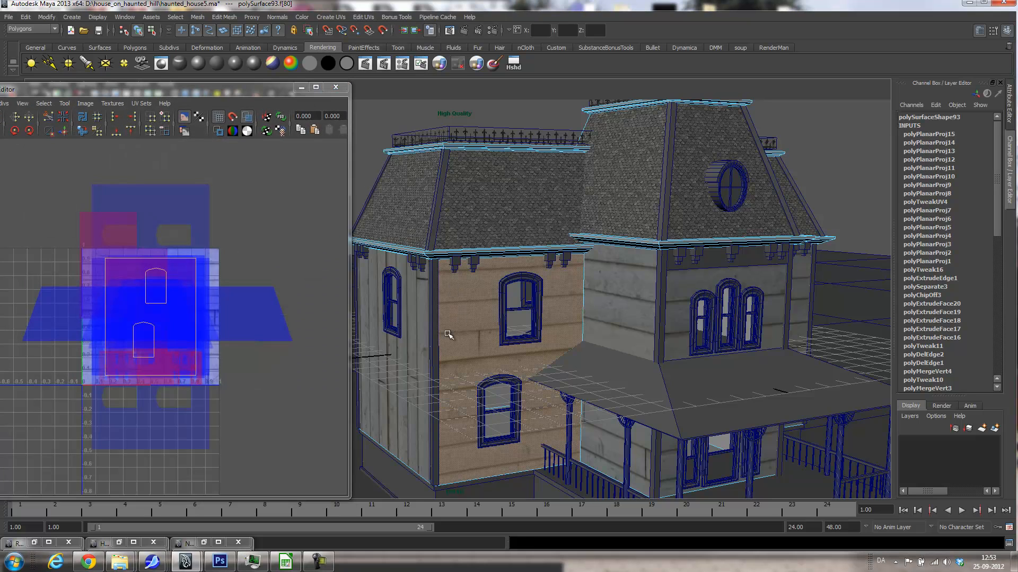
- Rotate the UVs of the wing's end wall face 90 degrees counterclockwise so the planks run horizontally
left_click_drag(455, 329, 513, 334, "alt")
left_click(497, 370)
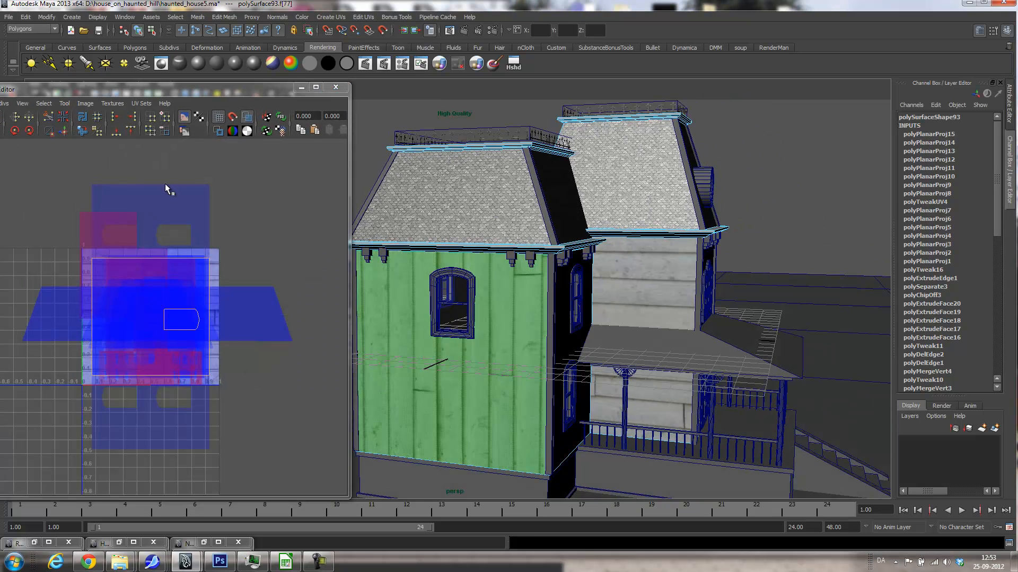
left_click(15, 130)
left_click(15, 129)
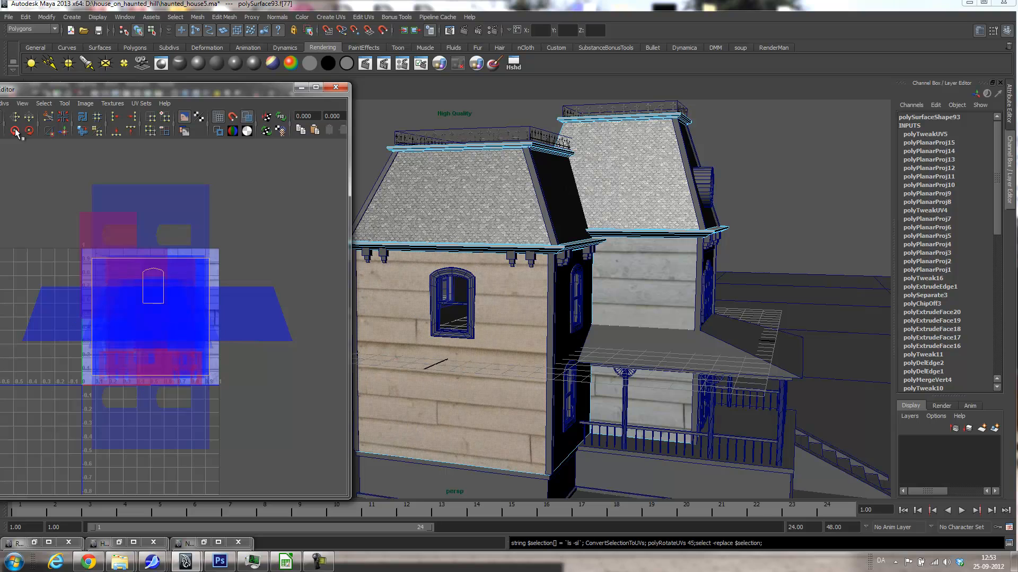
- Rotate the UVs of the long rear wall face 90 degrees clockwise so the planks run horizontally
left_click_drag(477, 276, 466, 307, "alt")
left_click(458, 311)
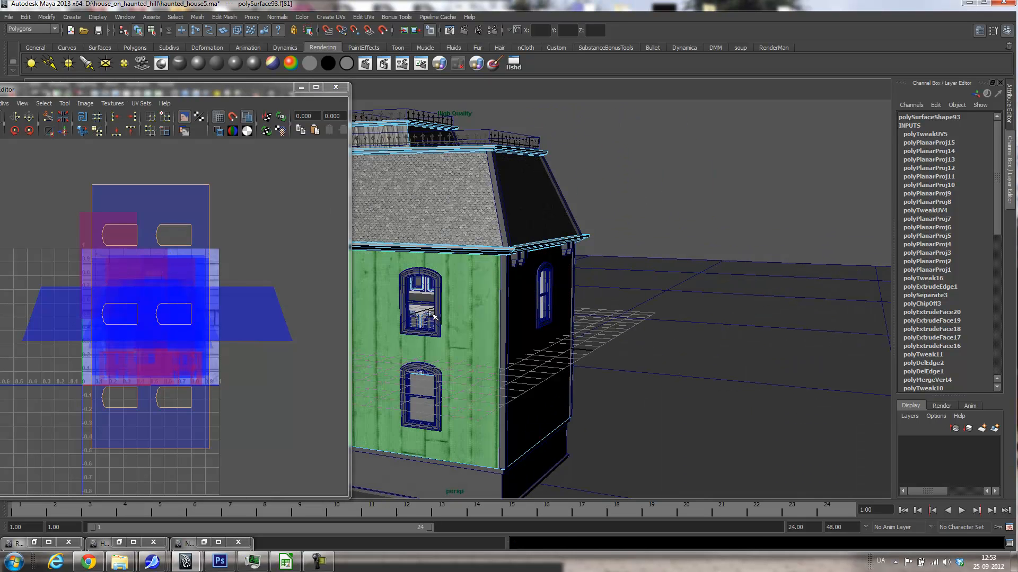
left_click(29, 130)
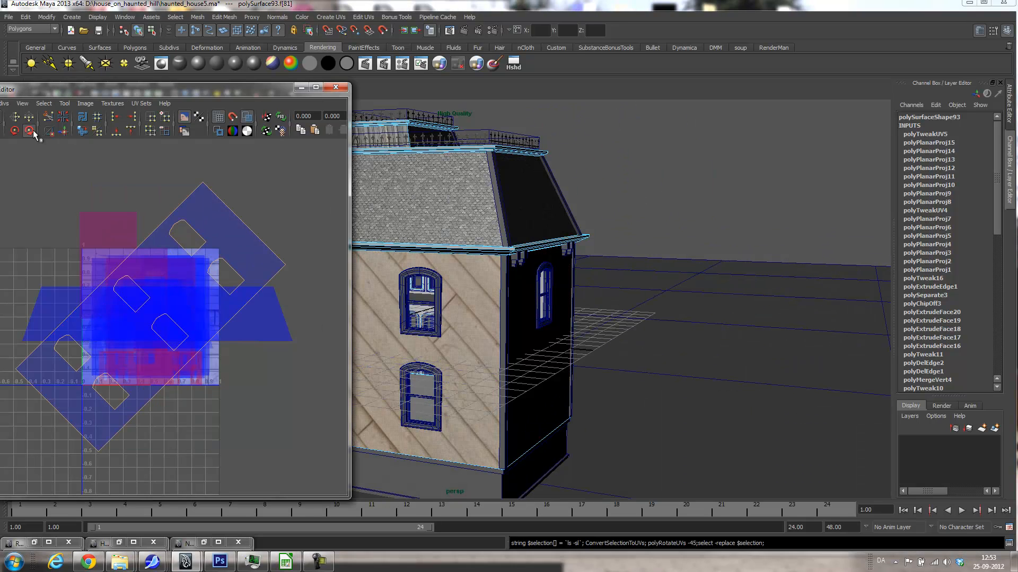
left_click(29, 130)
- Rotate the UVs of the opposite wing's end wall face 90 degrees clockwise
left_click_drag(487, 318, 555, 318, "alt")
middle_click_drag(554, 318, 874, 254, "alt")
left_click(543, 302)
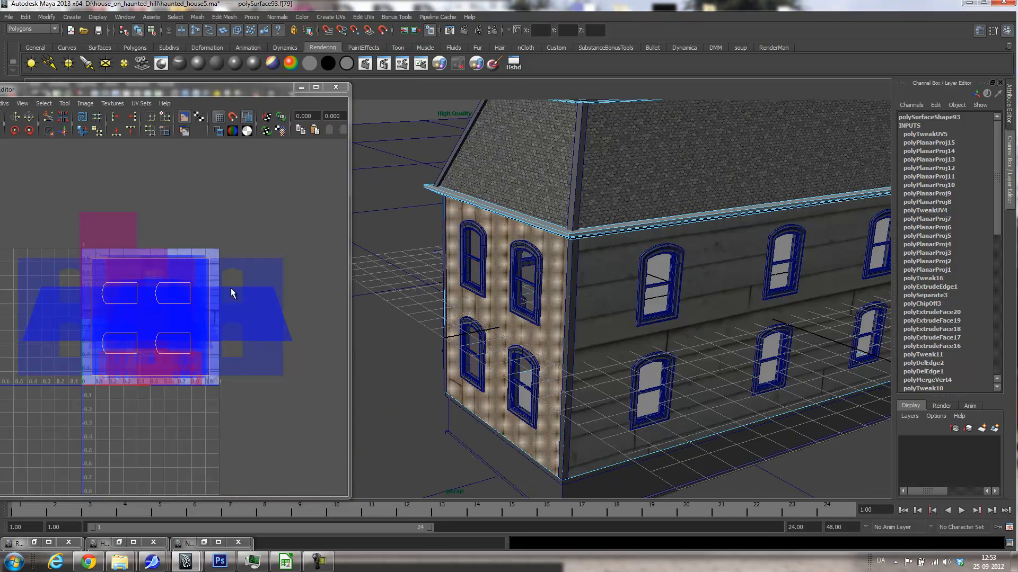
left_click(29, 130)
left_click(29, 130)
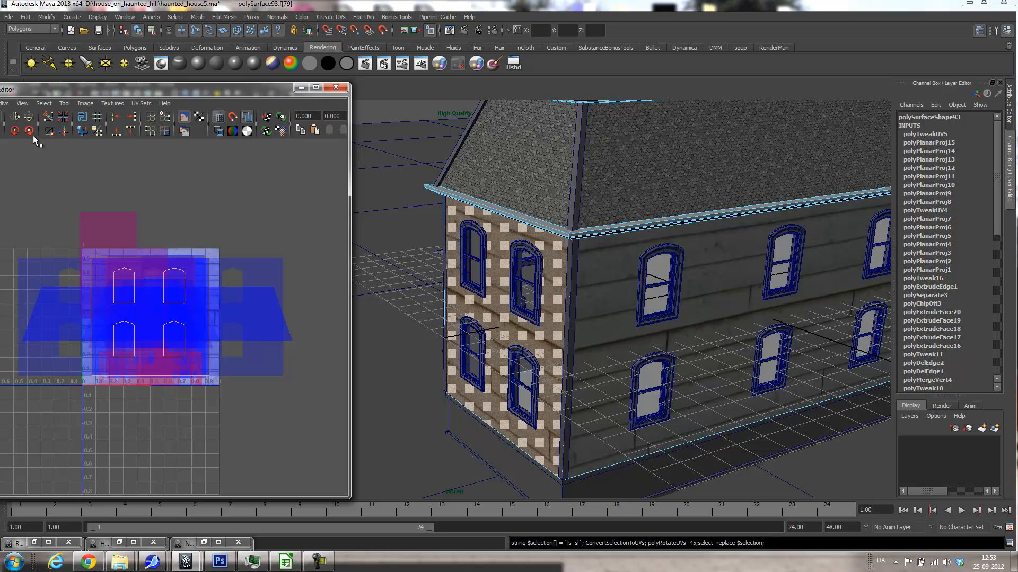
- Rotate the UVs of the opposite wing's front wall face 180 degrees in 45-degree increments
left_click_drag(459, 273, 575, 274, "alt")
left_click(478, 231)
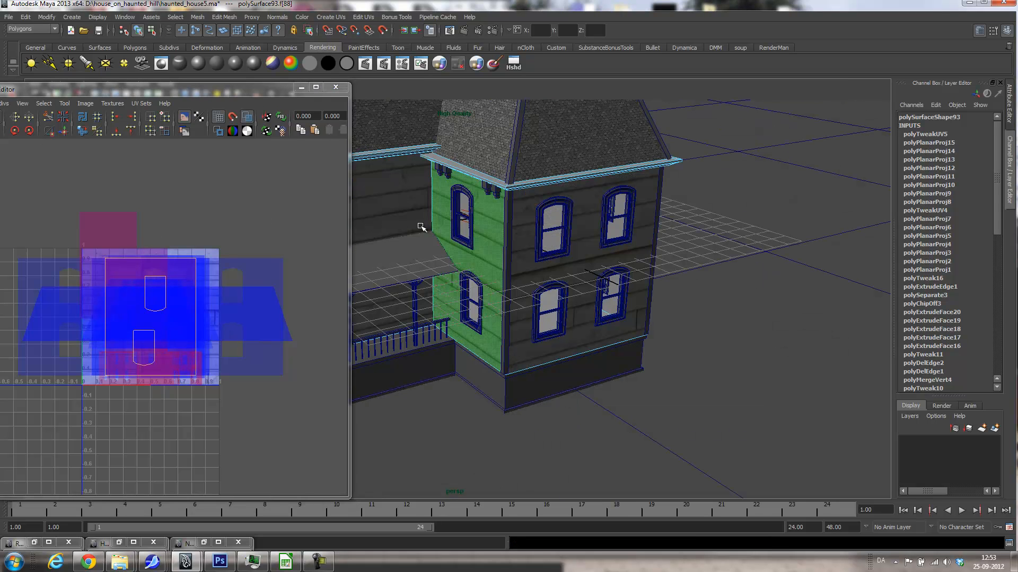
left_click(29, 130)
left_click(29, 131)
left_click(29, 130)
left_click(29, 130)
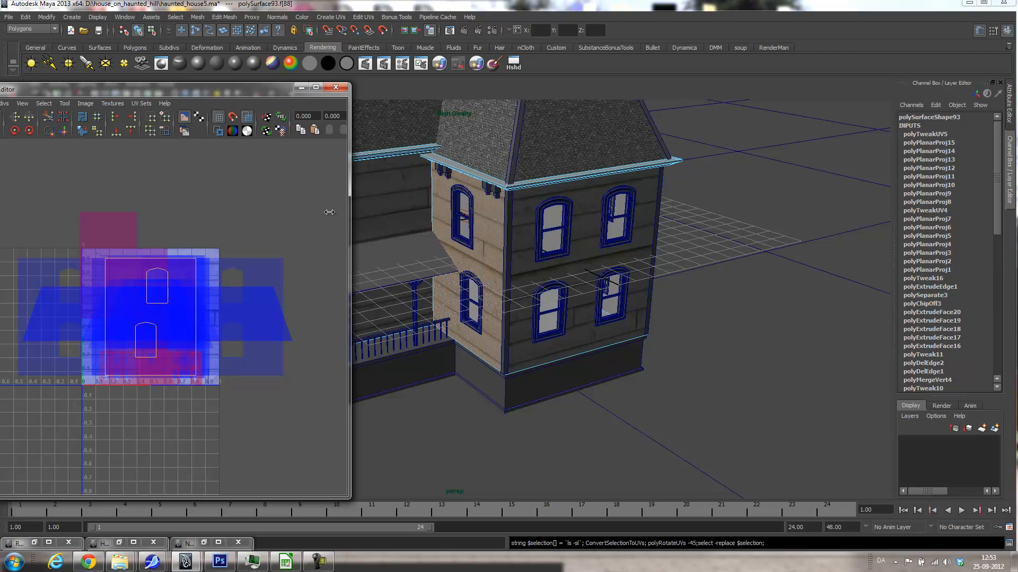
- Rotate the UVs of the tower's side wall face 180 degrees clockwise in 45-degree increments
left_click(400, 194)
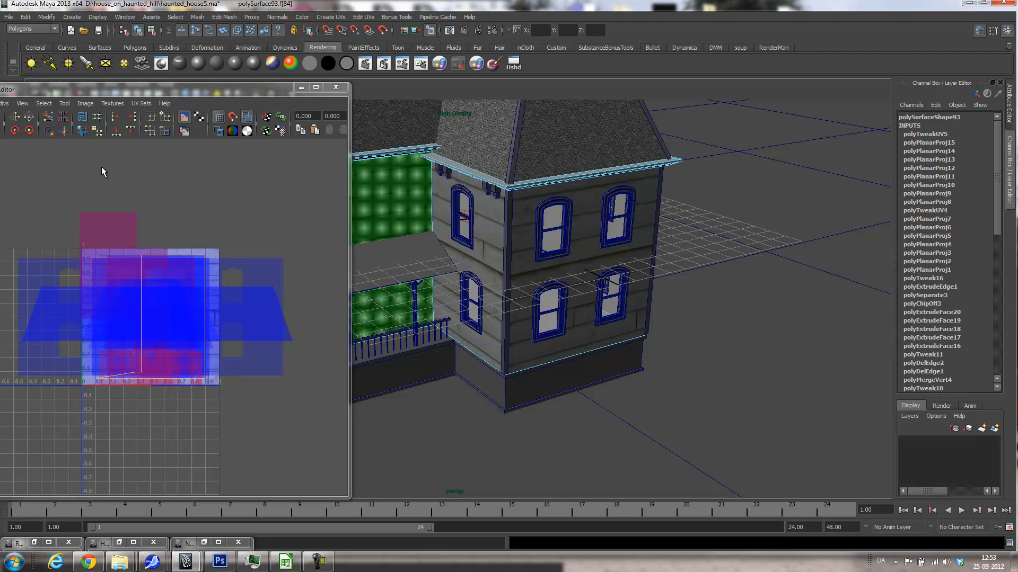
middle_click_drag(533, 198, 651, 191, "alt")
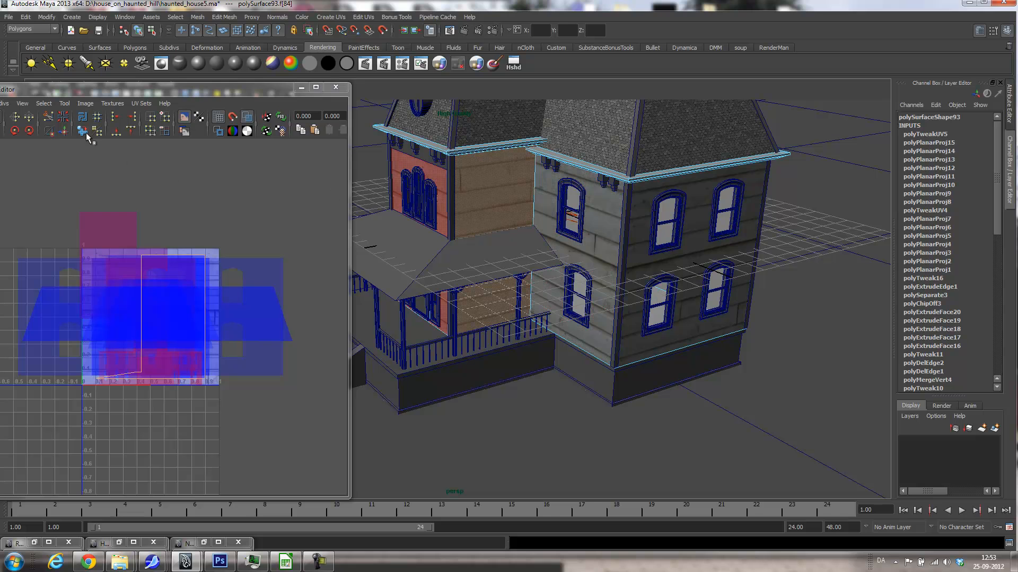
left_click(29, 130)
left_click(29, 130)
left_click(29, 130)
left_click(29, 130)
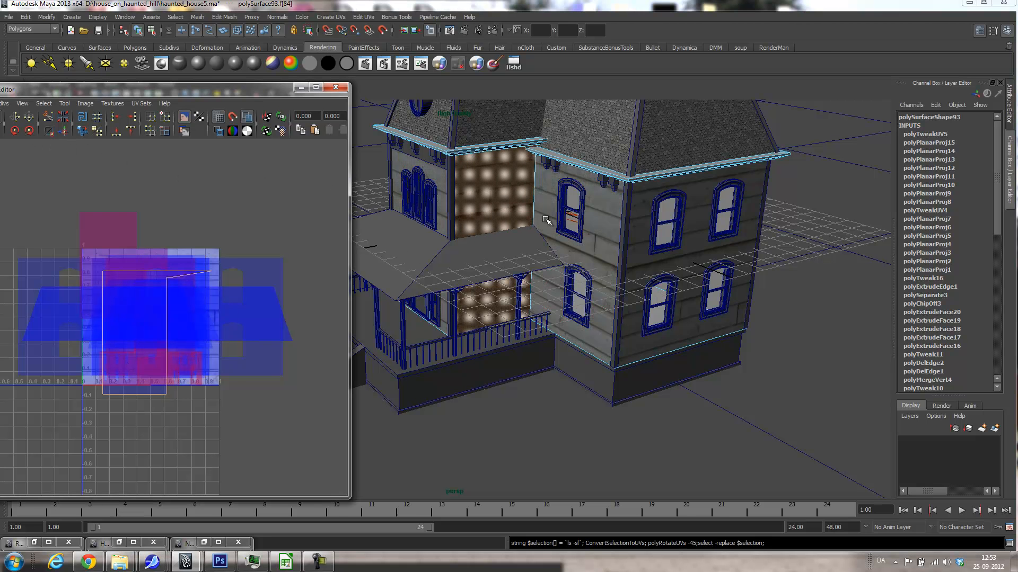
- Examine the plank direction, scale and corner alignment on the front tower and wing walls from several angles
middle_click_drag(546, 220, 565, 241, "alt")
left_click_drag(565, 241, 591, 240, "alt")
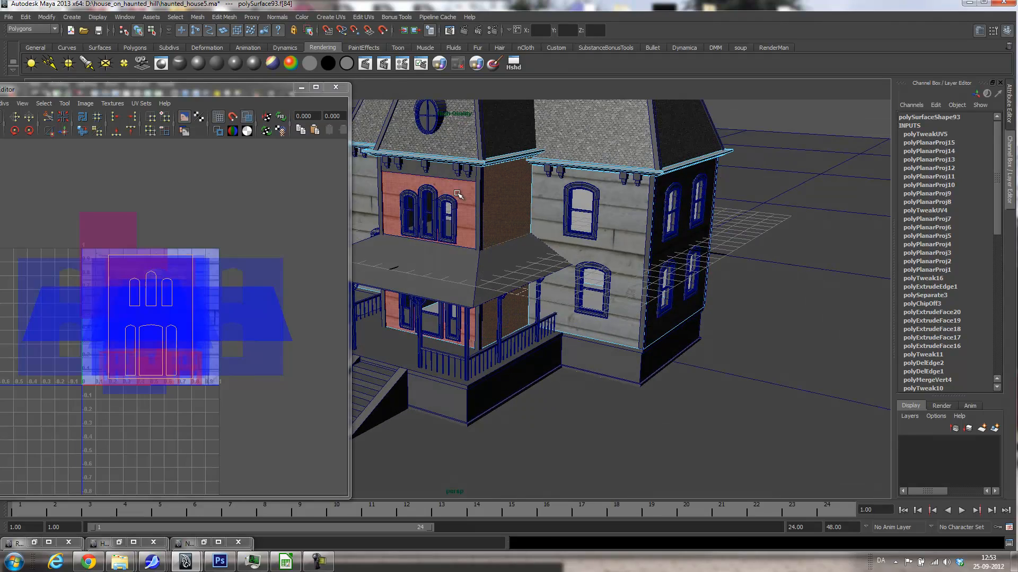
left_click(457, 195)
left_click_drag(461, 228, 706, 235, "alt")
left_click_drag(558, 222, 538, 245, "alt")
left_click(536, 204)
left_click(509, 228)
scroll(539, 246, "up", 8)
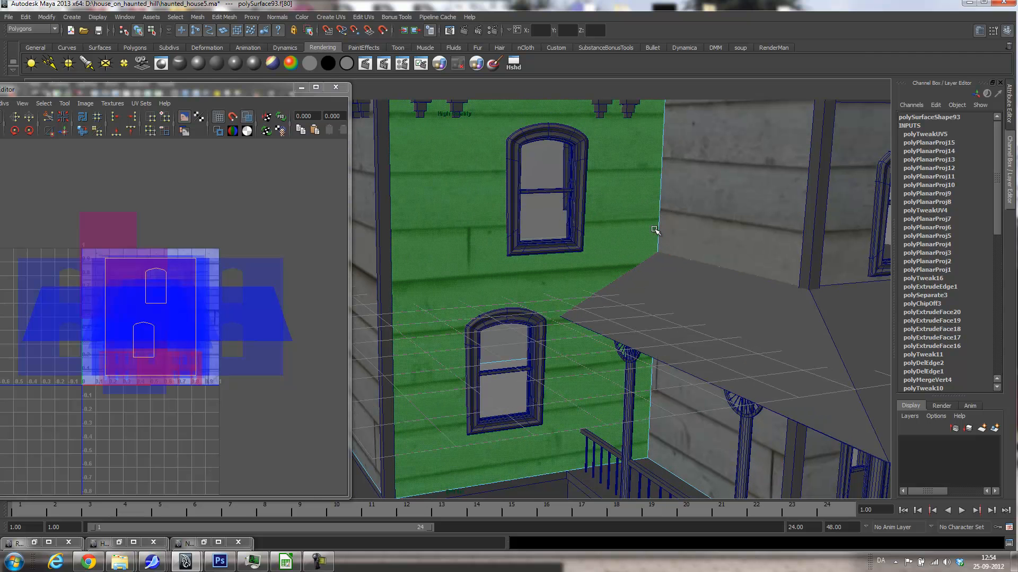
left_click_drag(623, 283, 559, 263, "alt")
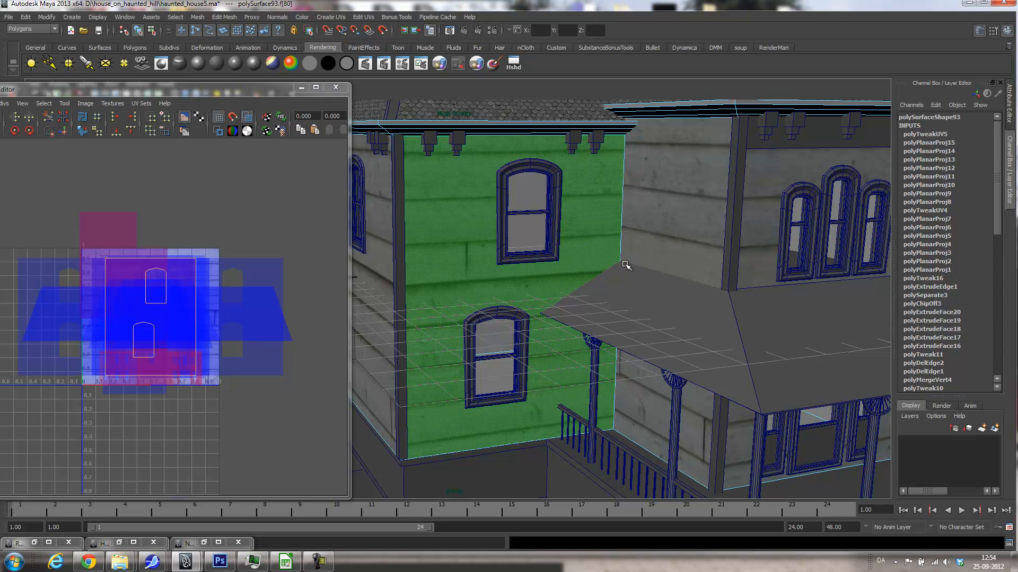
left_click_drag(672, 218, 433, 251, "alt")
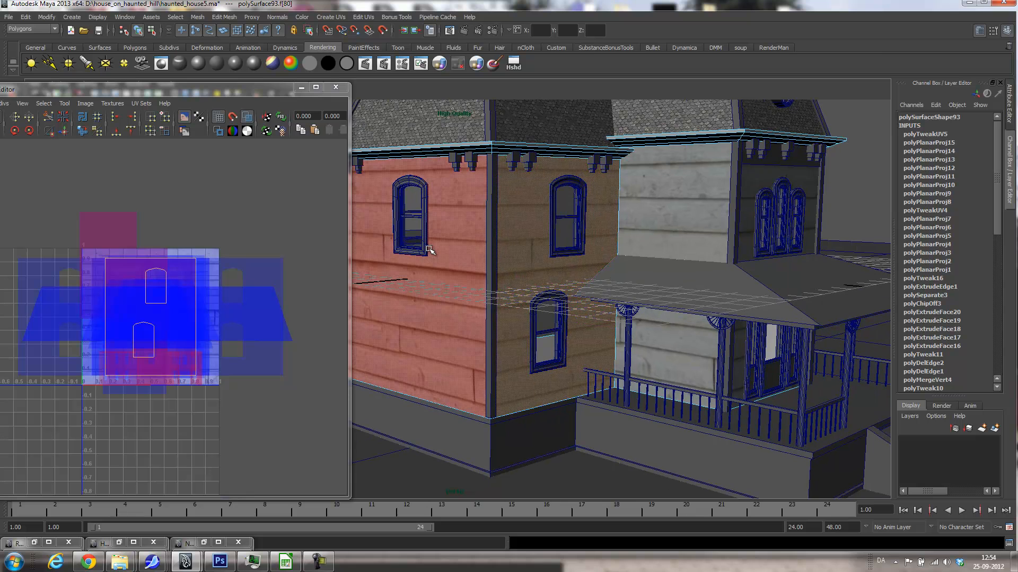
- Select the whole house wall object and isolate it in the viewport, with the UV editor moved aside
right_click(458, 277)
left_click(478, 275)
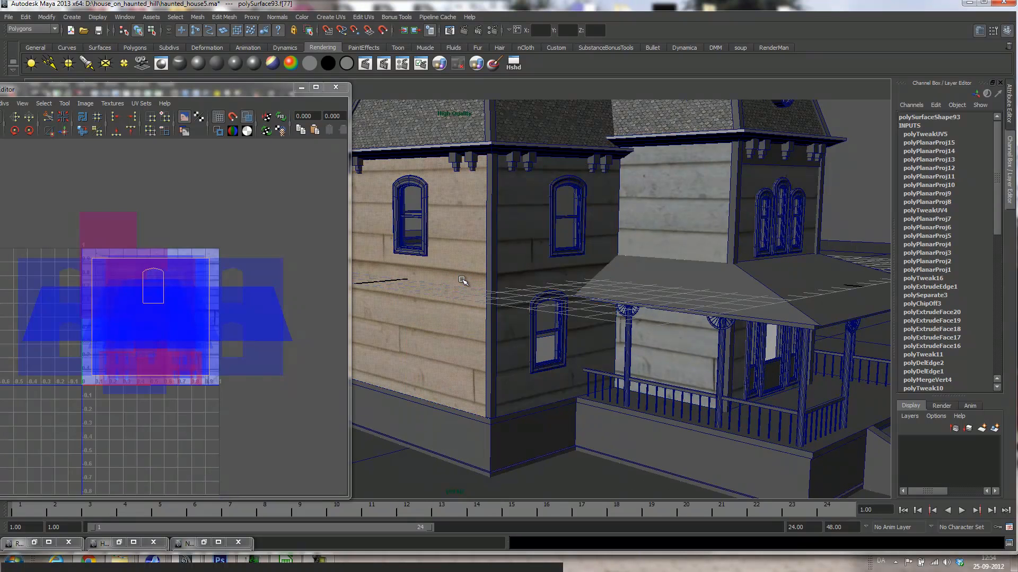
left_click(437, 241)
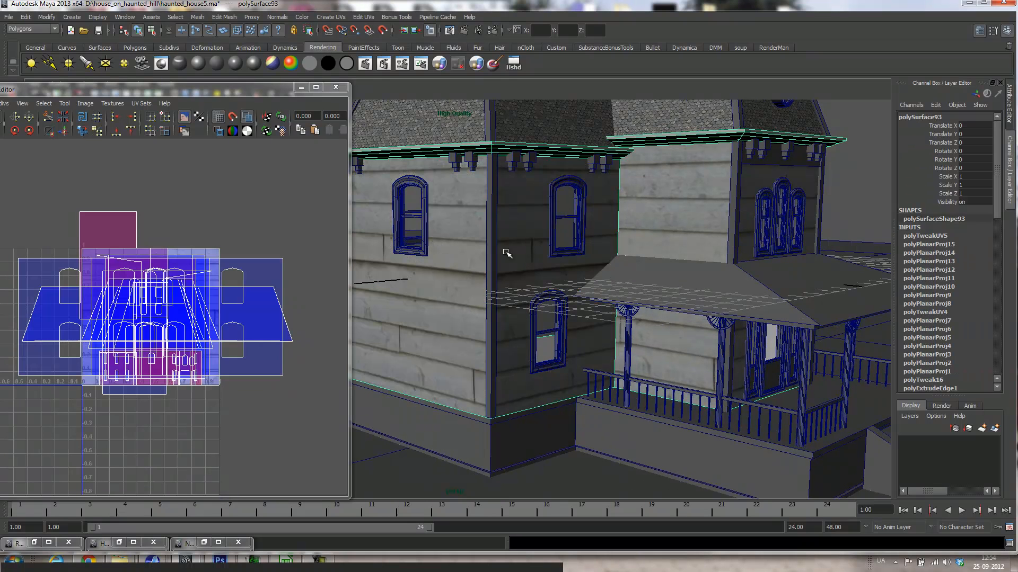
left_click_drag(246, 87, 188, 197)
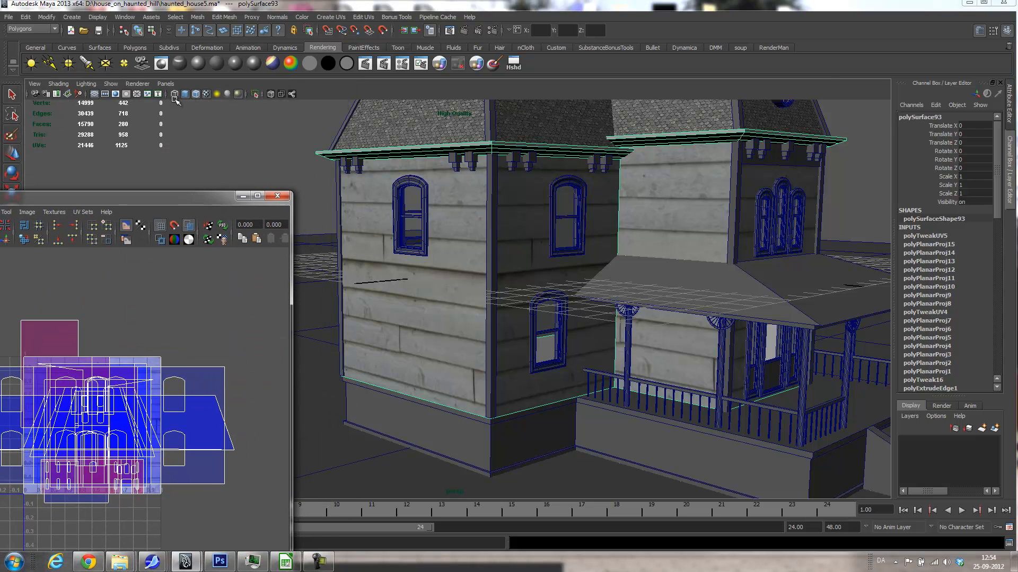
left_click(110, 84)
mouse_move(177, 98)
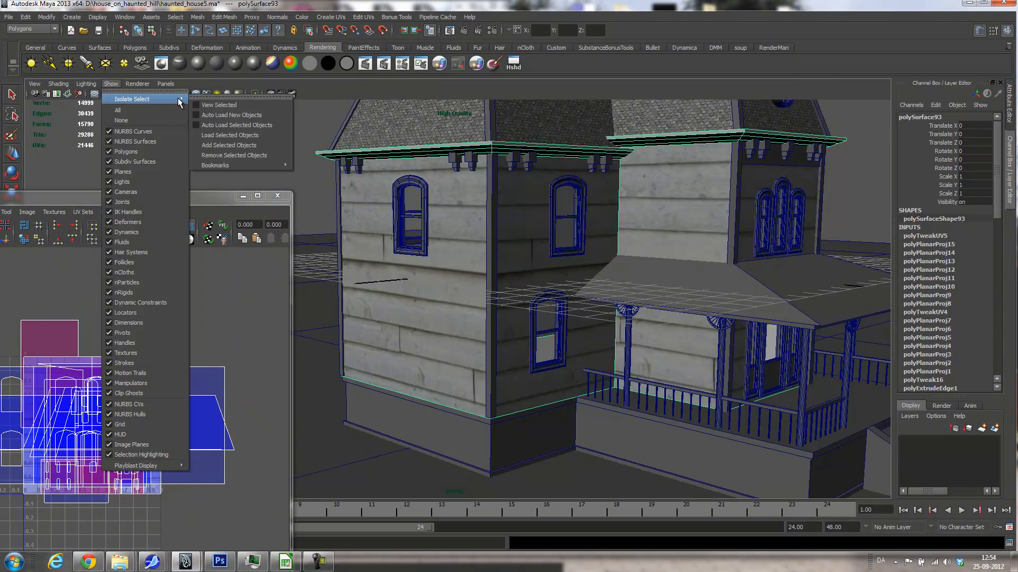
left_click(215, 106)
- Move and sew the UVs along the wing's outer front corner edge and the tower's adjacent front corner edge
left_click_drag(684, 253, 619, 191, "alt")
right_click_drag(553, 231, 551, 204)
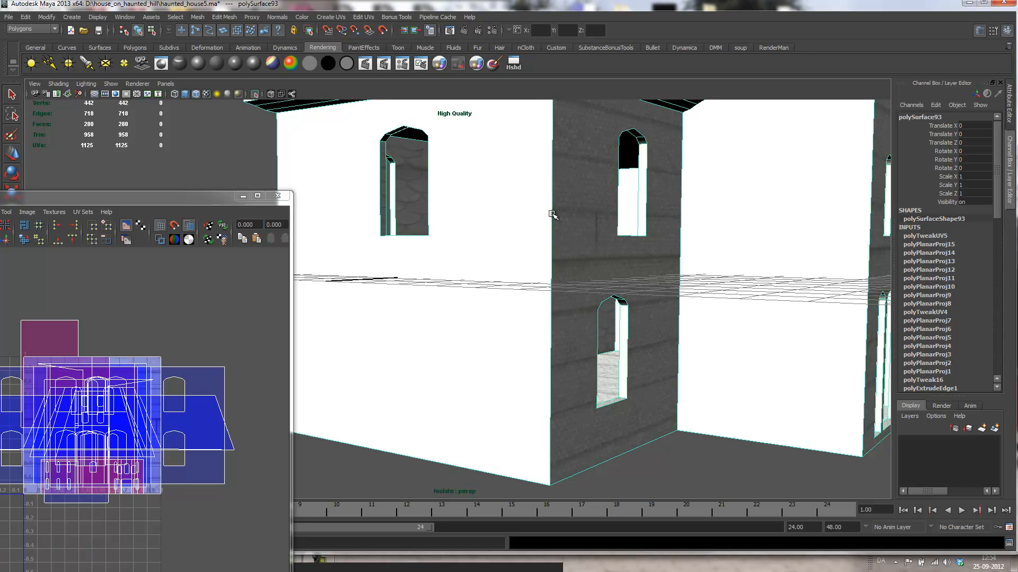
left_click(551, 232)
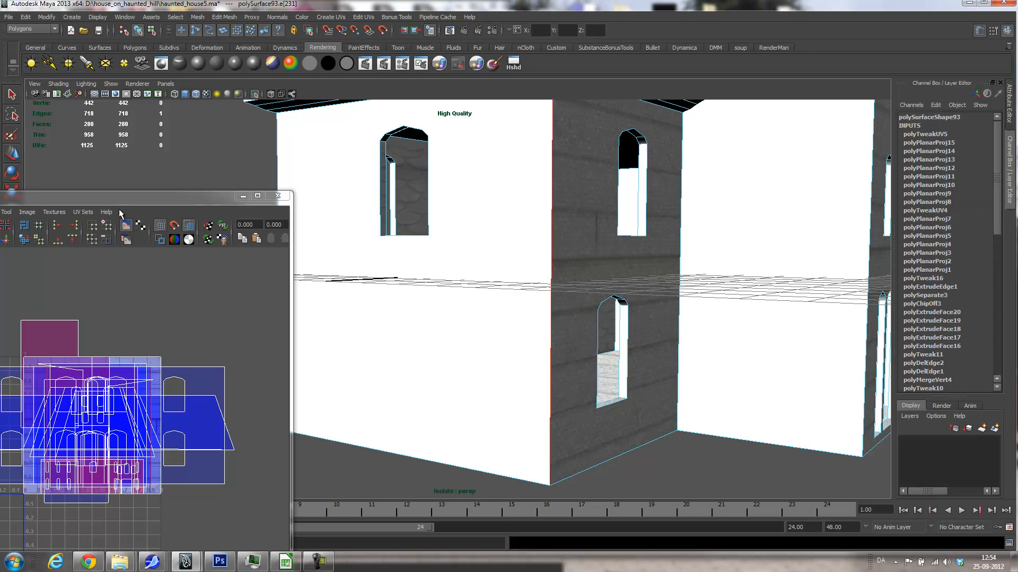
left_click(211, 173)
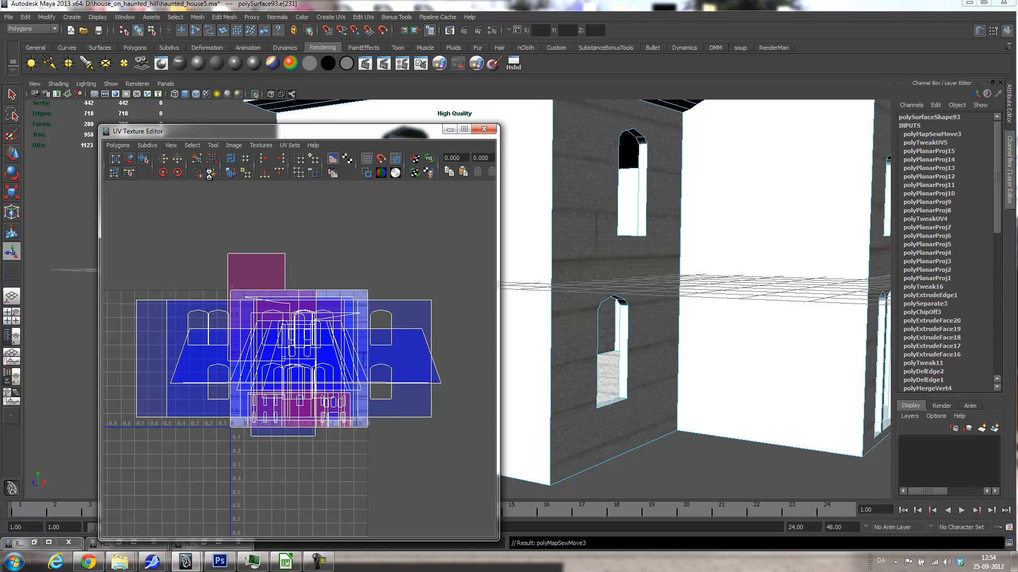
left_click(552, 251)
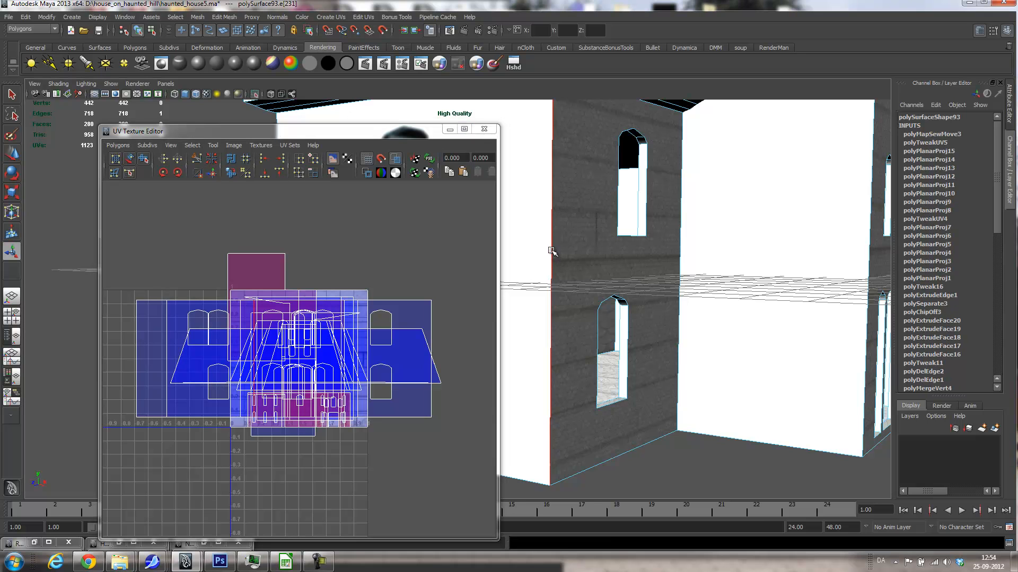
left_click(194, 175)
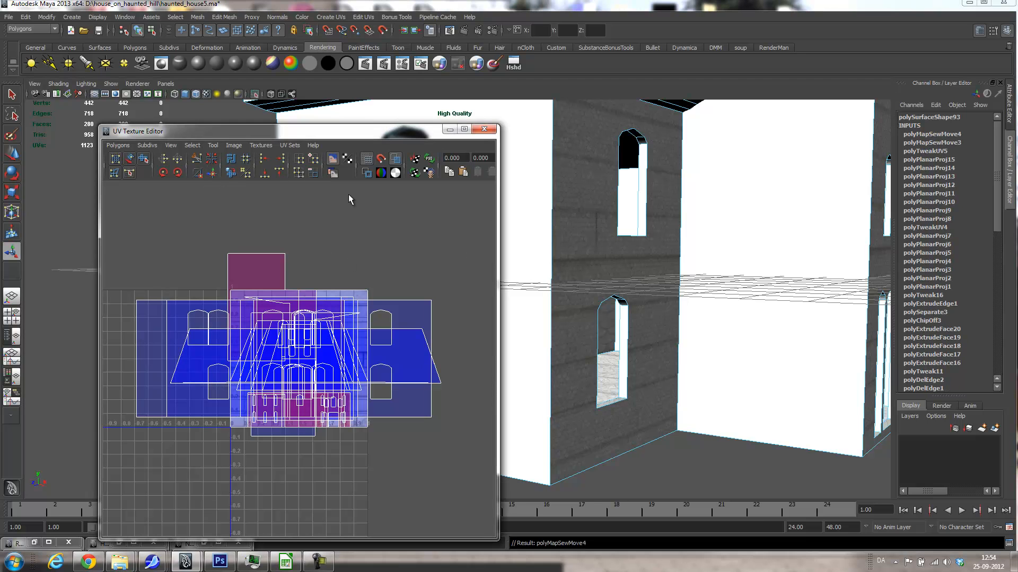
left_click(869, 262)
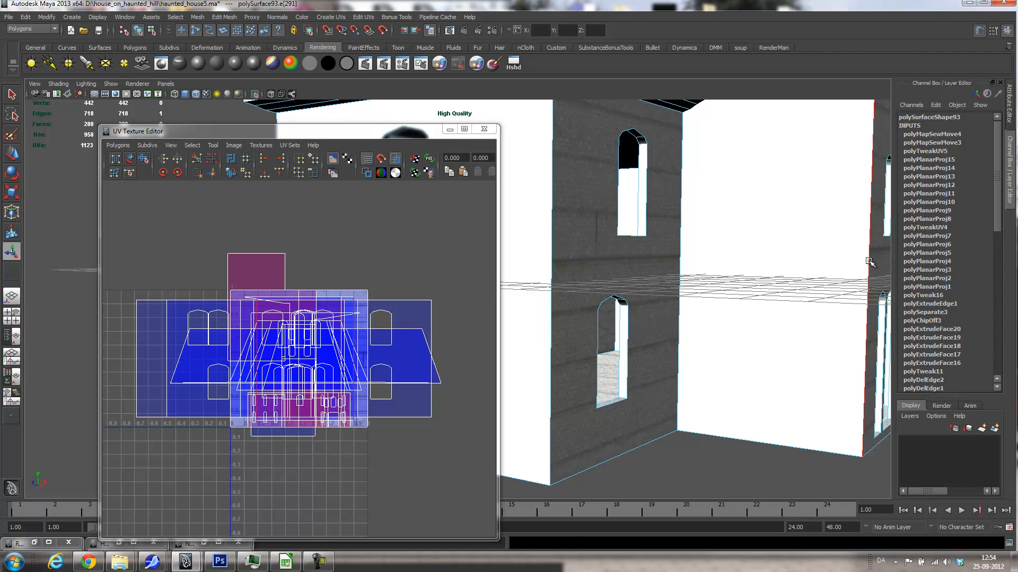
left_click(212, 173)
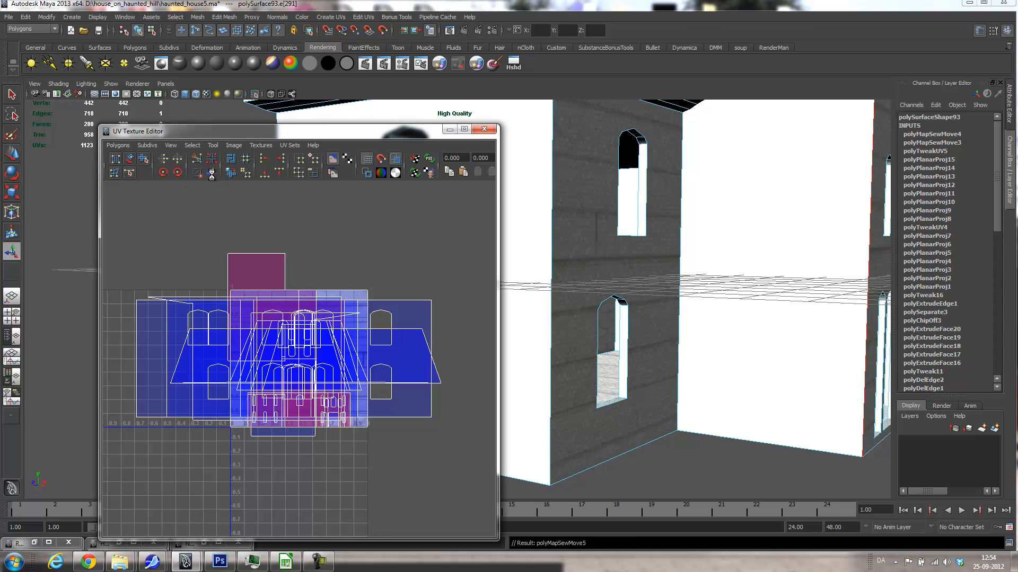
- Move and sew the UVs along the wing end wall's rear corner edge and the tower's opposite front corner edge
left_click_drag(595, 221, 647, 288, "alt")
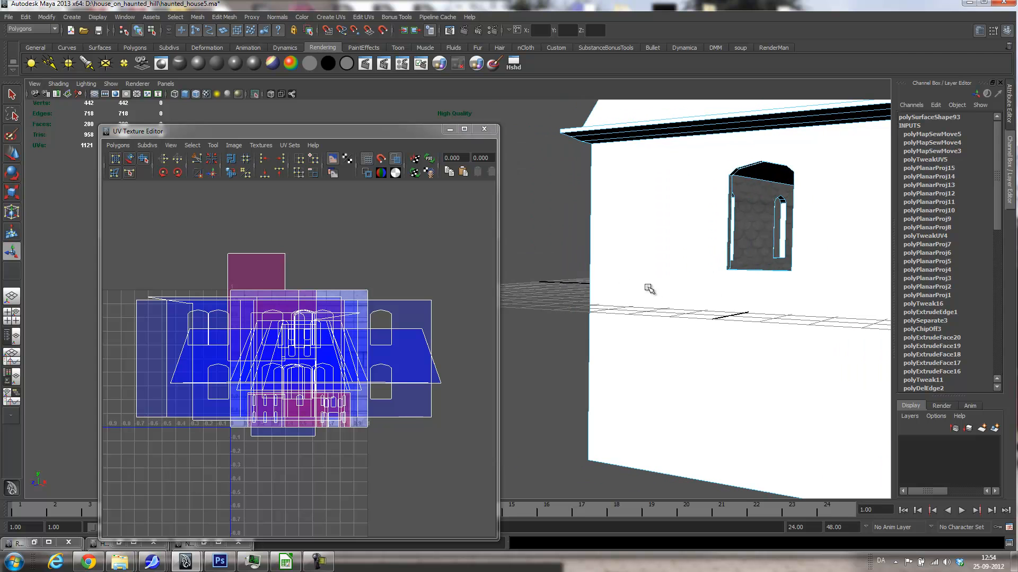
left_click(589, 276)
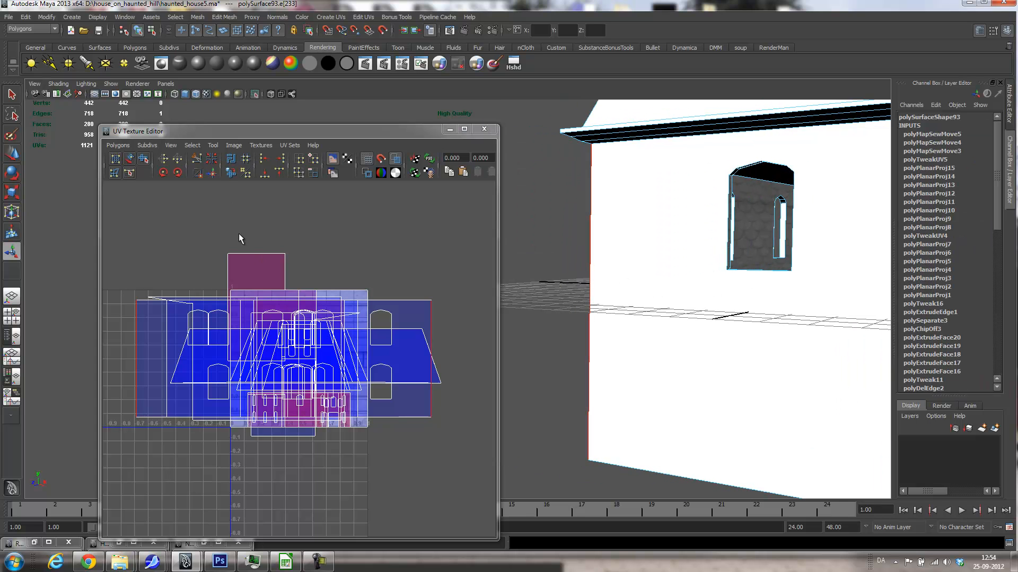
left_click(212, 173)
left_click_drag(669, 225, 705, 282, "alt")
middle_click_drag(705, 282, 728, 238, "alt")
left_click(728, 238)
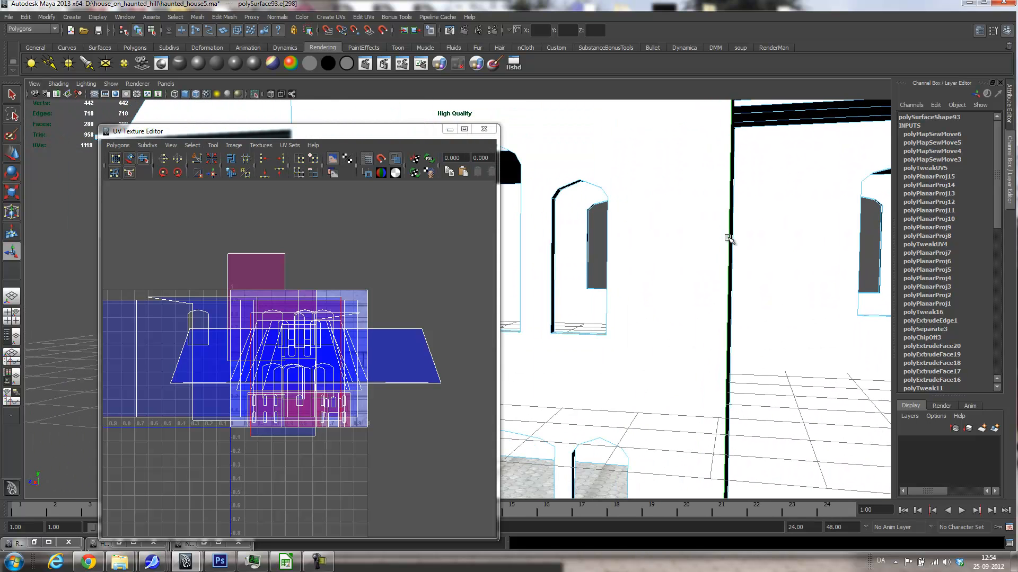
left_click(211, 172)
- Display the walls in wireframe and move and sew the UVs along two more vertical wall corner edges
mouse_move(691, 288)
left_mouse_down("alt")
mouse_move(681, 291)
mouse_move(708, 282)
left_mouse_up("alt")
left_click(717, 282)
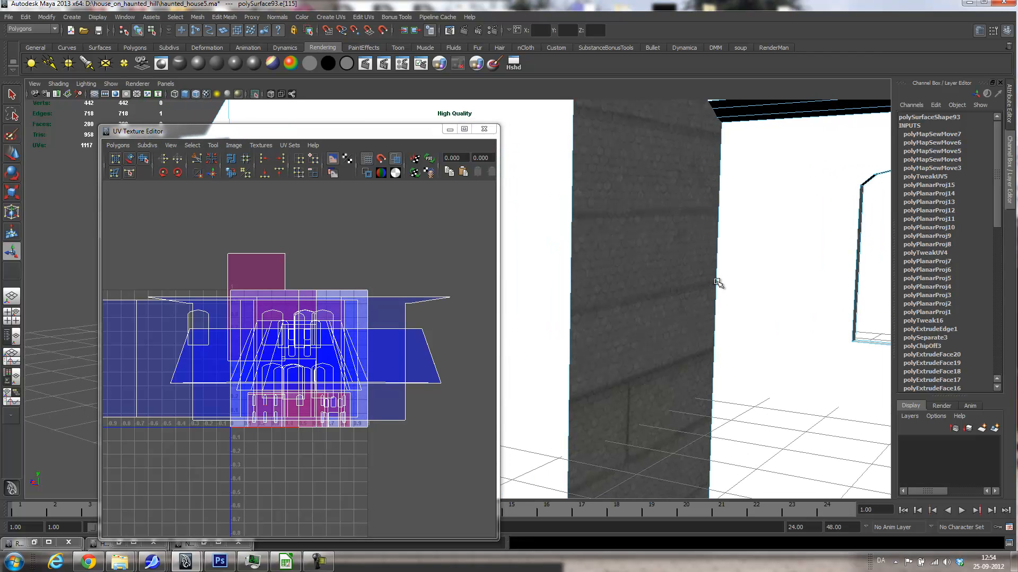
key("4")
mouse_move(733, 286)
left_mouse_down("alt")
mouse_move(723, 323)
mouse_move(692, 298)
mouse_move(668, 305)
mouse_move(684, 316)
mouse_move(732, 284)
mouse_move(661, 284)
mouse_move(688, 281)
mouse_move(662, 298)
mouse_move(602, 300)
mouse_move(718, 302)
mouse_move(348, 303)
left_mouse_up("alt")
left_click(711, 283)
left_click(212, 174)
left_click(718, 302)
left_click(212, 175)
middle_click_drag(268, 346, 405, 297, "alt")
right_click_drag(405, 297, 269, 313, "alt")
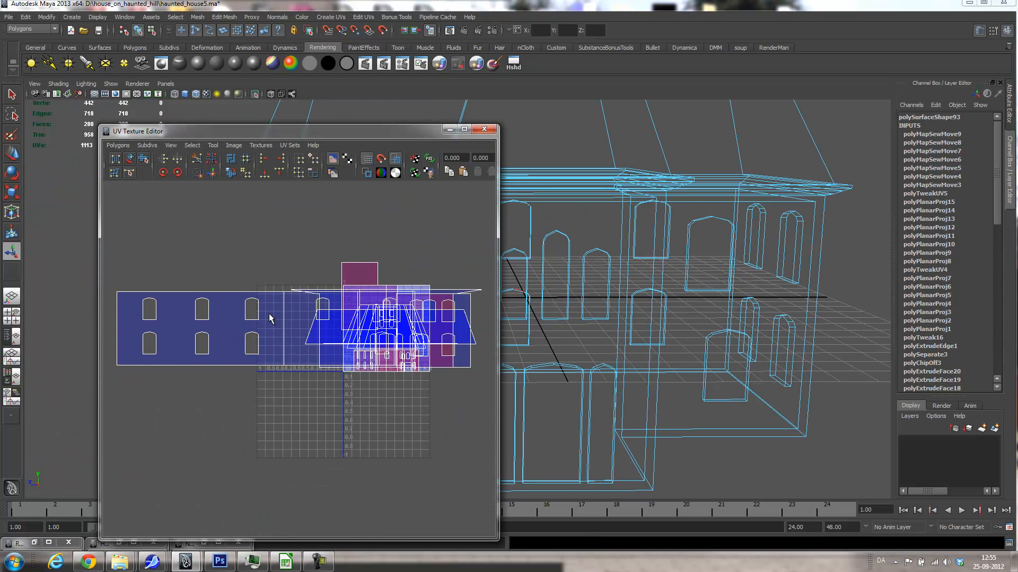
- Try moving the sewn wall UVs with the Move UV Shell tool and undo the move
left_click(129, 158)
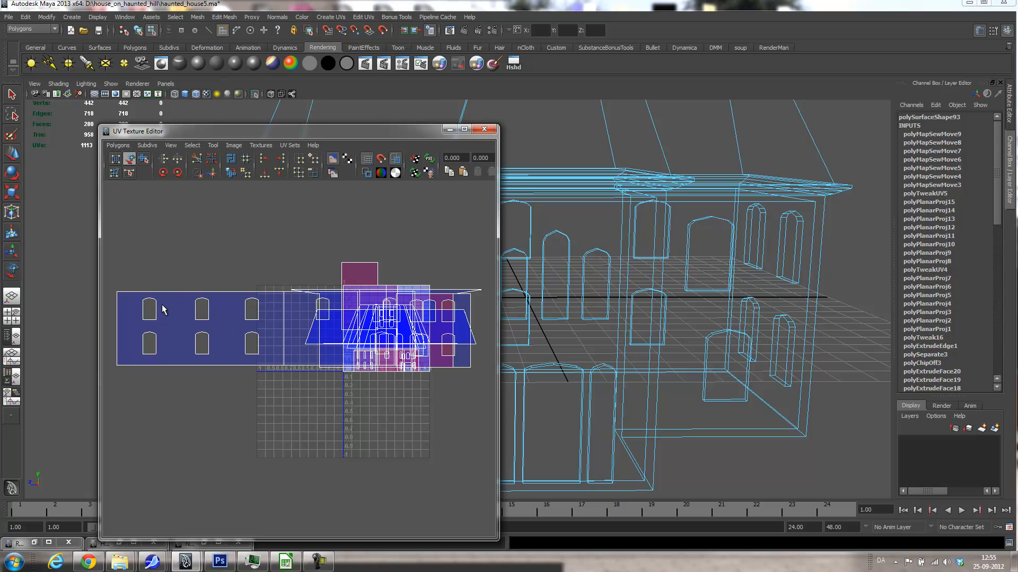
left_click_drag(151, 301, 192, 275)
key("ctrl+z")
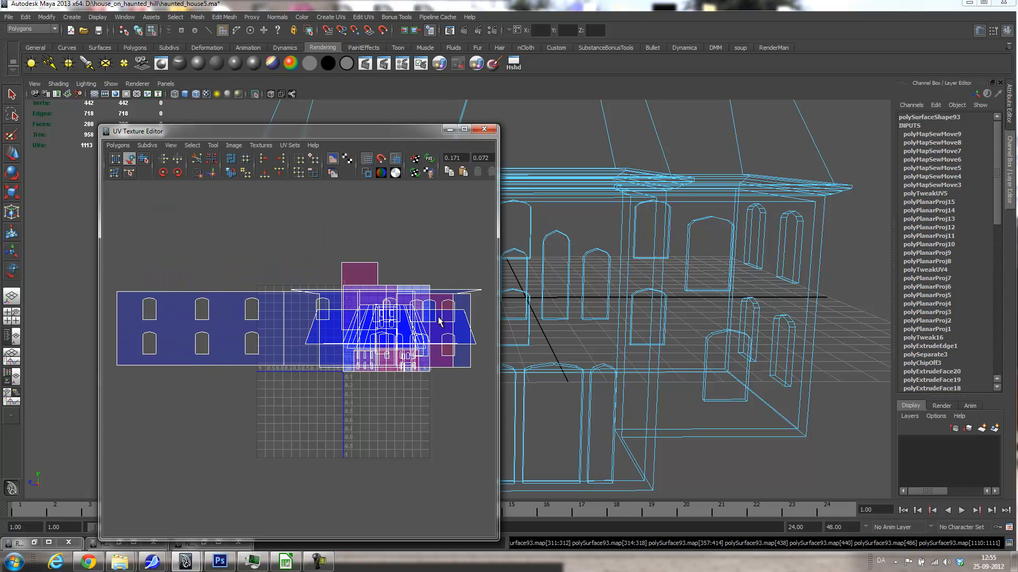
- Reselect the wall object, switch to edge selection and pick the wall UV shell's end border edge to find its matching corner
left_click_drag(652, 315, 626, 311, "alt")
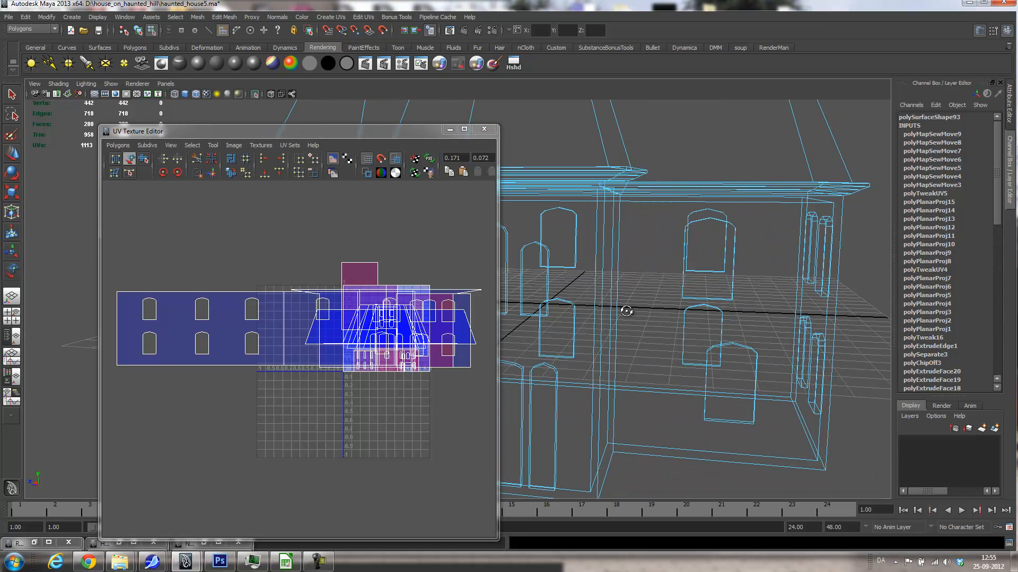
right_click_drag(463, 302, 474, 290)
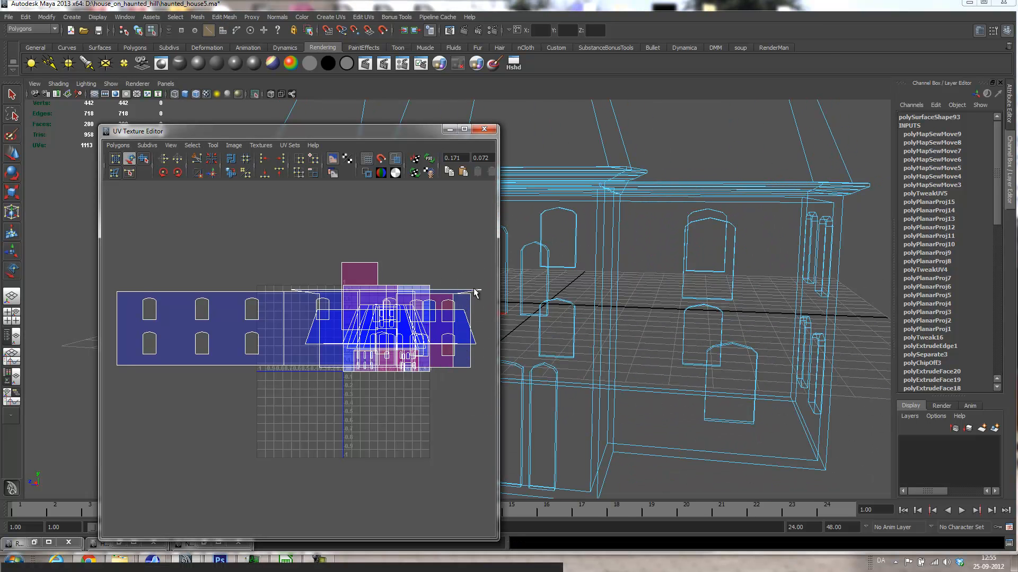
right_click(472, 309)
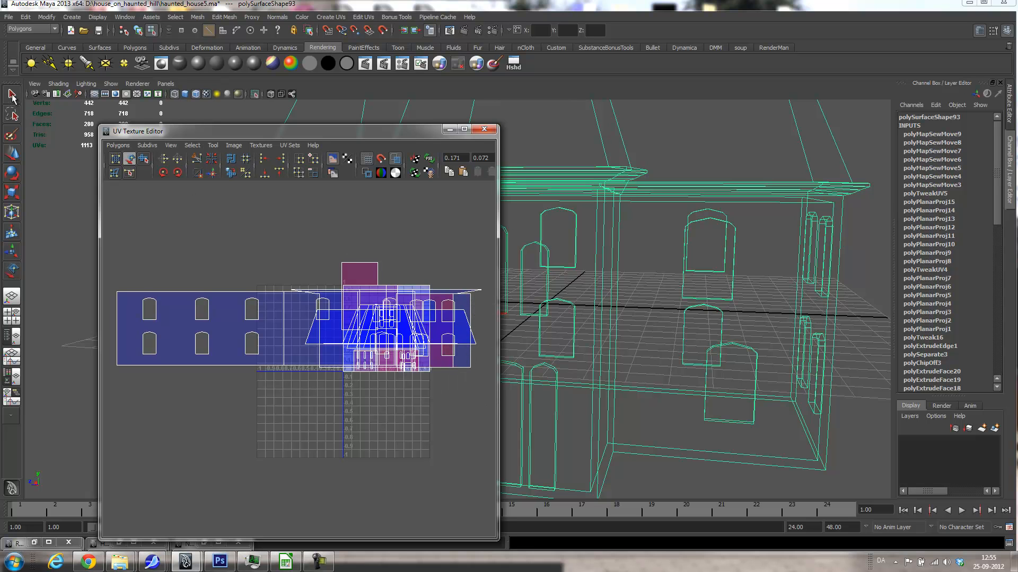
left_click(12, 95)
key("F8")
left_click(470, 310)
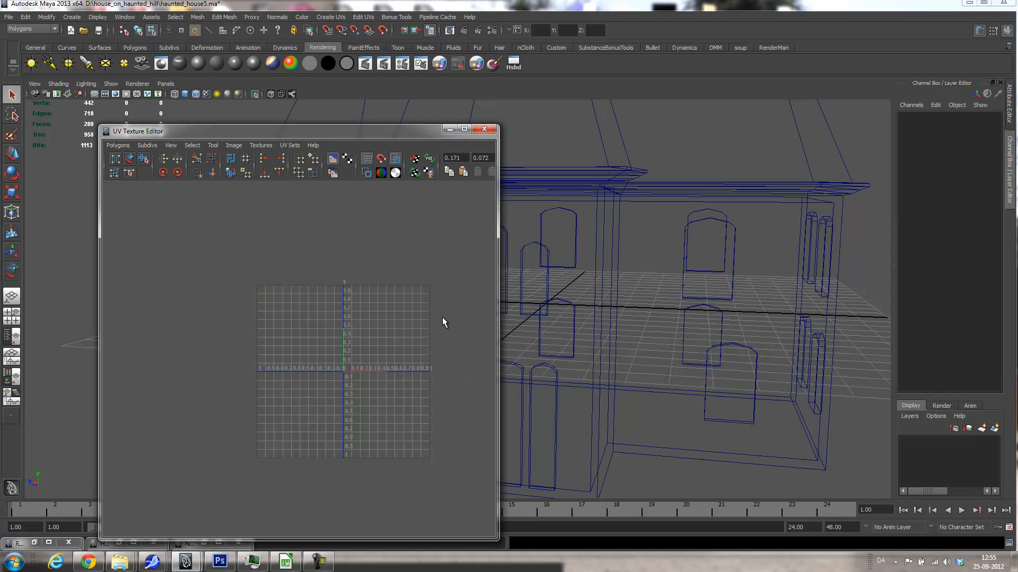
left_click(610, 286)
right_click_drag(465, 305, 469, 284)
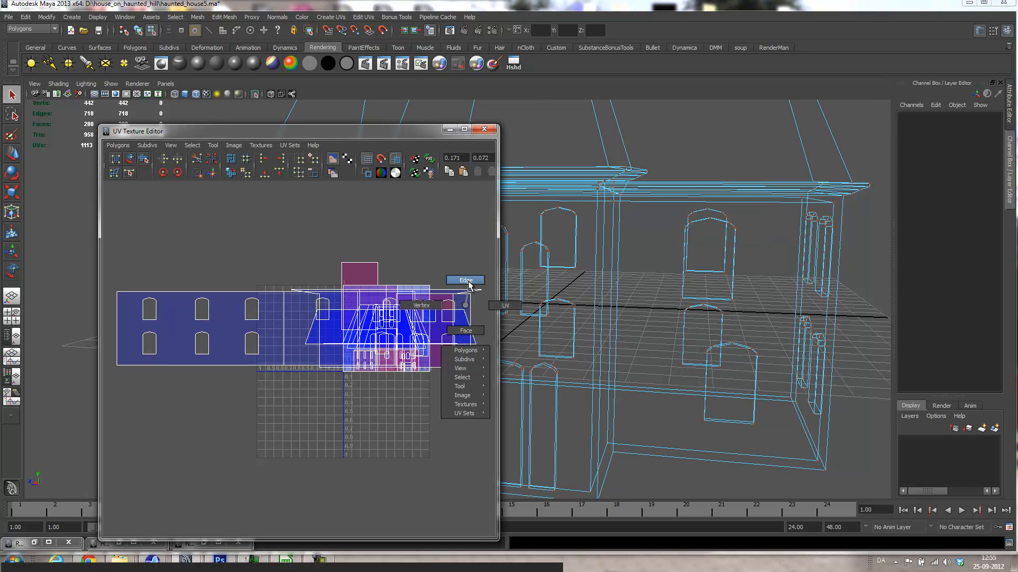
left_click(469, 314)
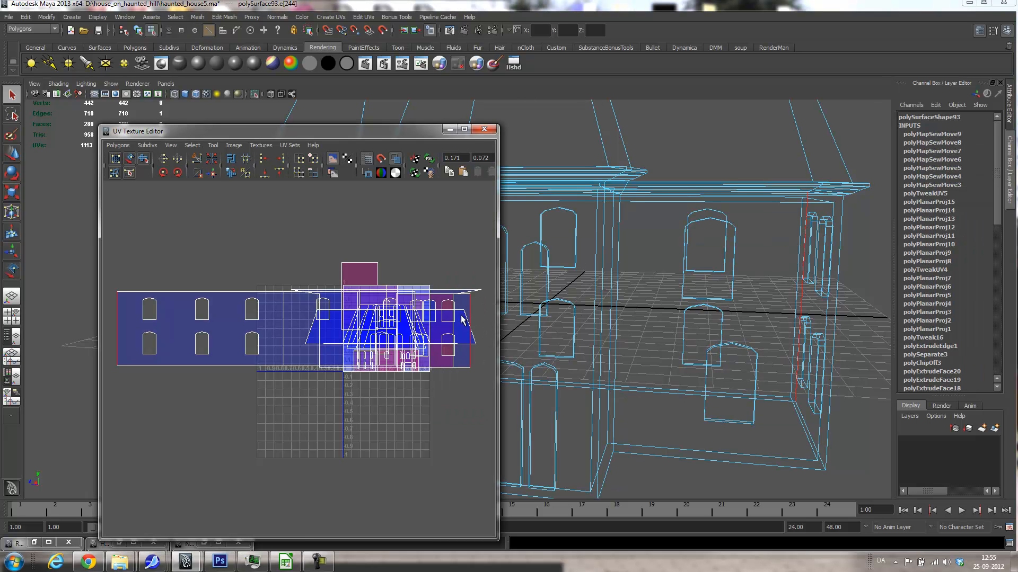
- Move and sew the UVs along the inner corner edge where the tower's side wall meets the wing
left_click_drag(621, 291, 608, 295, "alt")
left_click(609, 299)
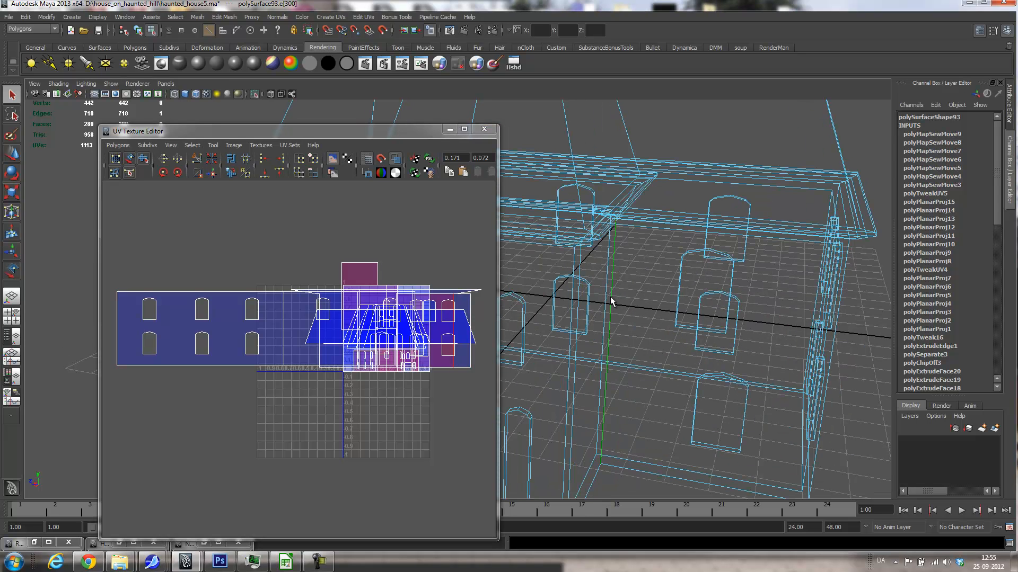
left_click_drag(600, 339, 599, 272, "alt")
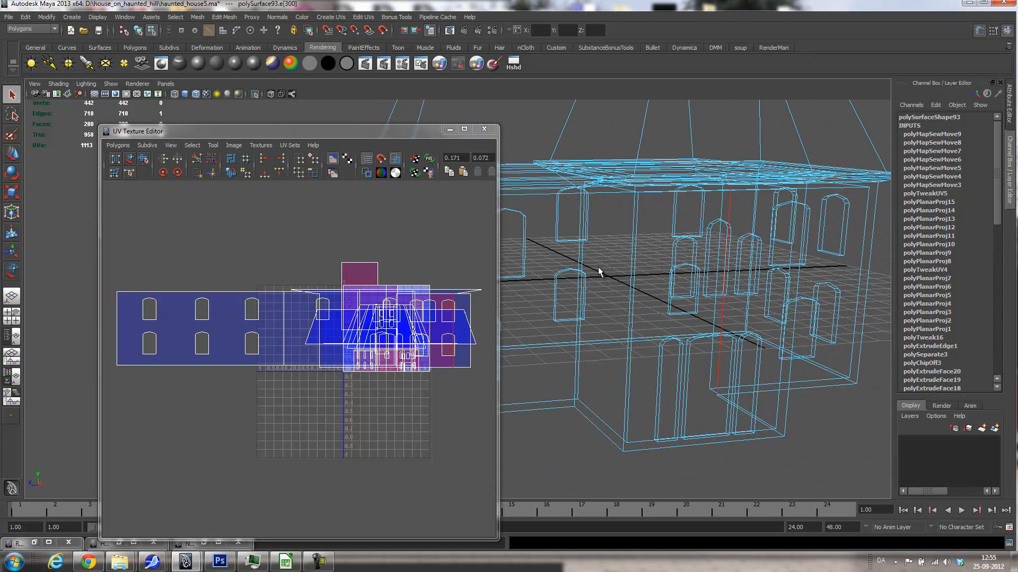
left_click(582, 256)
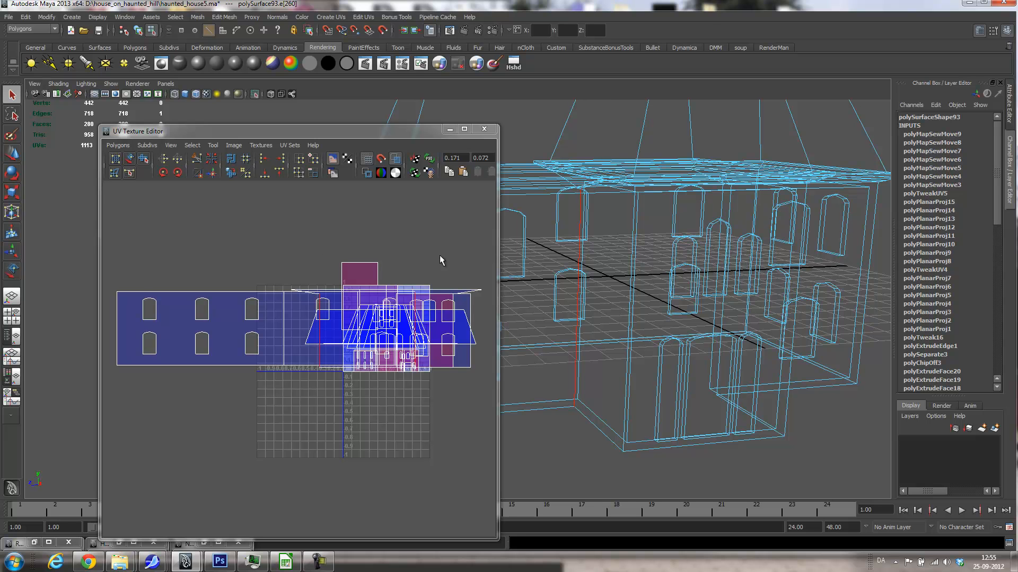
left_click(212, 173)
scroll(288, 297, "down", 4)
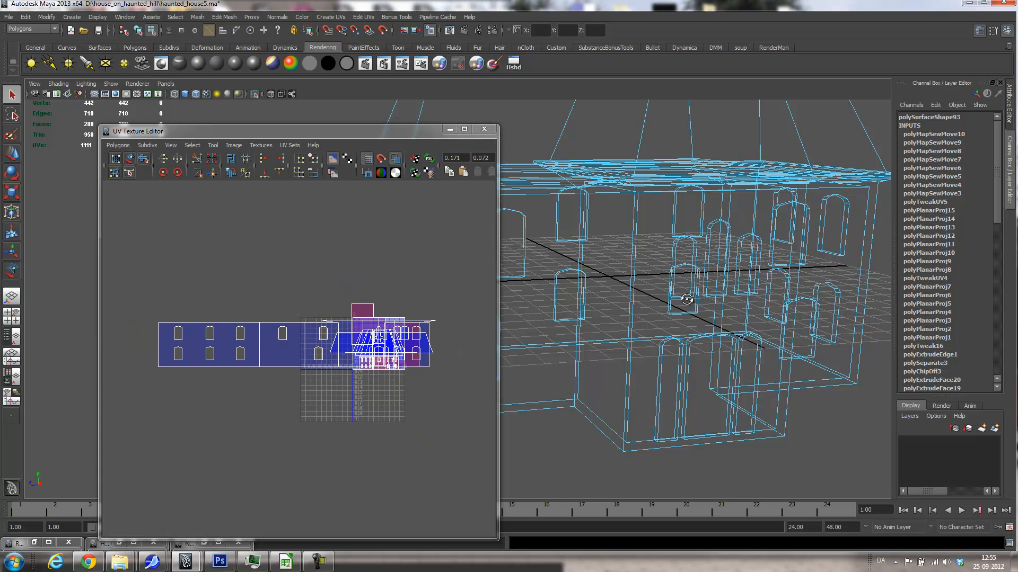
- Show the walls textured in object mode and turn off their isolation so the whole house is displayed
key("6")
right_click_drag(602, 268, 672, 253)
left_click(110, 83)
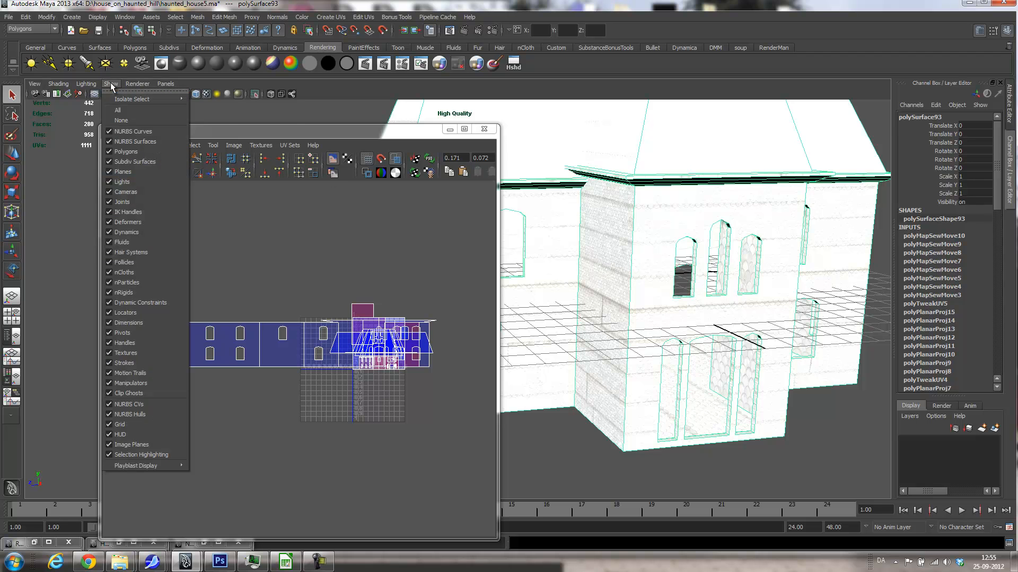
mouse_move(178, 97)
left_click(218, 105)
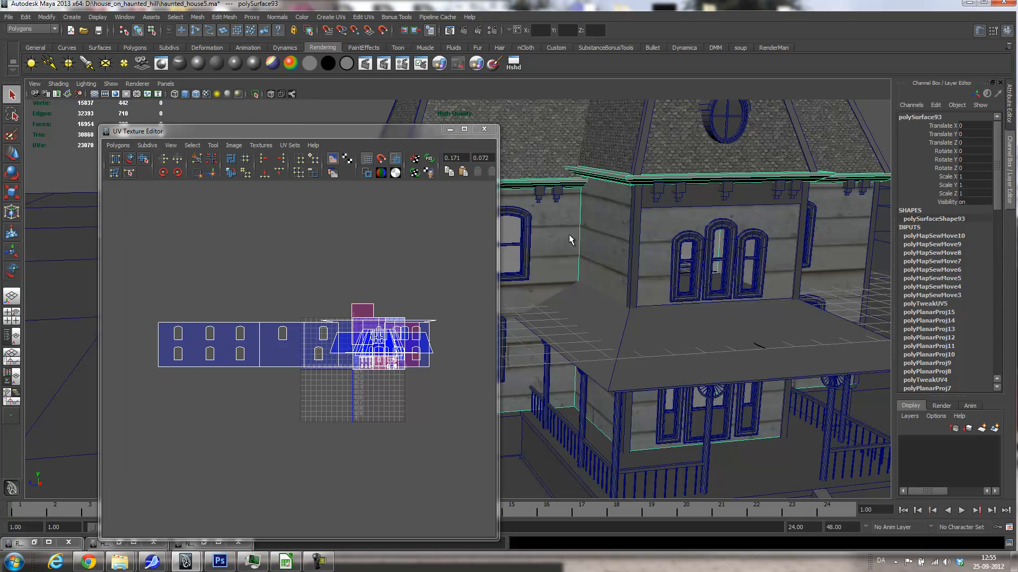
- Examine the plank texture around the house's wall corners and close the UV Texture Editor
left_click_drag(368, 131, 175, 126)
left_click_drag(525, 215, 574, 243, "alt")
middle_click_drag(574, 244, 573, 246, "alt")
left_click_drag(573, 247, 636, 260, "alt")
left_click_drag(456, 270, 516, 332, "alt")
middle_click_drag(516, 332, 671, 320, "alt")
mouse_move(671, 319)
left_mouse_down("alt")
mouse_move(743, 327)
mouse_move(757, 281)
mouse_move(674, 314)
left_mouse_up("alt")
left_click_drag(450, 270, 638, 290, "alt")
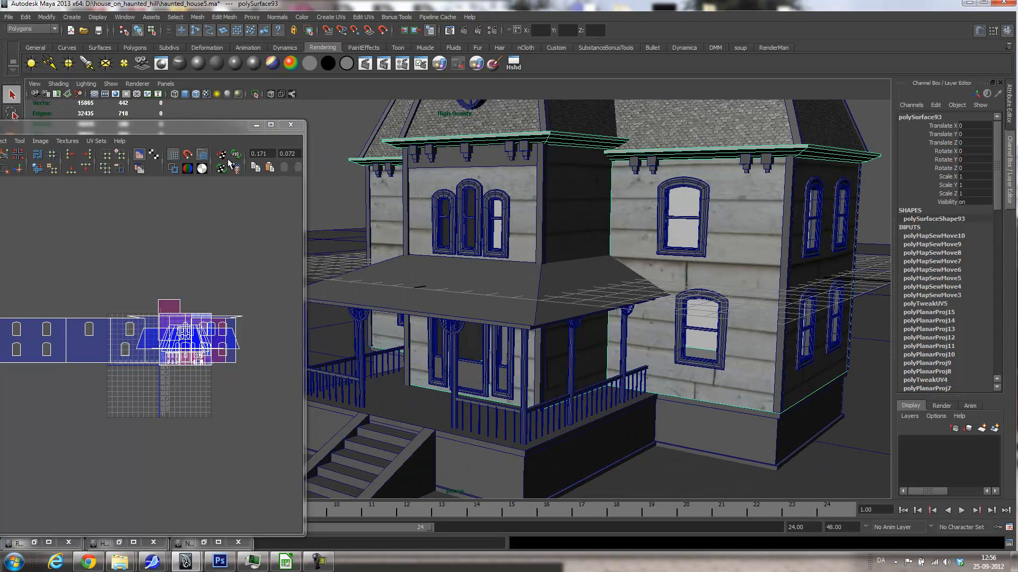
left_click(291, 125)
left_click_drag(612, 222, 537, 237, "alt")
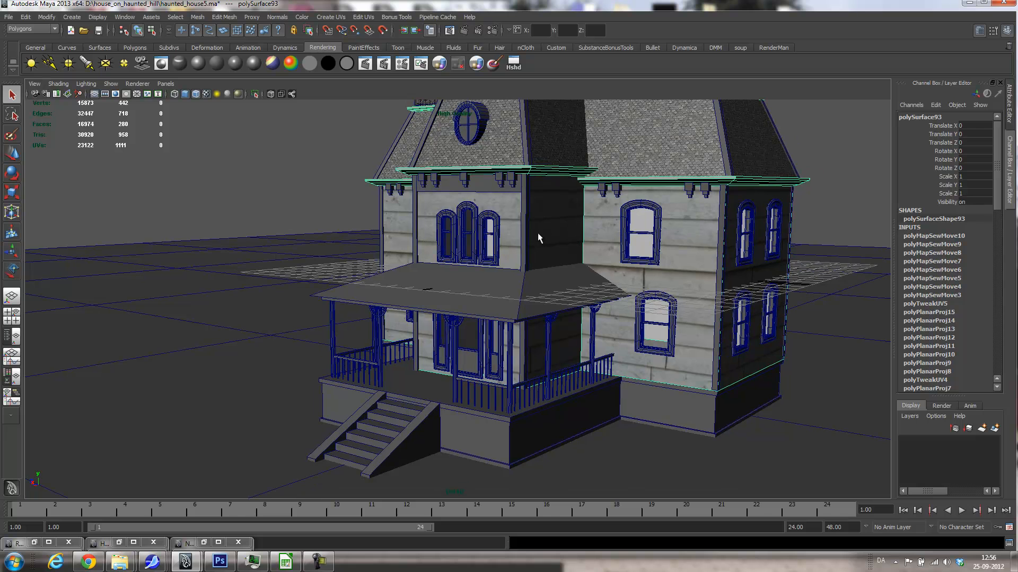
- Graph the blinn6 plank material's network in the Hypershade and set its 2D texture placement to repeat 6 in U and V
left_click(124, 17)
mouse_move(142, 46)
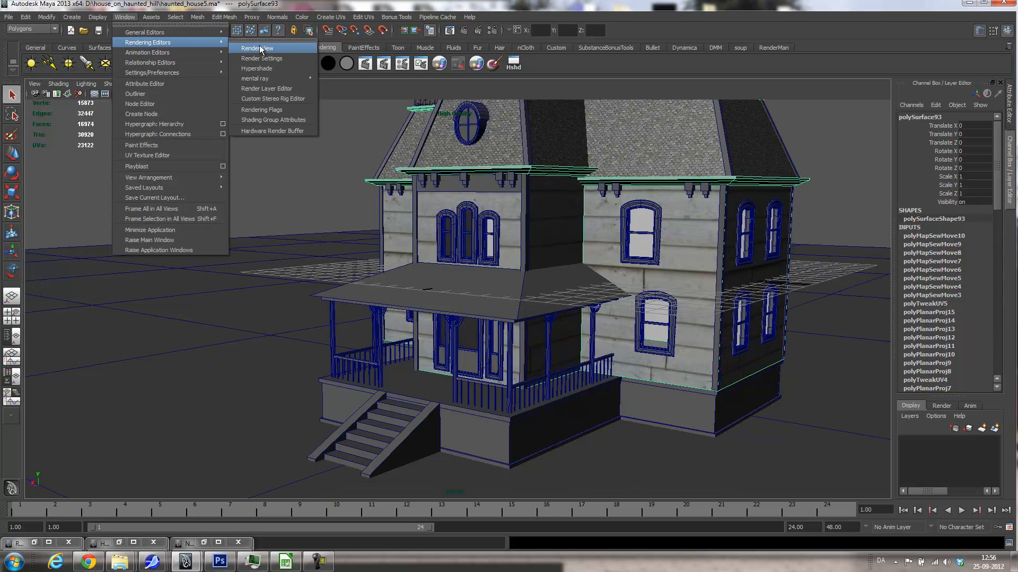
left_click(270, 65)
left_click(293, 264)
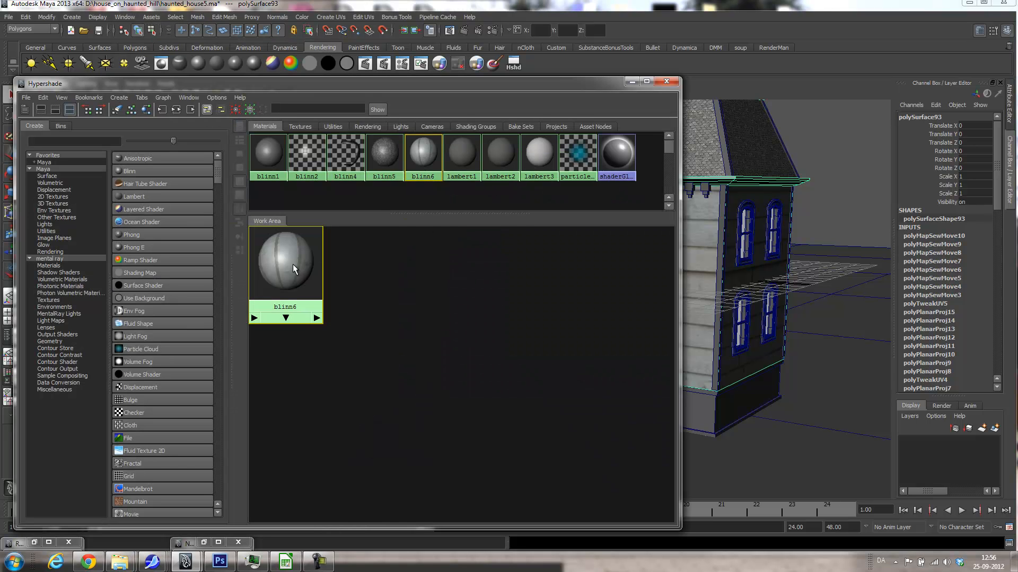
left_click(176, 109)
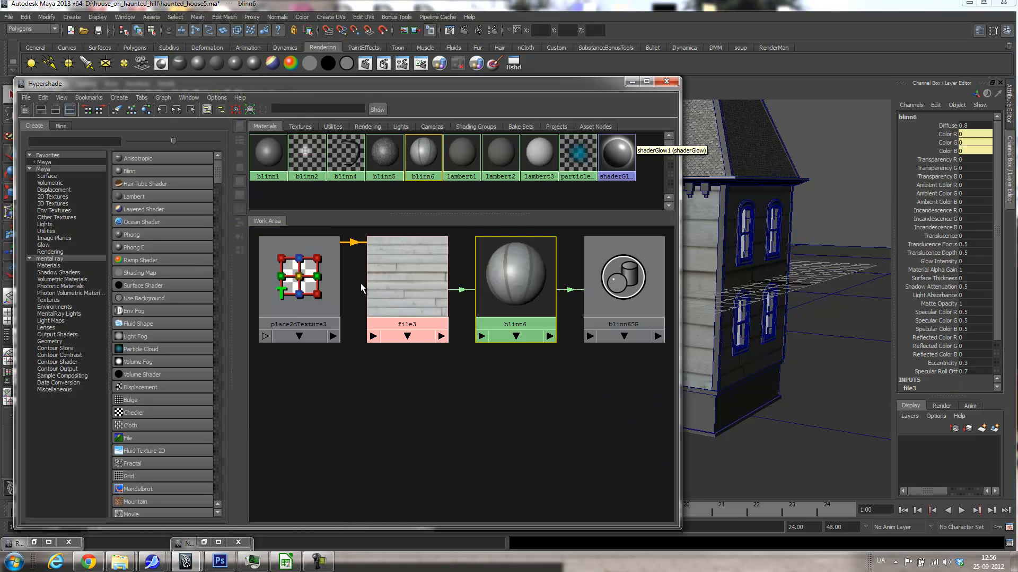
left_click(299, 281)
left_click(631, 81)
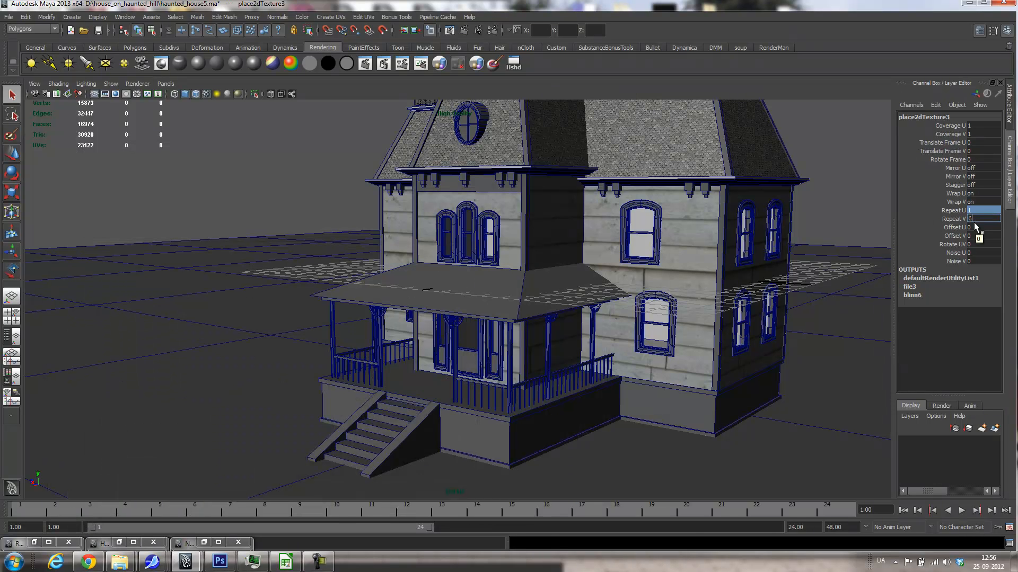
key("Return")
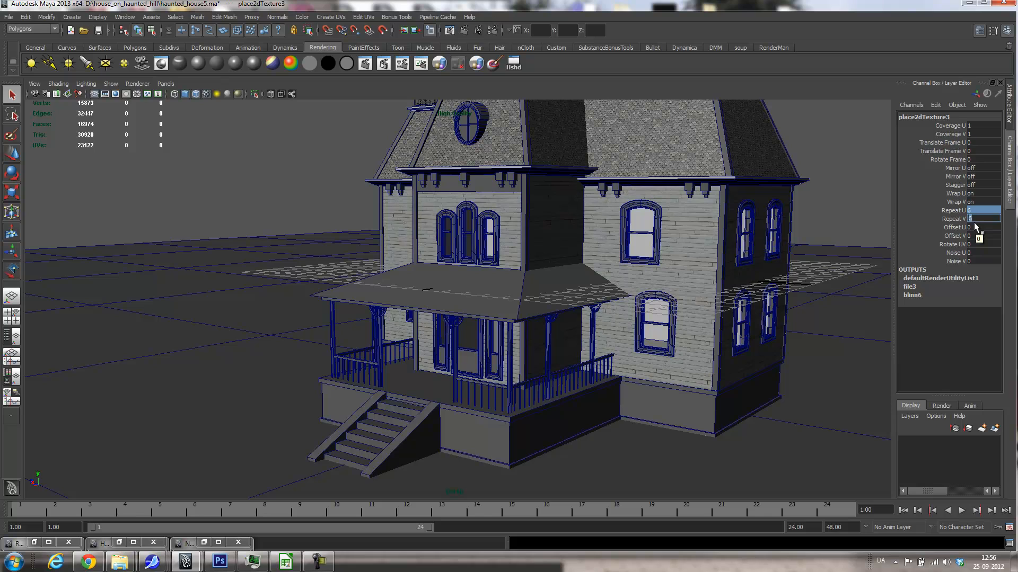
- Set the plank texture's Repeat U and Repeat V to 8 and check the planks on the house
left_click_drag(552, 287, 626, 271, "alt")
right_click_drag(626, 271, 733, 286, "alt")
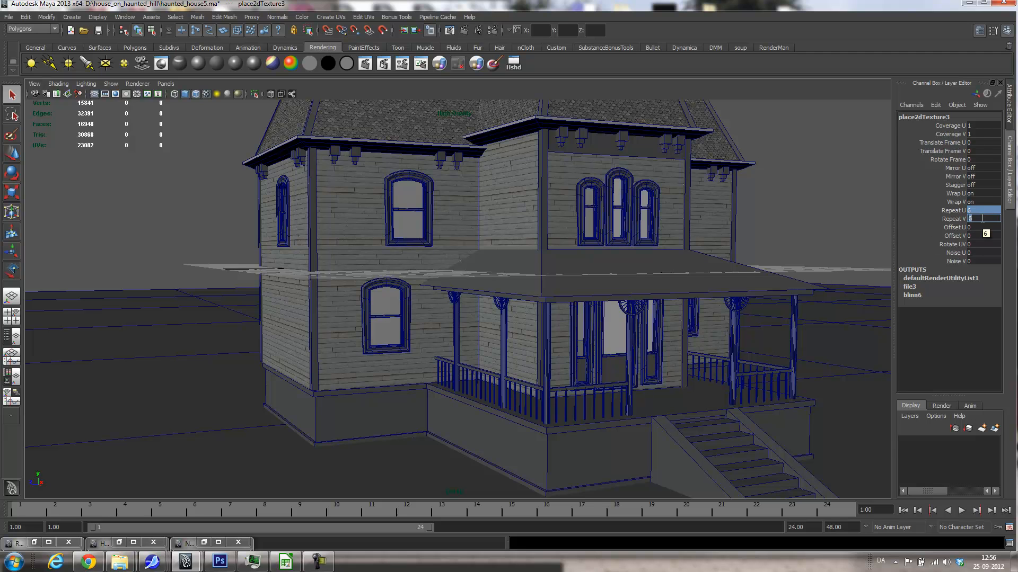
key("Return")
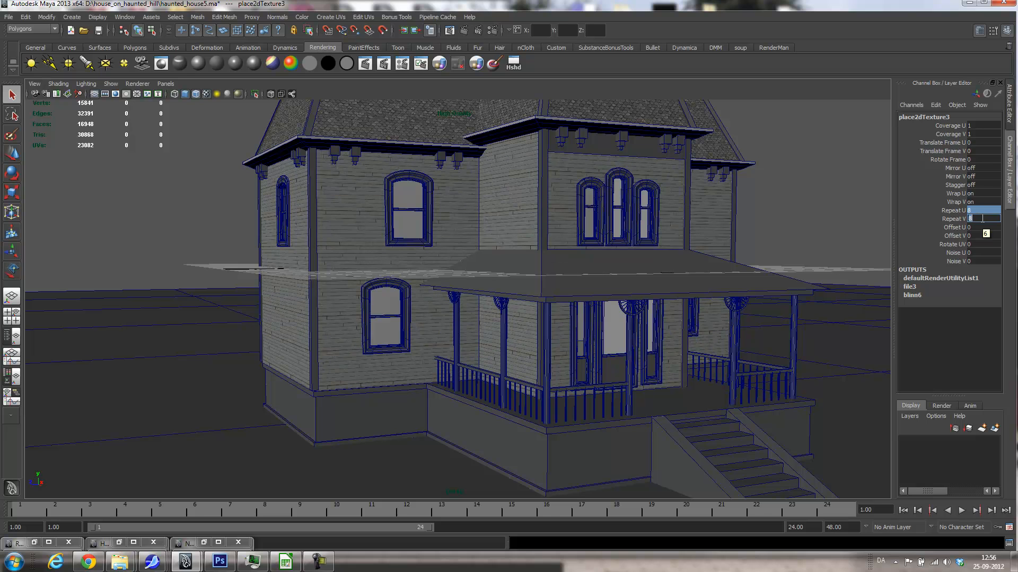
left_click_drag(809, 261, 642, 274, "alt")
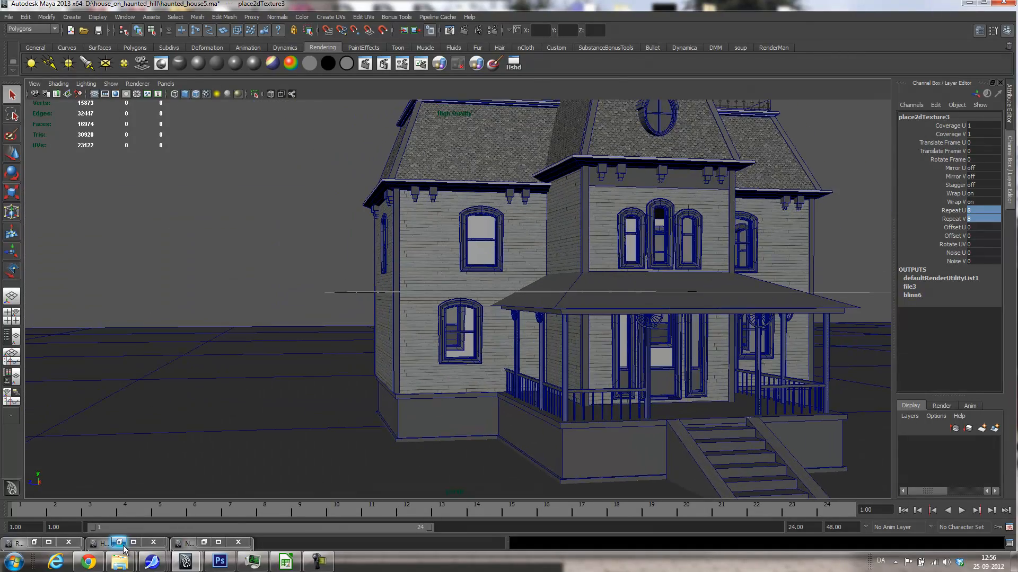
- Connect the plank texture file3 to blinn6's bump mapping and set the bump depth to 0.2
left_click(120, 543)
left_click_drag(526, 85, 562, 143)
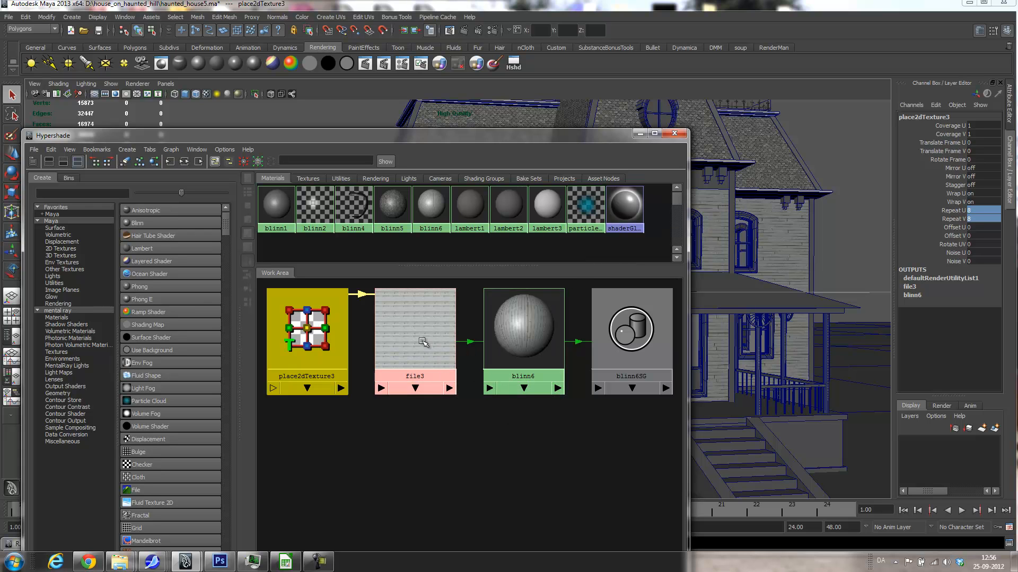
left_click(517, 314)
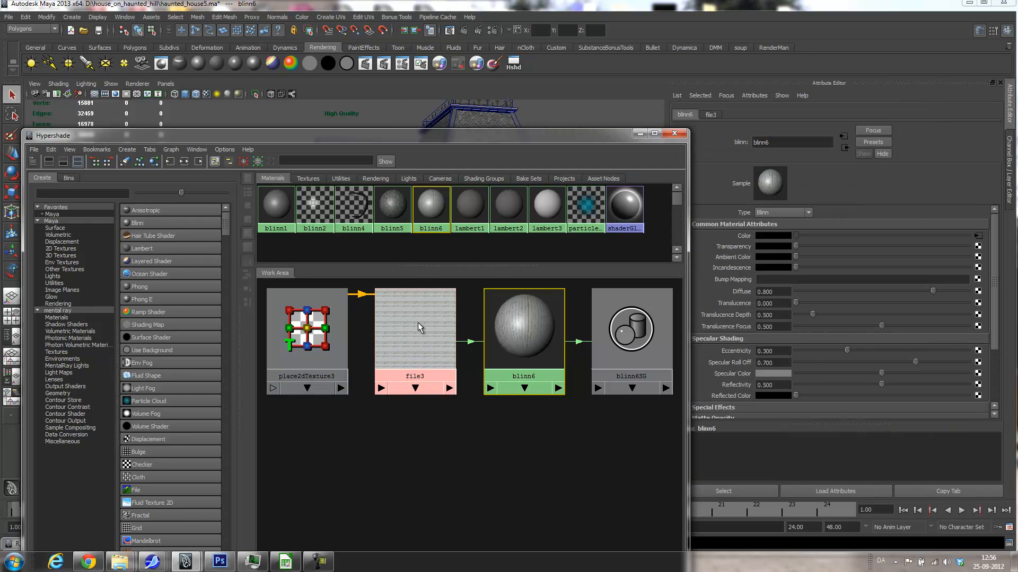
left_click_drag(384, 140, 296, 77)
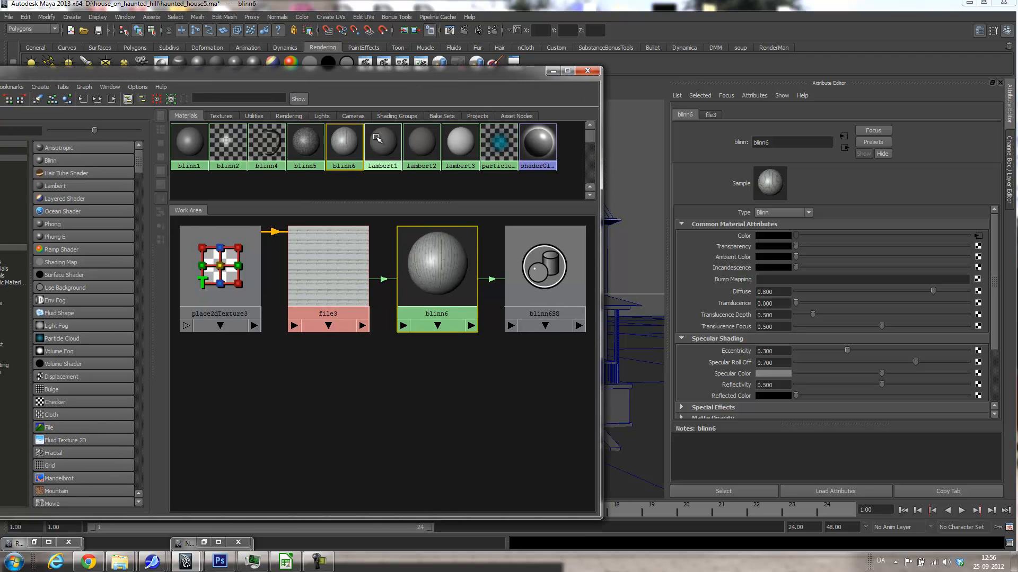
scroll(475, 262, "up", 3)
middle_click_drag(451, 256, 450, 352, "alt")
middle_click_drag(318, 341, 735, 281)
left_click_drag(329, 340, 318, 208)
left_click(783, 235)
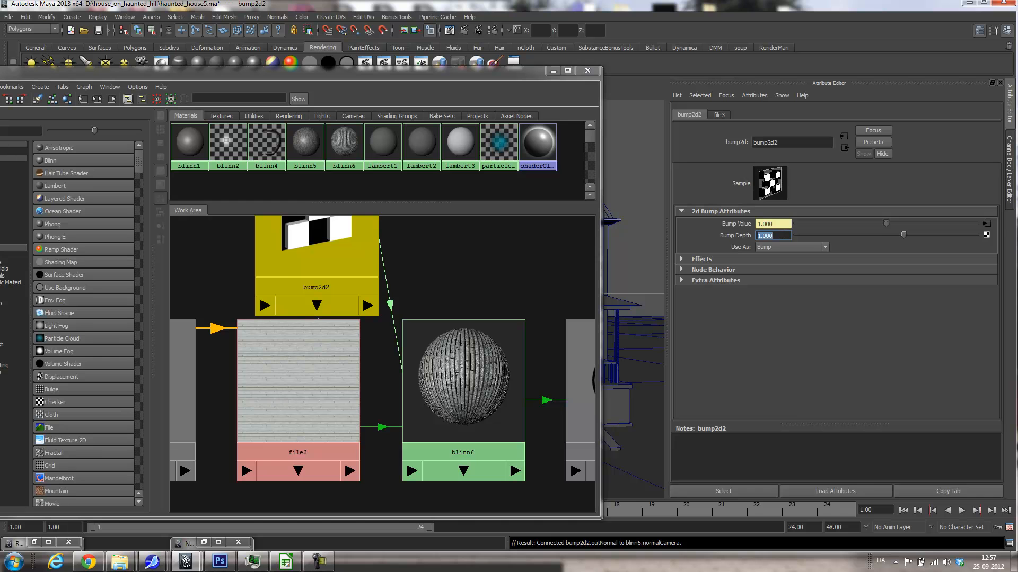
key("Return")
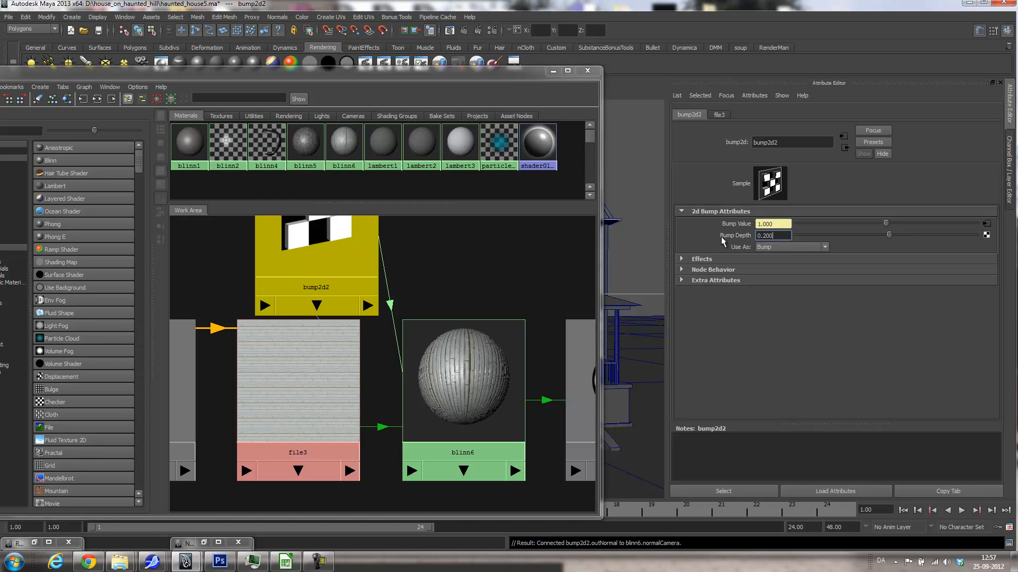
- Set blinn6's reflectivity to 0, eccentricity to about 0.176 and specular roll off to about 0.7, and darken its specular color
left_click(447, 372)
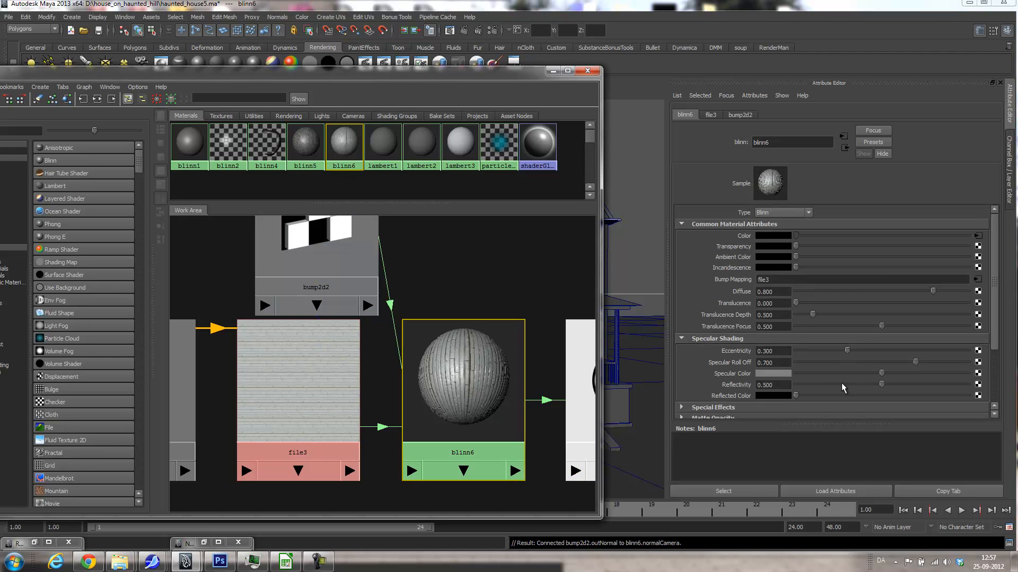
left_click_drag(841, 384, 756, 380)
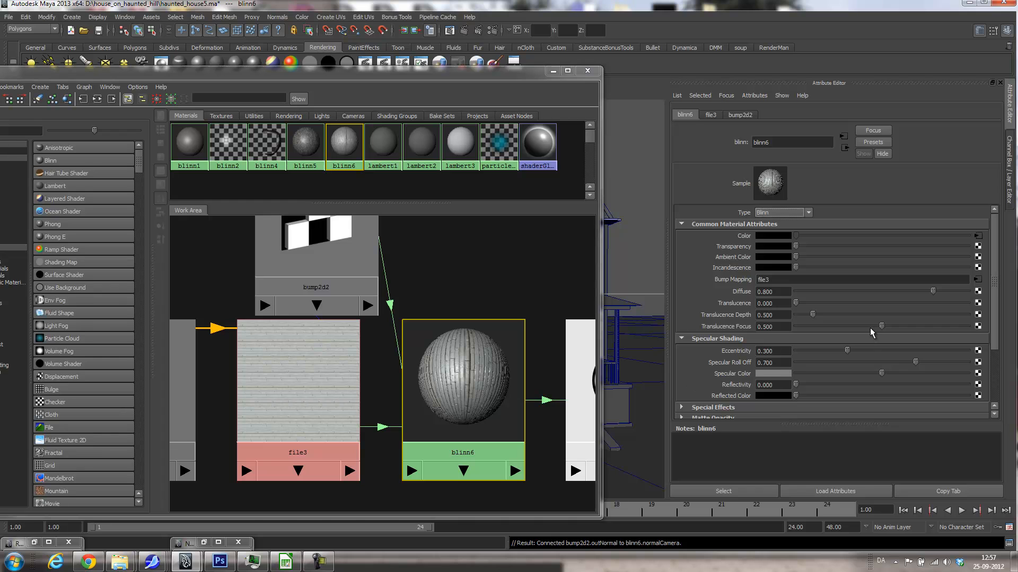
left_click_drag(866, 354, 826, 353)
left_click_drag(915, 363, 871, 372)
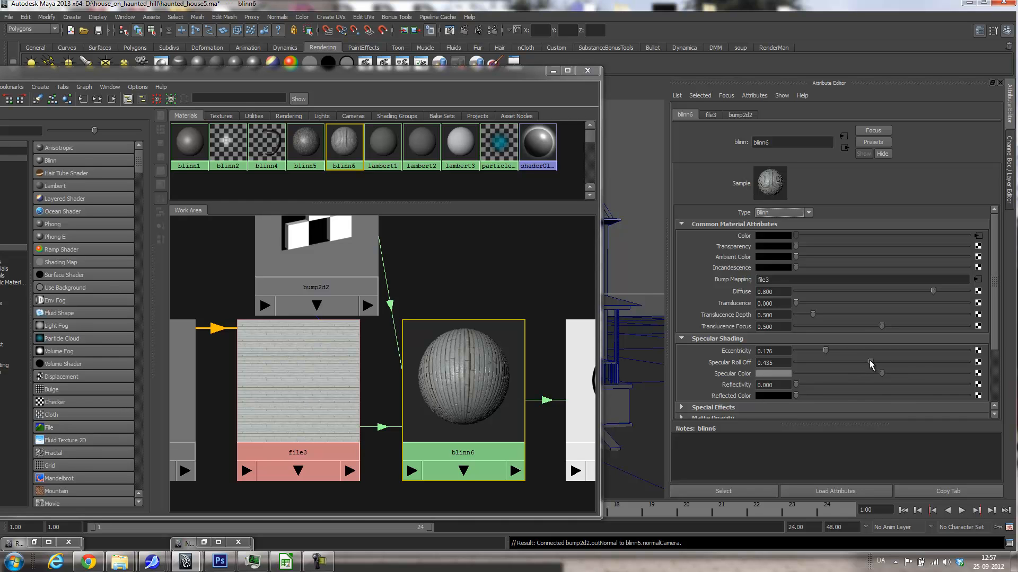
left_click_drag(882, 373, 853, 373)
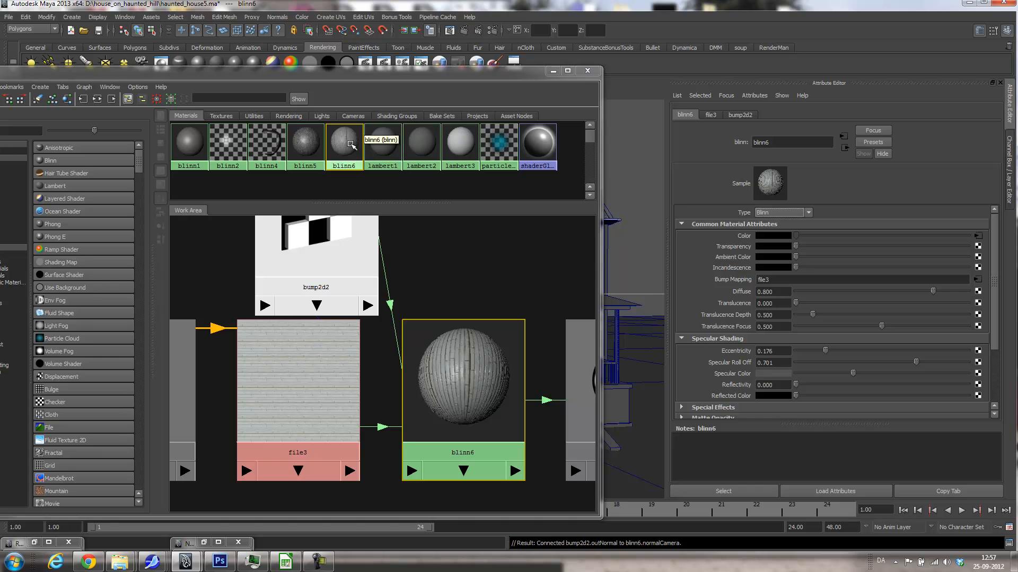
- Graph the blinn5 slate material, connect its file2 texture to bump mapping and set the bump depth to 0.2
left_click(305, 144)
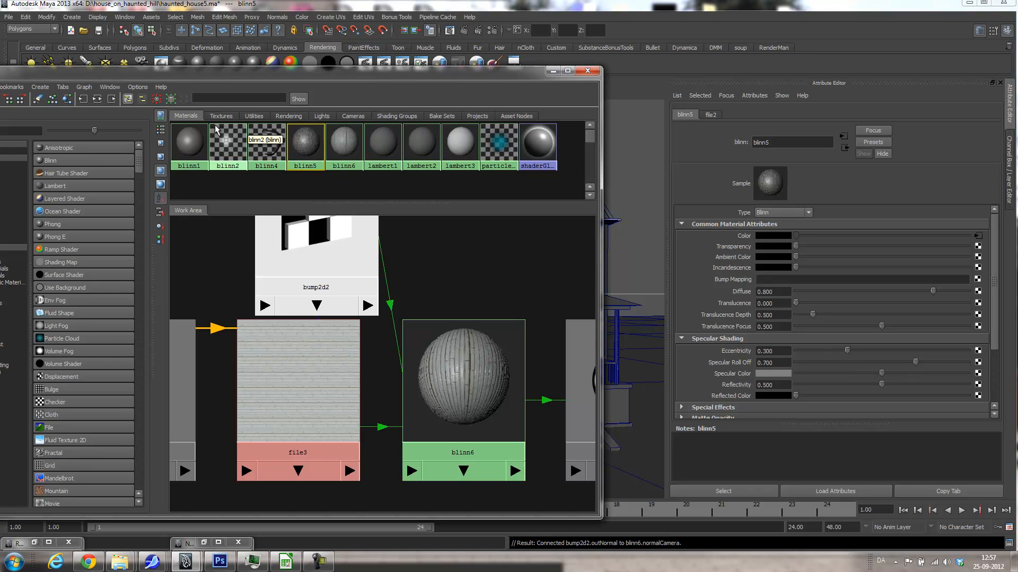
left_click(99, 99)
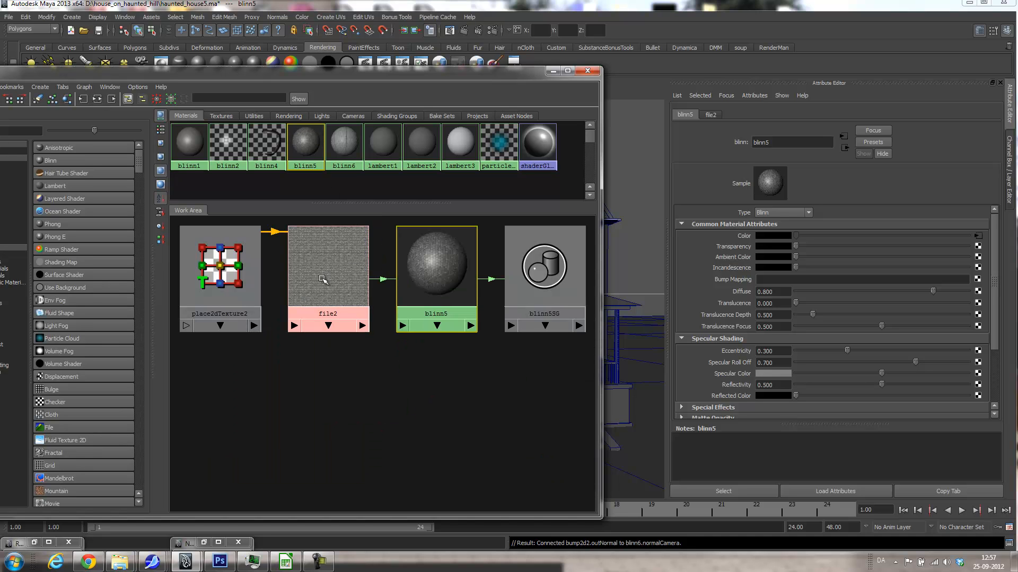
middle_click_drag(733, 301, 737, 279)
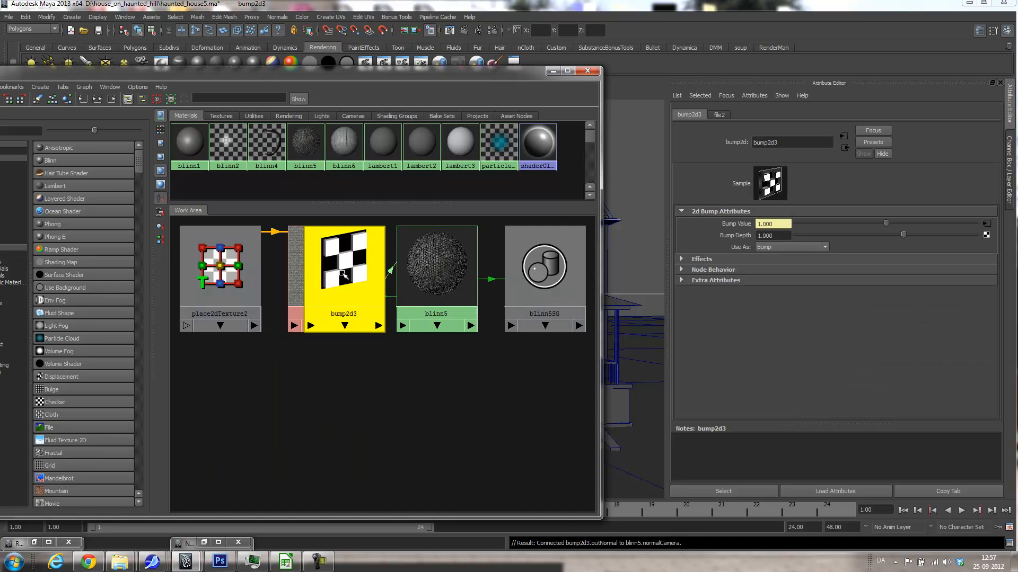
left_click(785, 235)
type("0.2")
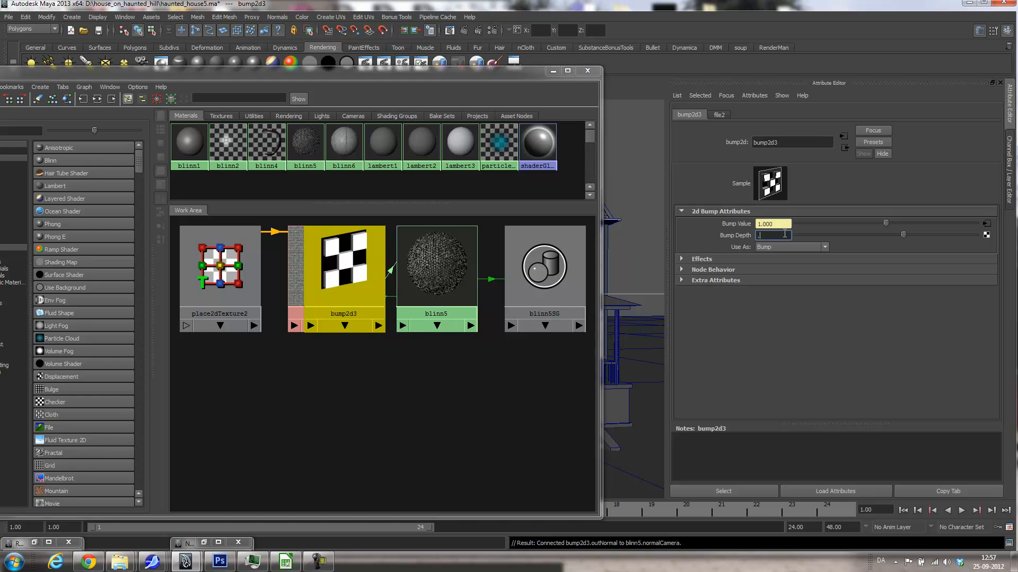
key("Return")
- Set blinn5's reflectivity to 0 and darken its specular color, closing the Hypershade when done
left_click(450, 265)
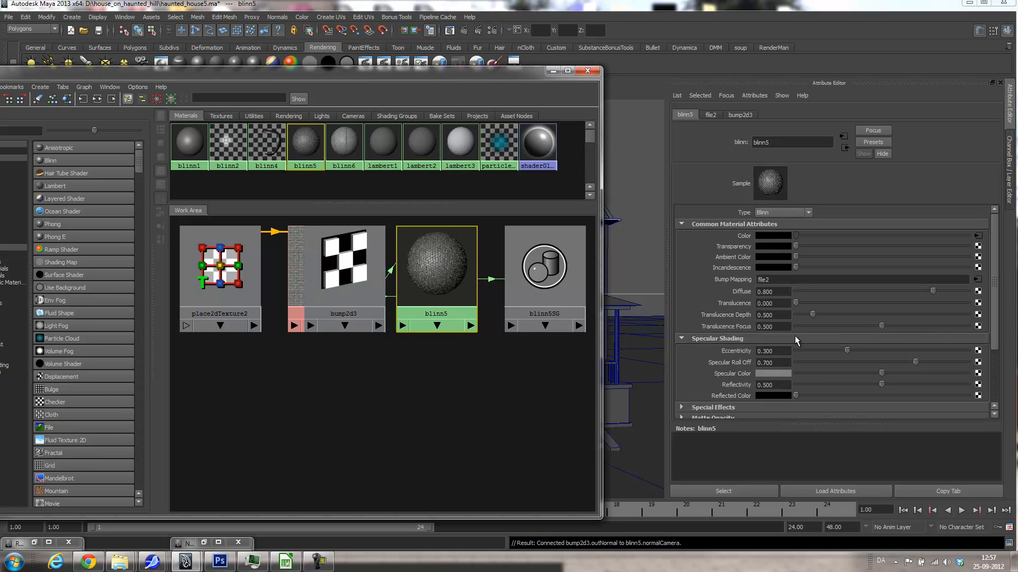
left_click_drag(827, 384, 698, 385)
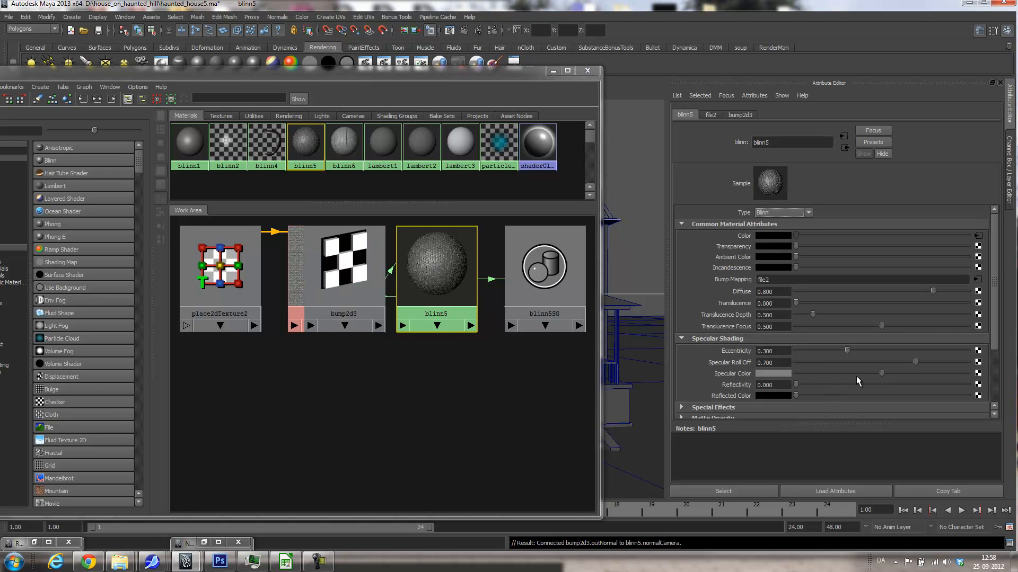
left_click_drag(863, 377, 847, 376)
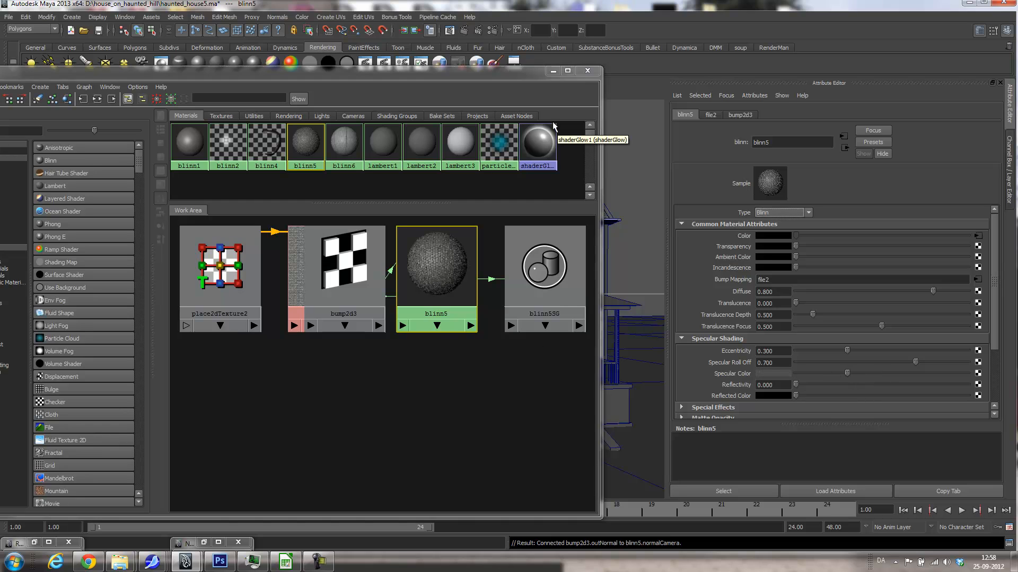
left_click(587, 72)
- Select the three sloped faces of the porch roof and assign the existing slate material to them
left_click_drag(512, 358, 439, 295, "alt")
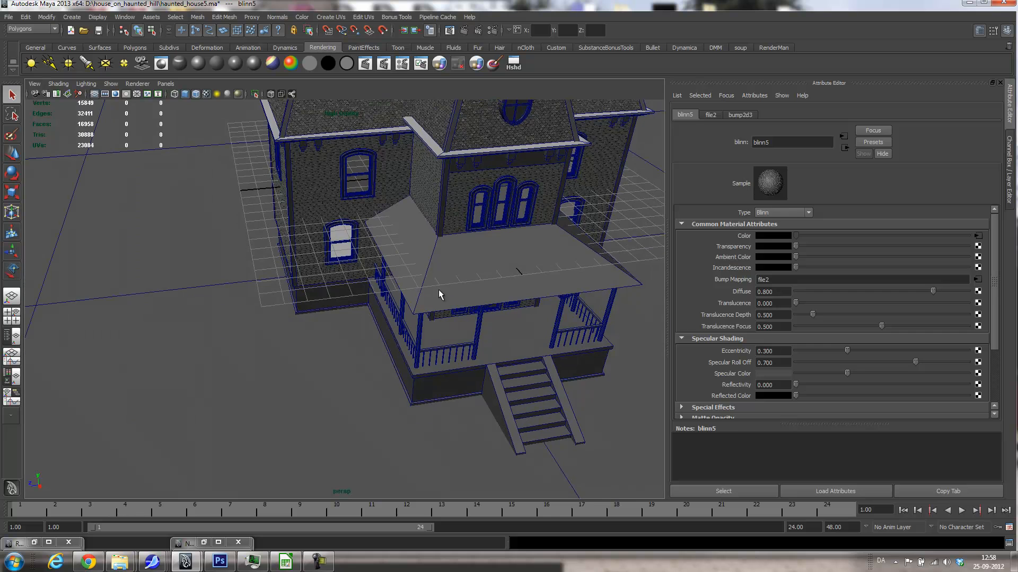
left_click(392, 242)
right_click_drag(405, 240, 406, 265)
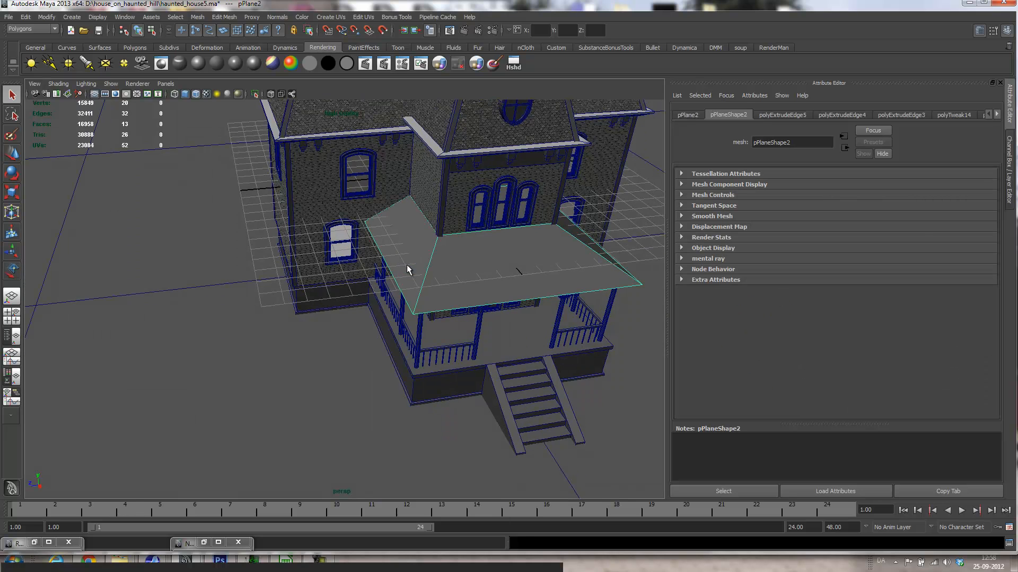
left_click(408, 256)
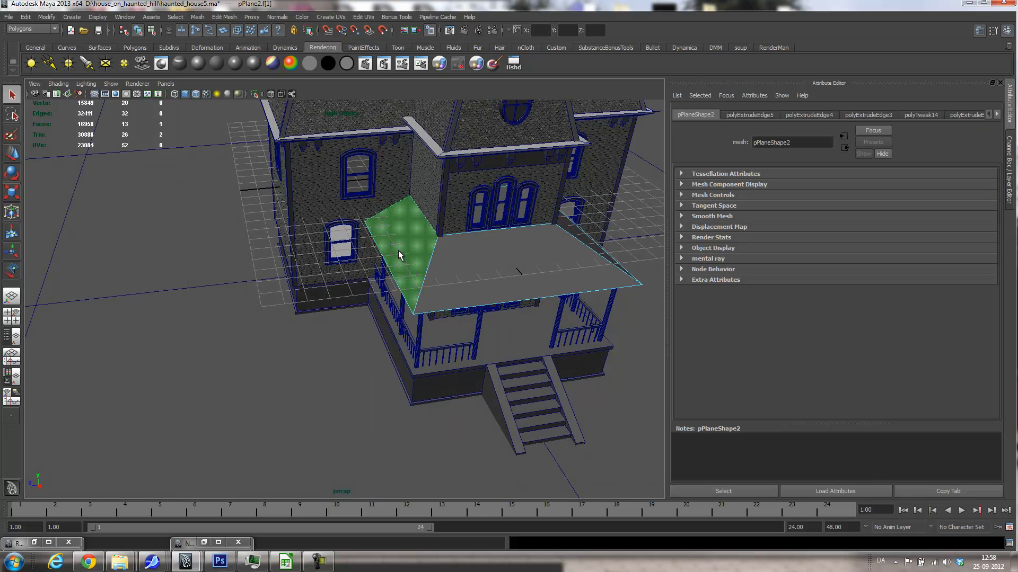
left_click(563, 267, "shift")
left_click_drag(565, 270, 567, 285, "alt")
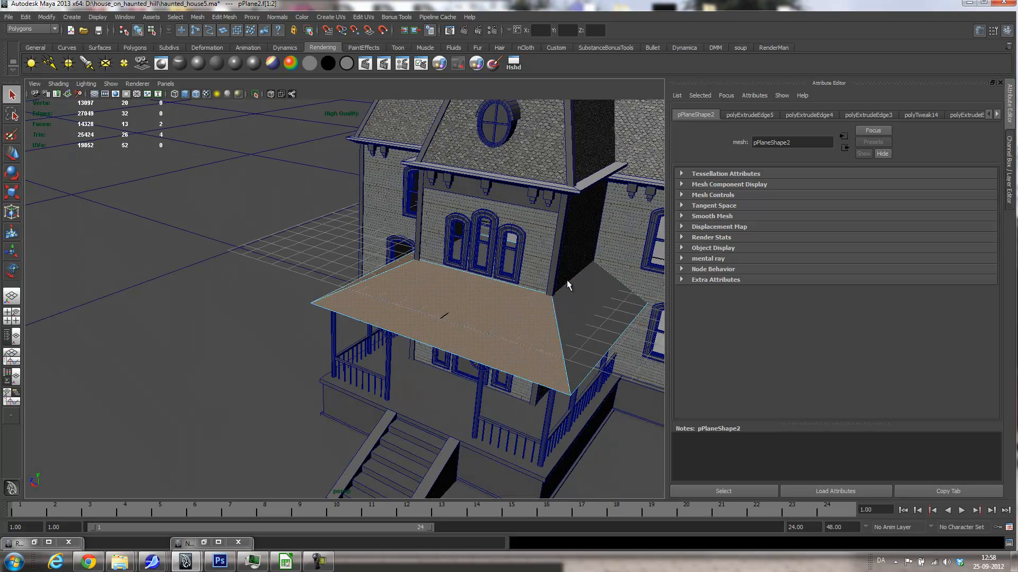
left_click(601, 313, "shift")
right_click_drag(454, 314, 532, 508)
left_click_drag(426, 341, 459, 375, "alt")
right_click_drag(459, 375, 608, 348, "alt")
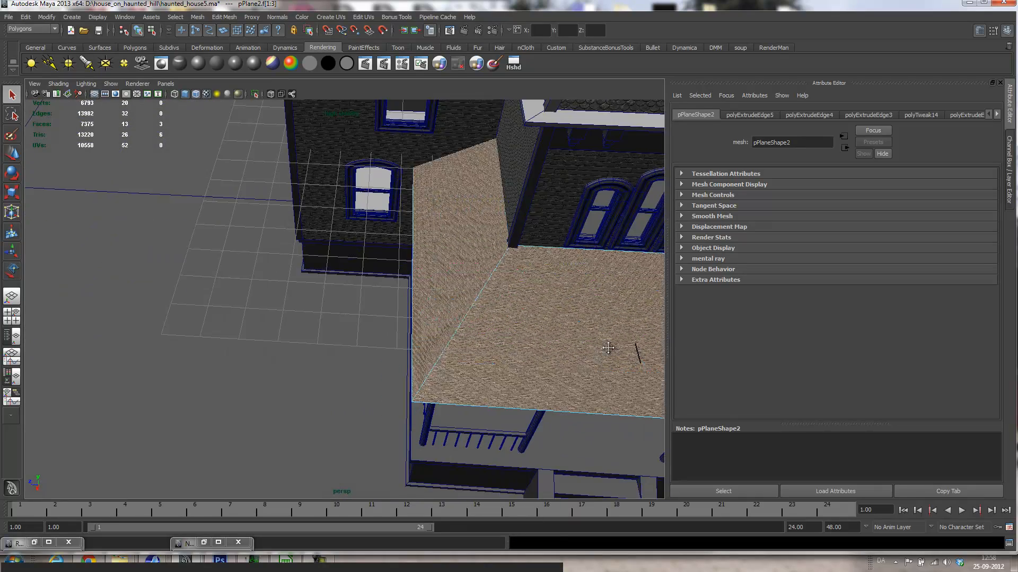
middle_click_drag(608, 348, 418, 321, "alt")
right_click_drag(413, 341, 445, 346, "alt")
left_click(129, 415)
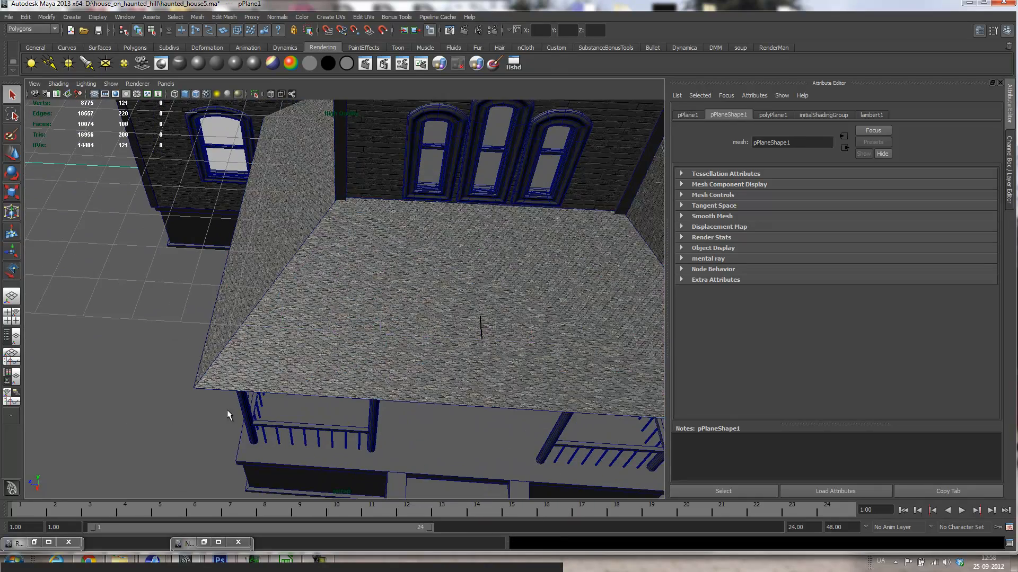
- Apply separate best-plane planar UV mappings to the porch roof's three sloped faces
left_click_drag(228, 411, 305, 388, "alt")
left_click(298, 251)
right_click_drag(320, 244, 319, 275)
left_click(307, 242)
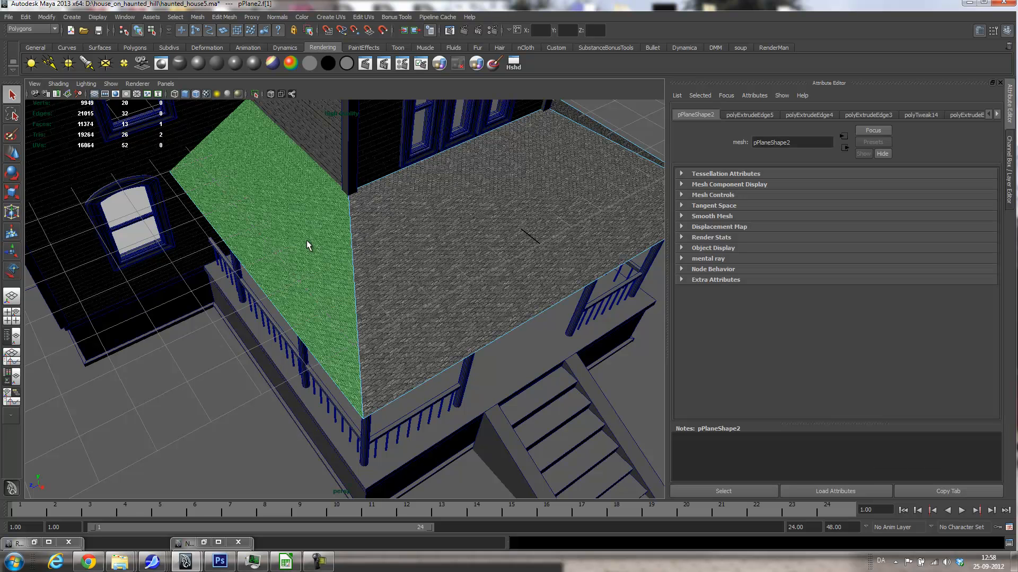
left_click(335, 17)
left_click(430, 32)
left_click(202, 270)
left_click(182, 266)
left_click_drag(329, 264, 608, 365, "alt")
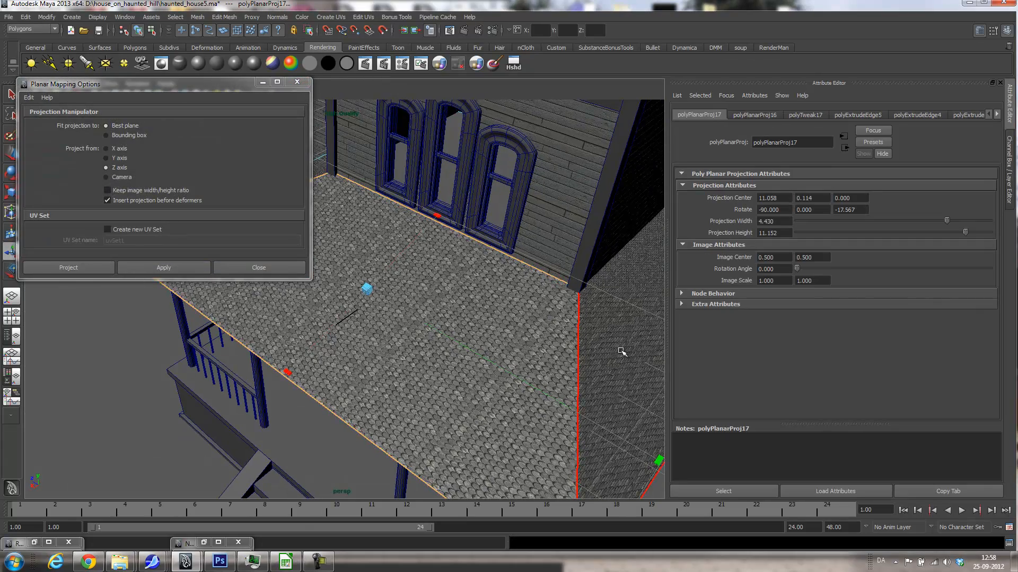
left_click(622, 352, "shift")
left_click(192, 263)
left_click_drag(318, 286, 384, 266, "alt")
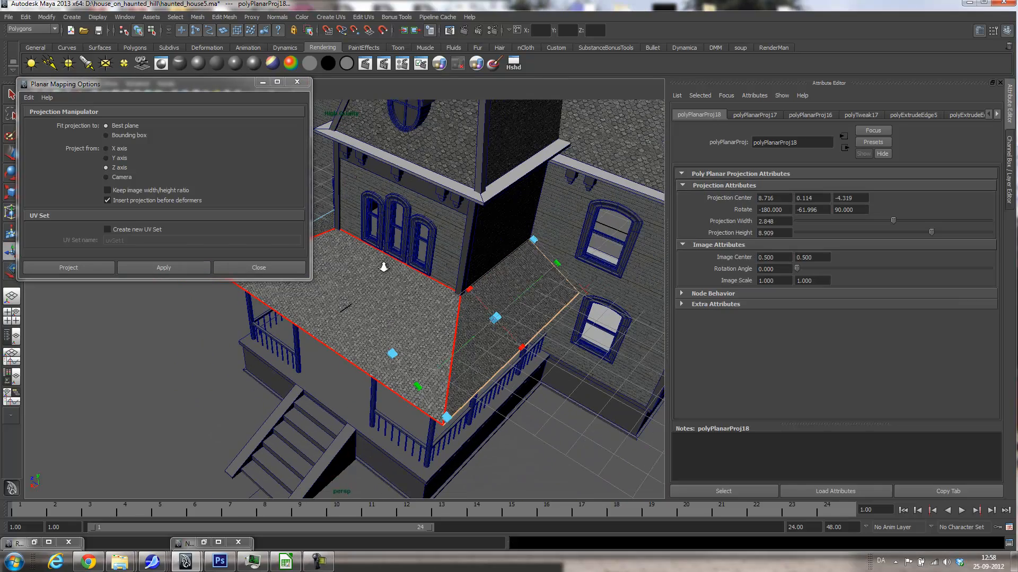
- Set the projection width and height of polyPlanarProj18 and polyPlanarProj17 to 10 on the porch roof
right_click_drag(373, 284, 344, 294)
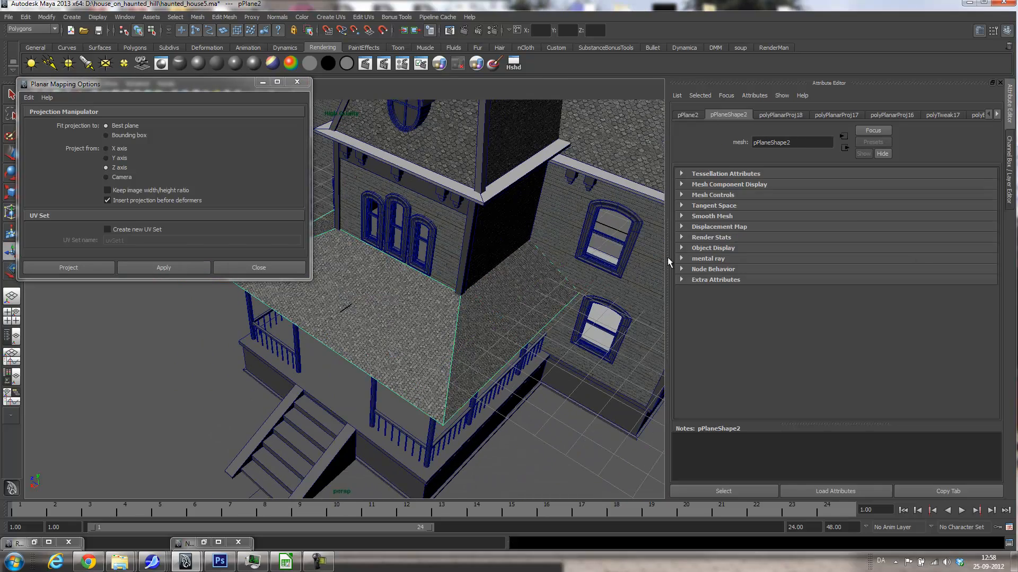
left_click(1010, 156)
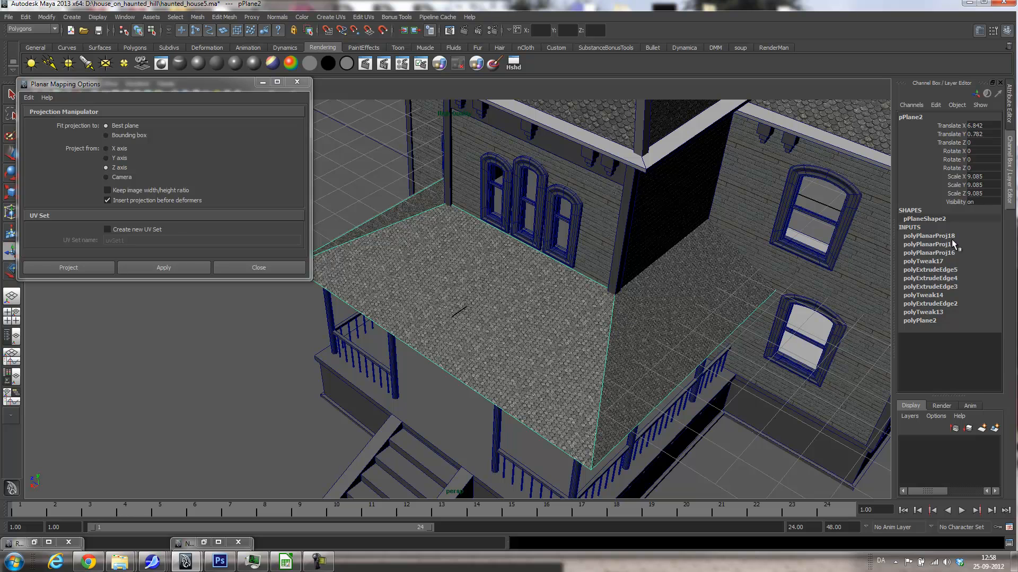
left_click(951, 238)
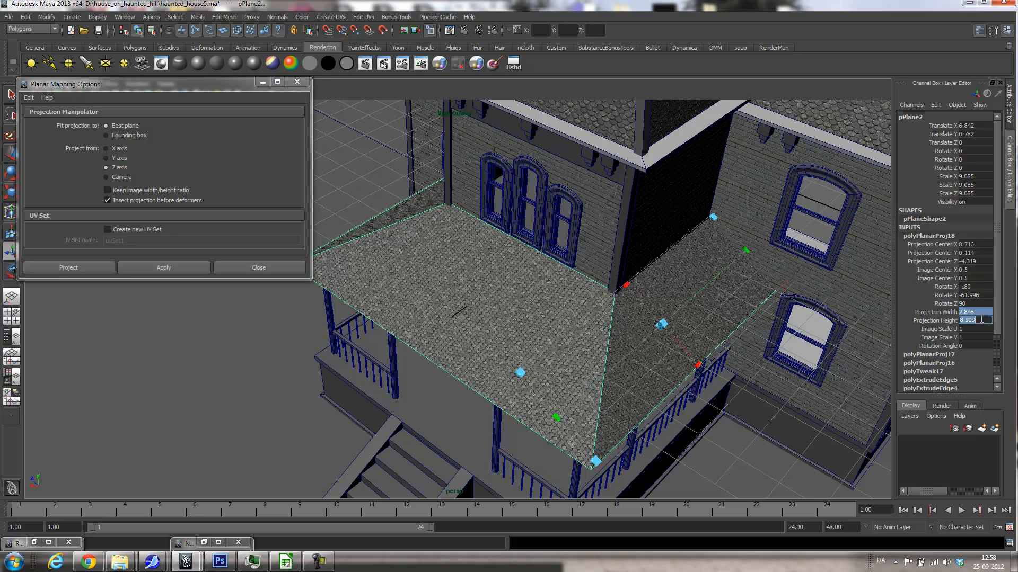
type("10")
key("Return")
left_click(948, 355)
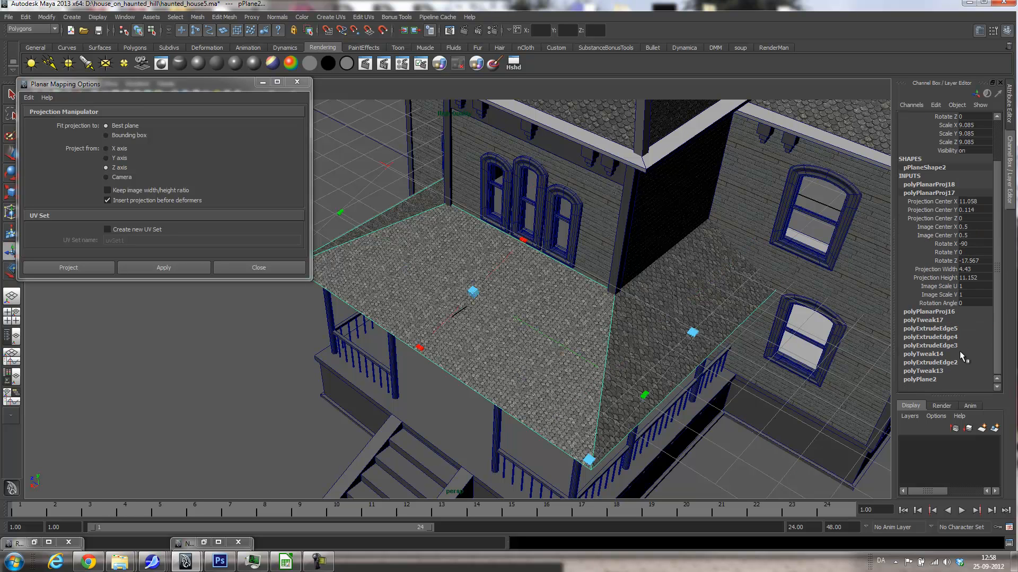
left_click_drag(979, 270, 979, 278)
type("10")
key("Return")
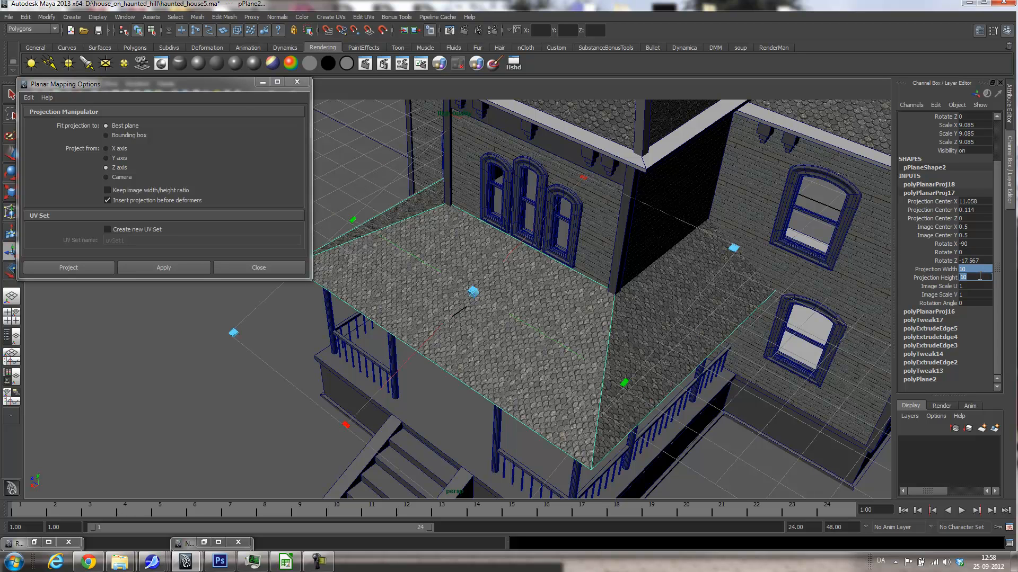
- Set polyPlanarProj16's projection width and height to 10 and close the planar mapping options
left_click(945, 312)
left_click(974, 277)
left_click(977, 287)
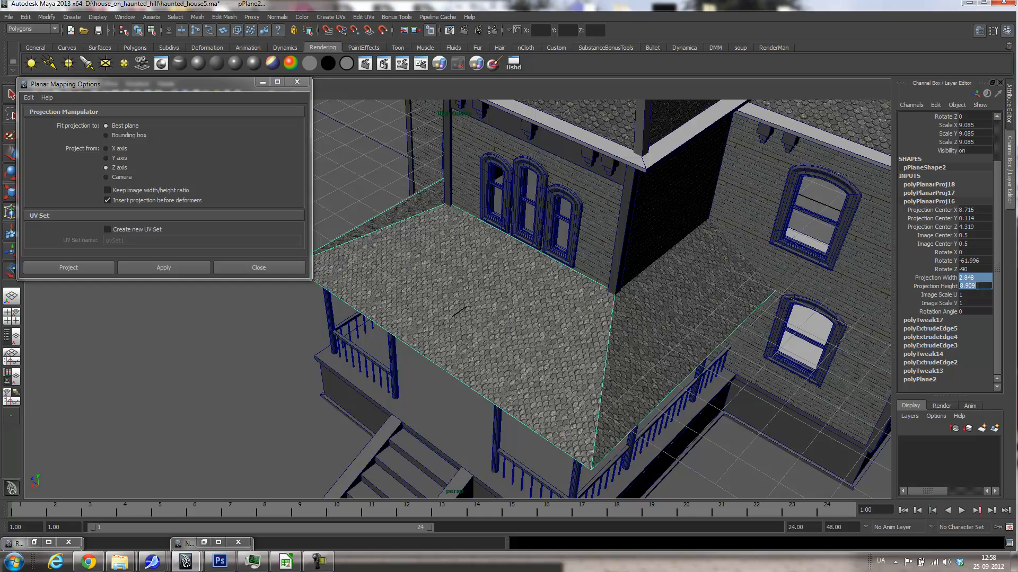
type("10")
key("Return")
left_click_drag(446, 366, 468, 310, "alt")
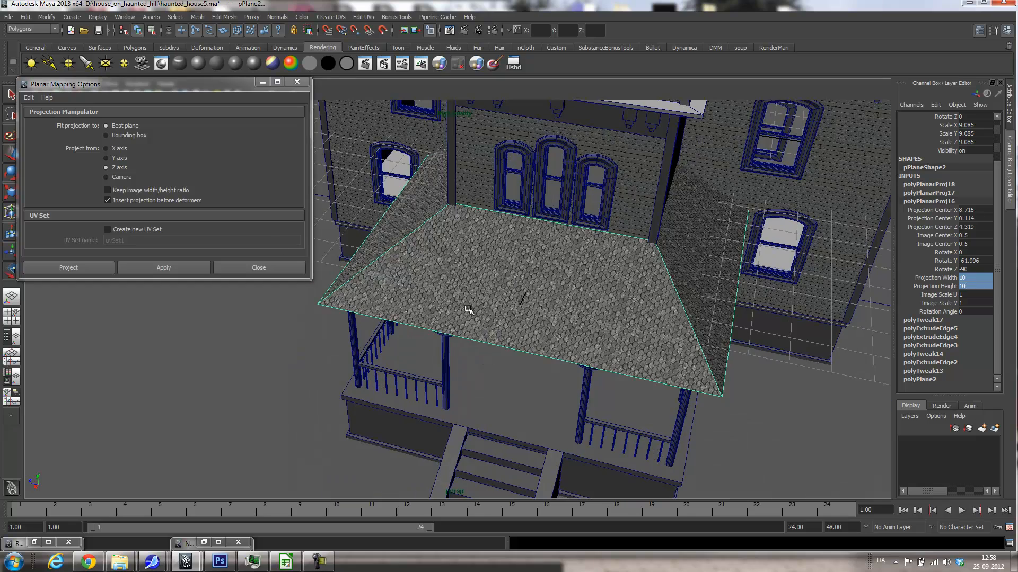
left_click(297, 82)
- Select the porch roof's first side face and rotate its UVs 90° counterclockwise in the UV Texture Editor
left_click_drag(558, 298, 410, 249, "alt")
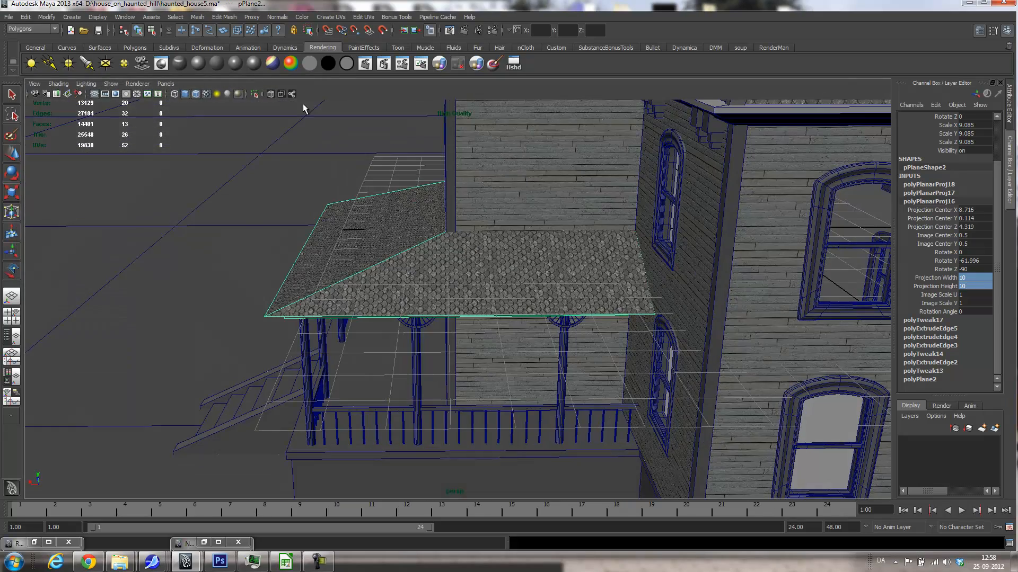
left_click(363, 17)
left_click(396, 229)
right_click_drag(466, 323, 506, 300)
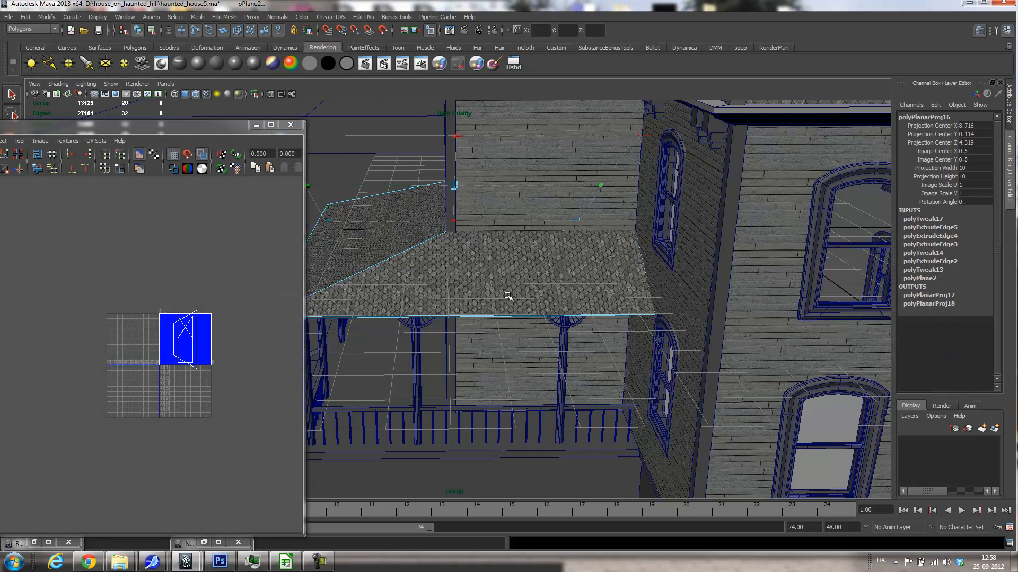
left_click(507, 297)
left_click_drag(53, 124, 146, 105)
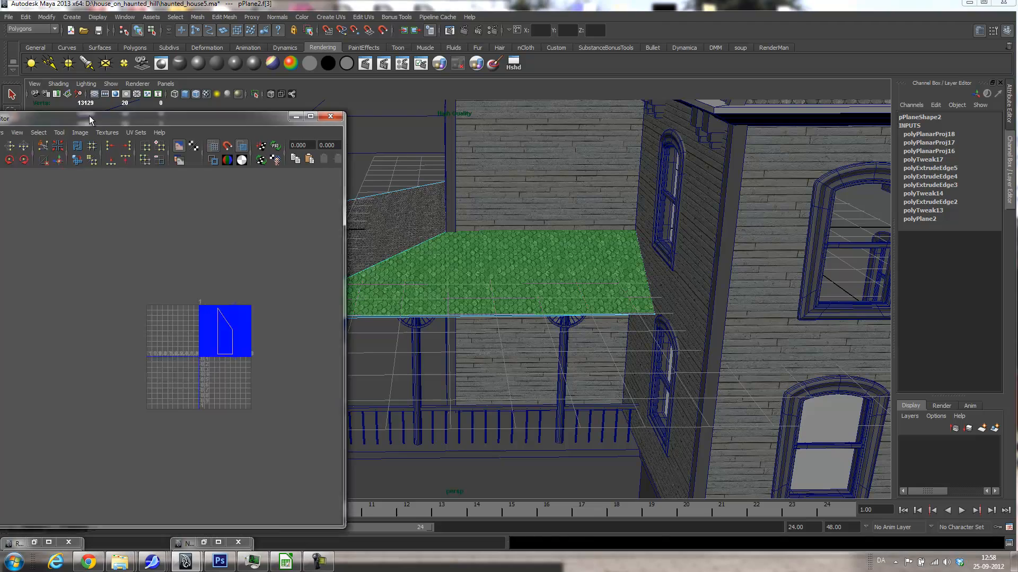
left_click(64, 149)
left_click(64, 148)
- Rotate the UVs of the porch roof's front face and other side face 90° clockwise, closing the UV Texture Editor when done
left_click_drag(474, 246, 554, 334, "alt")
left_click(582, 312)
left_click(78, 149)
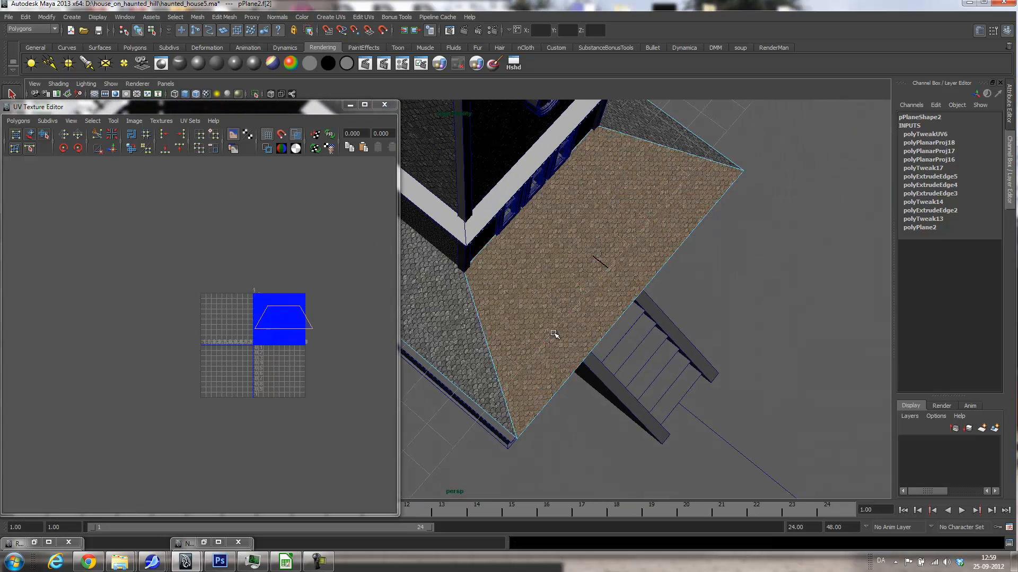
left_click(459, 325)
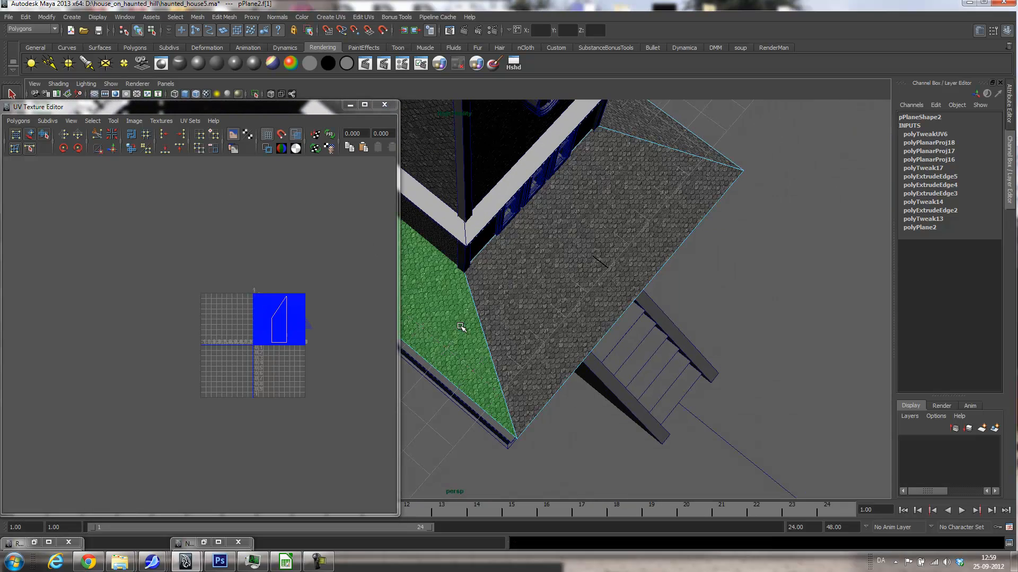
left_click(77, 149)
left_click(78, 149)
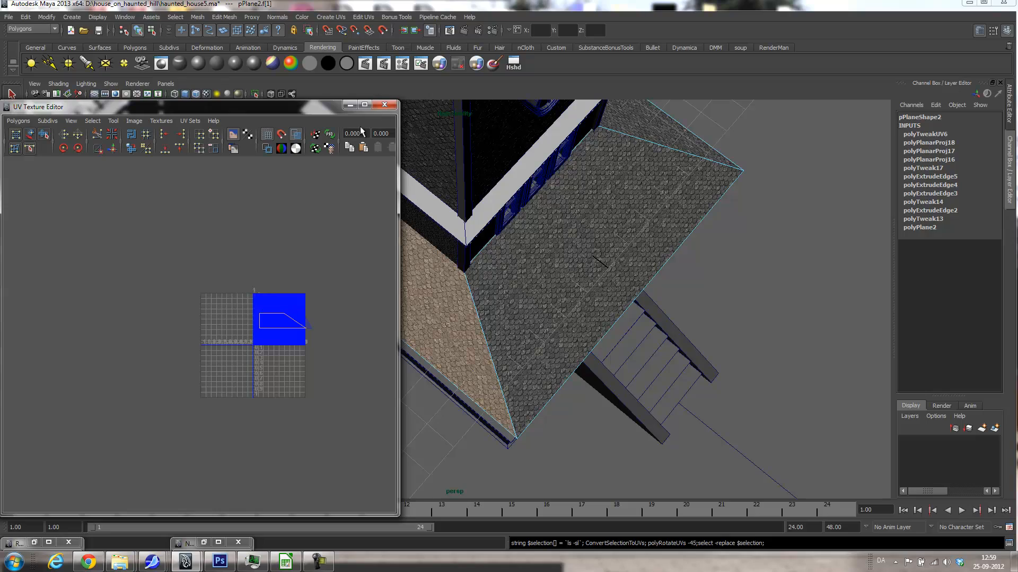
left_click(384, 104)
- Deselect the roof face and examine the slates on the porch roof up close and from around the house
left_click_drag(402, 159, 435, 417, "alt")
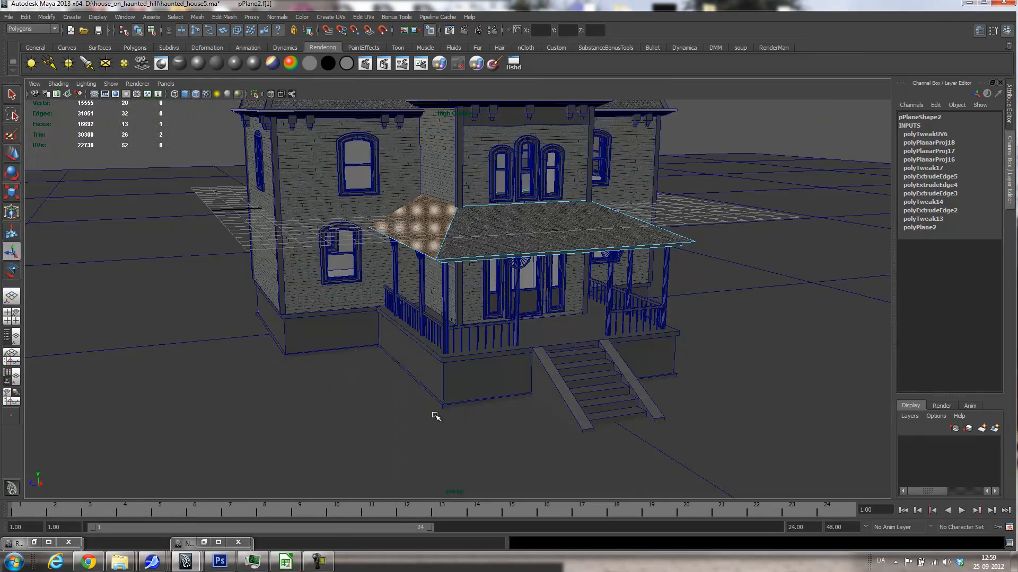
left_click(365, 424)
left_click_drag(365, 424, 543, 288, "alt")
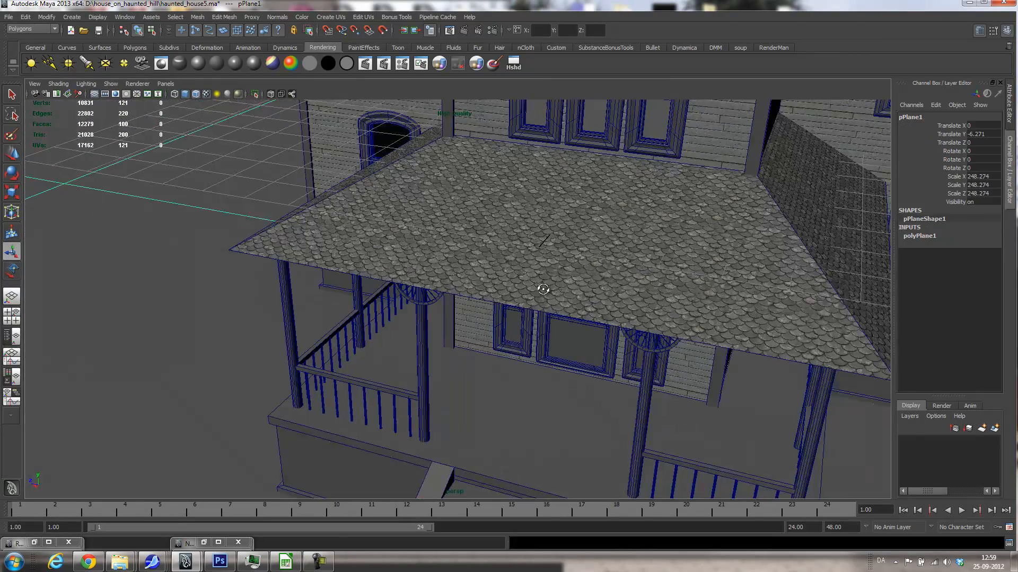
scroll(543, 289, "down", 10)
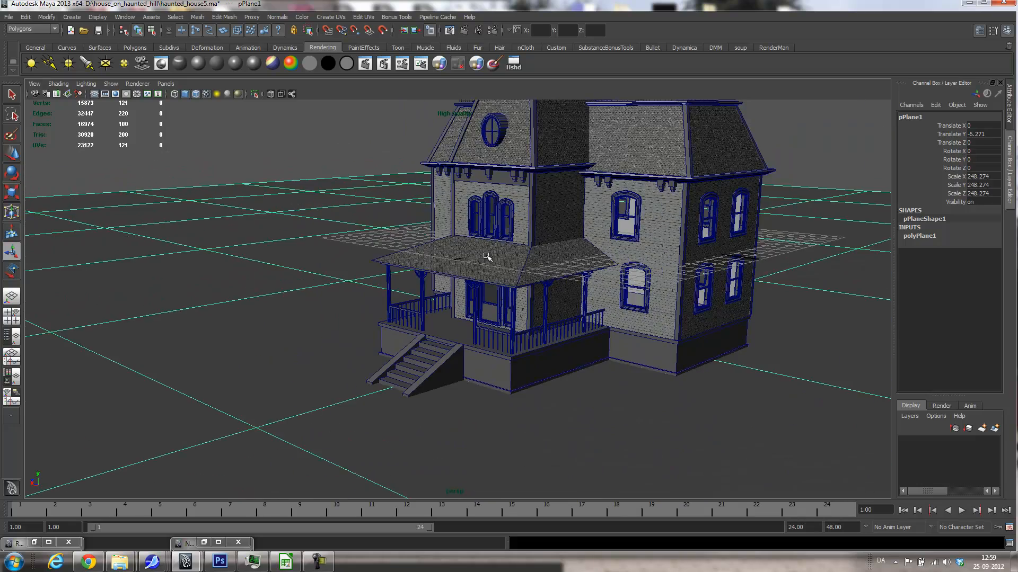
left_click_drag(487, 257, 540, 234, "alt")
left_click_drag(619, 160, 591, 209, "alt")
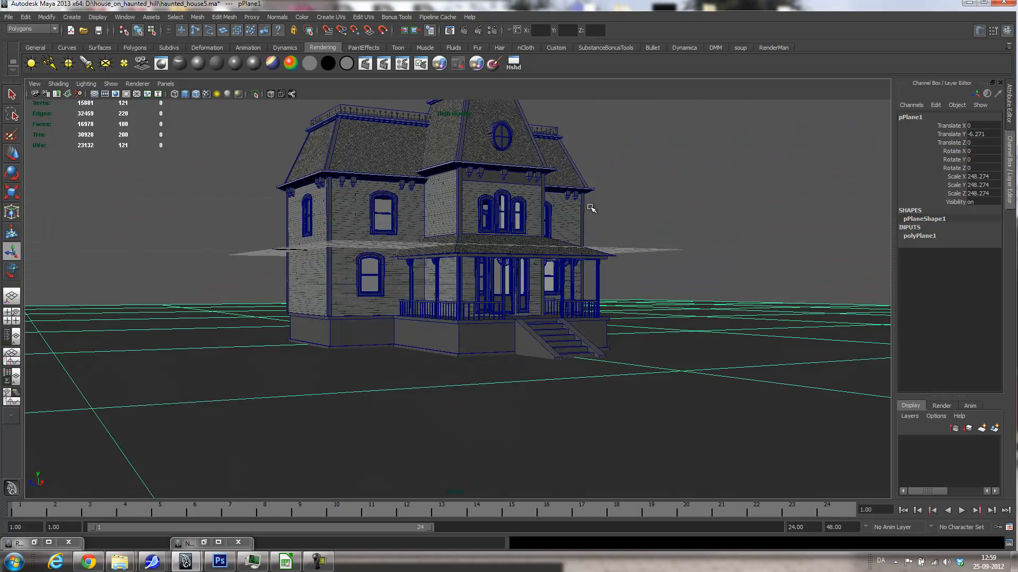
left_click_drag(450, 243, 450, 304, "alt")
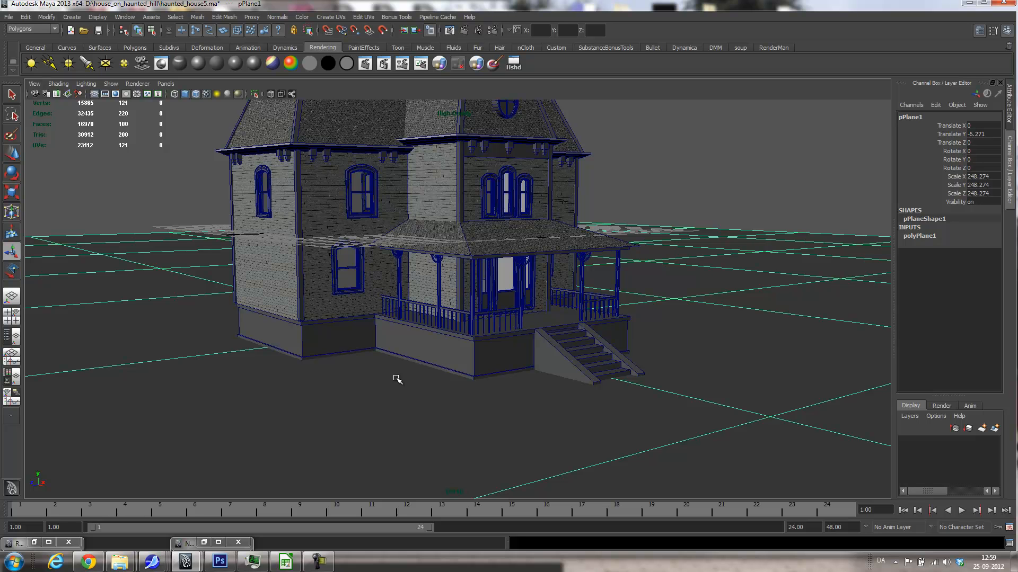
- Assign a new Lambert material to the house's foundation and lighten its color to near white
left_click(324, 350)
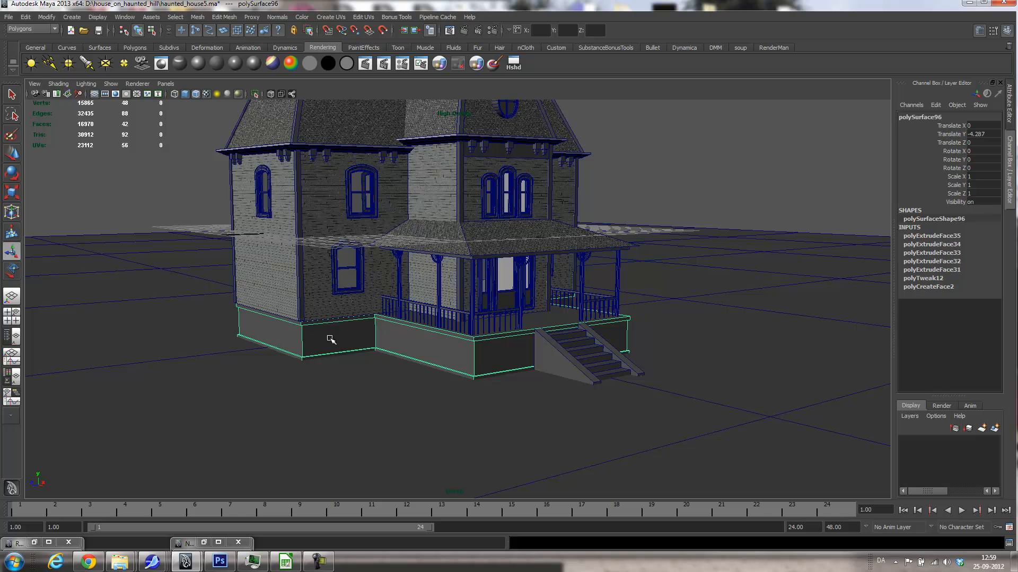
left_click(214, 65)
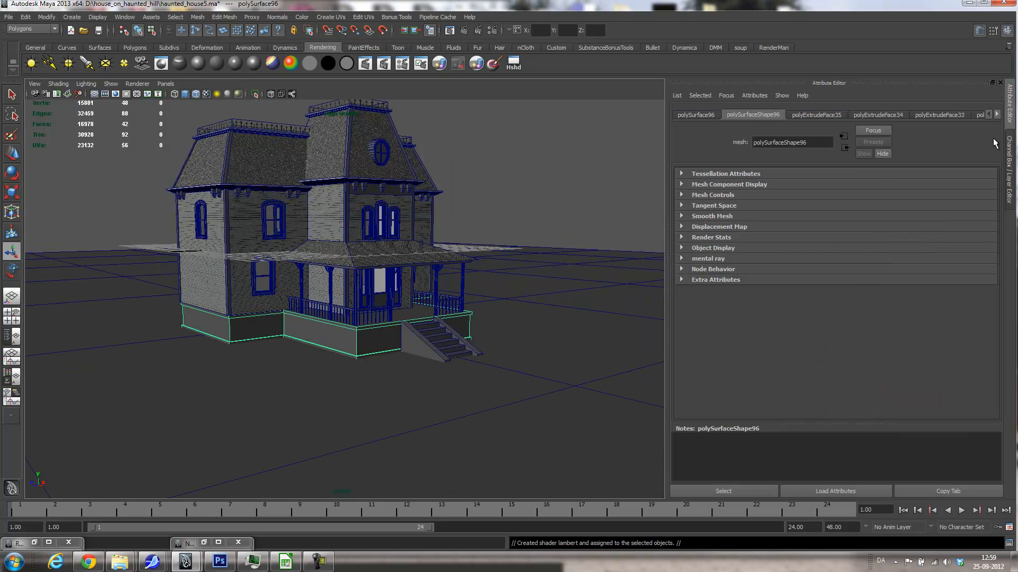
right_click(249, 329)
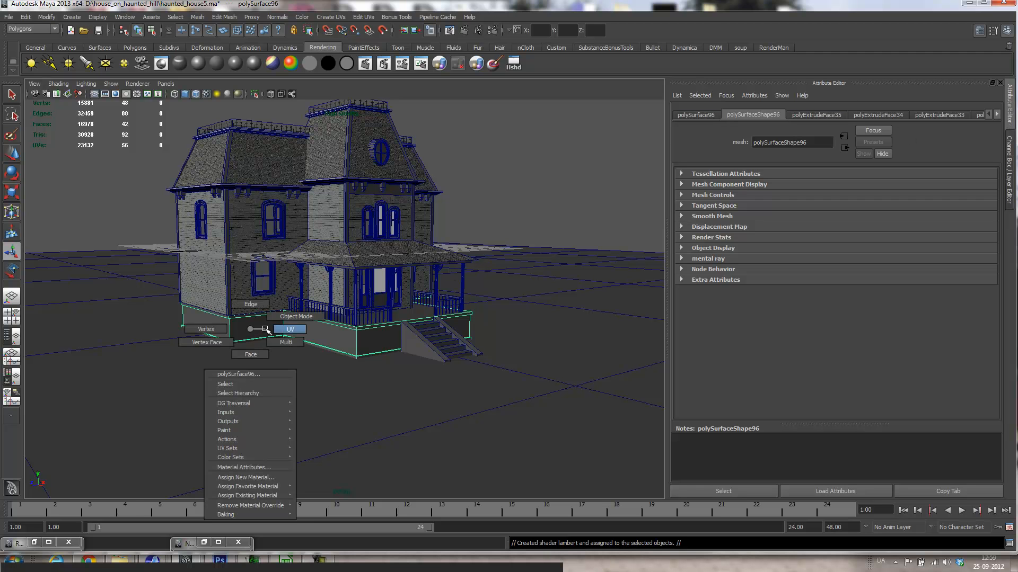
left_click(244, 466)
left_click_drag(902, 236, 943, 237)
- Select the ring of vertical wall faces around the foundation and assign a new Blinn material to them
right_click(264, 335)
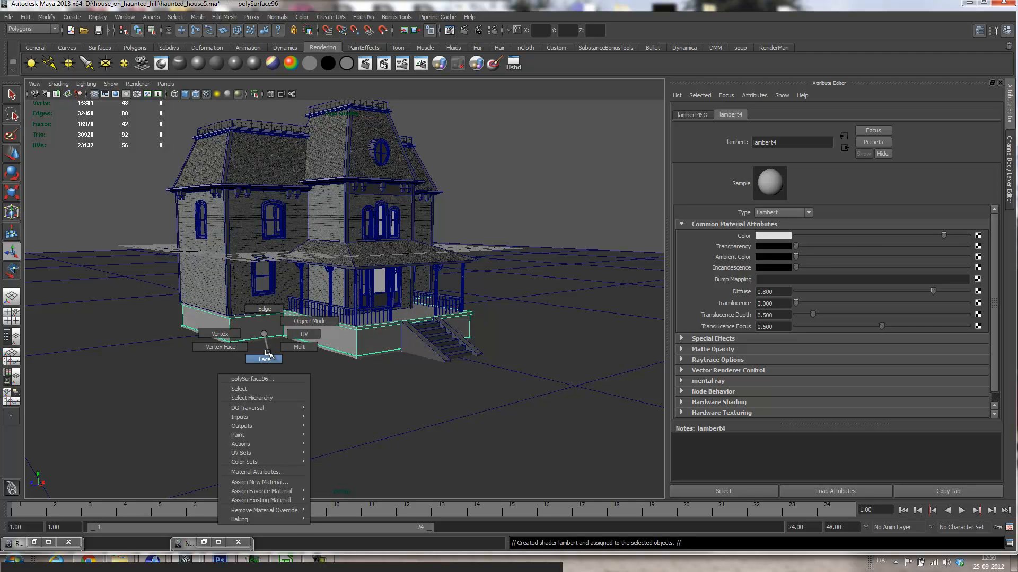
left_click(260, 328)
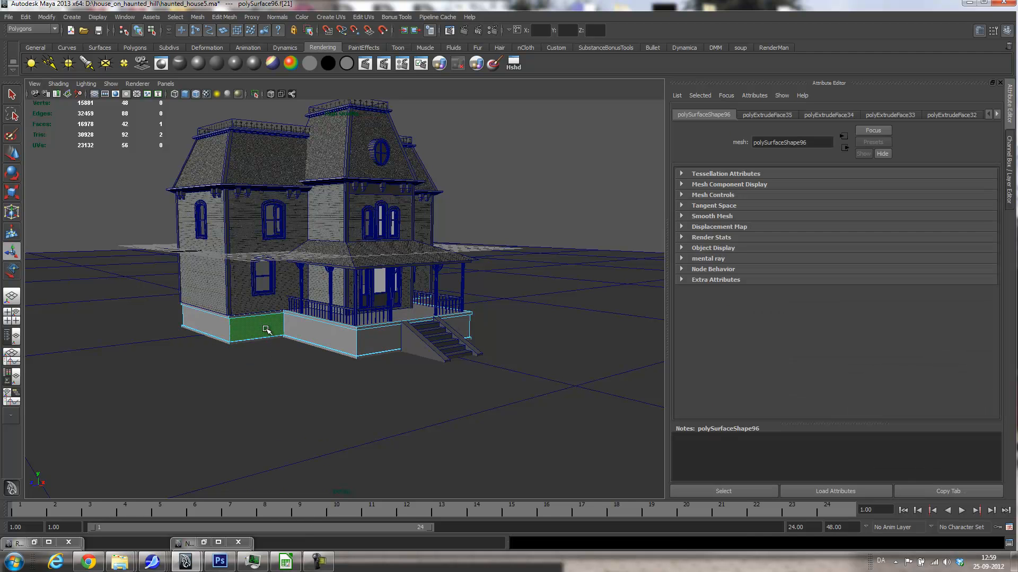
double_click(311, 326)
left_click(196, 64)
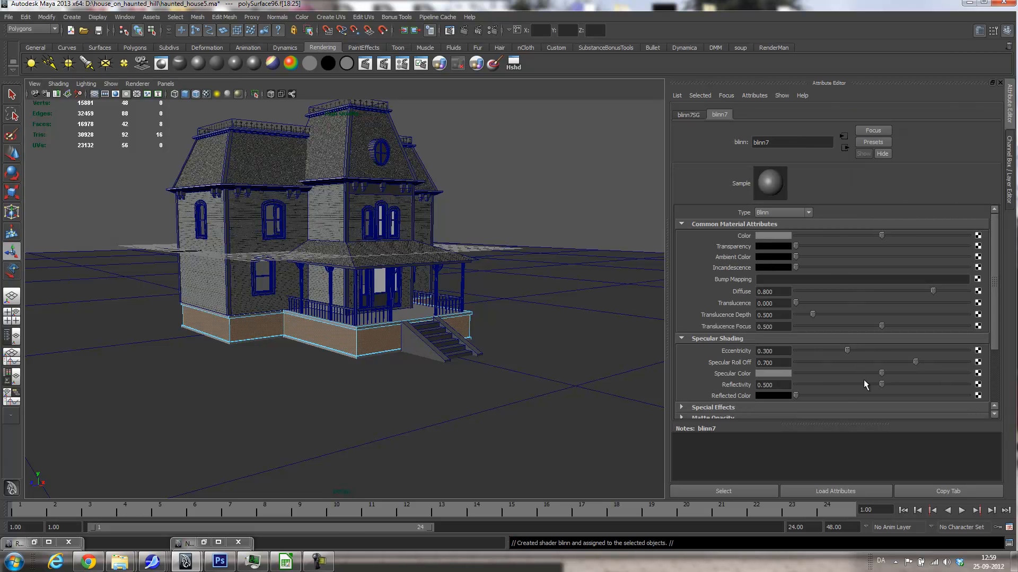
- Connect a file texture to the new Blinn's color and load WoodPlanksFences0063_1_thumbhuge.png into it
left_click(978, 237)
left_click(457, 276)
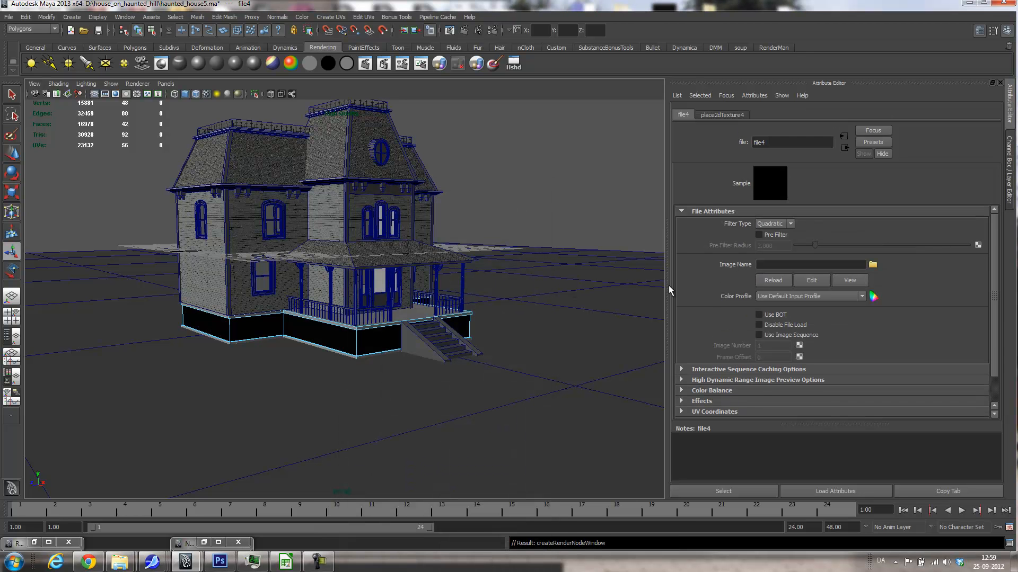
left_click(872, 264)
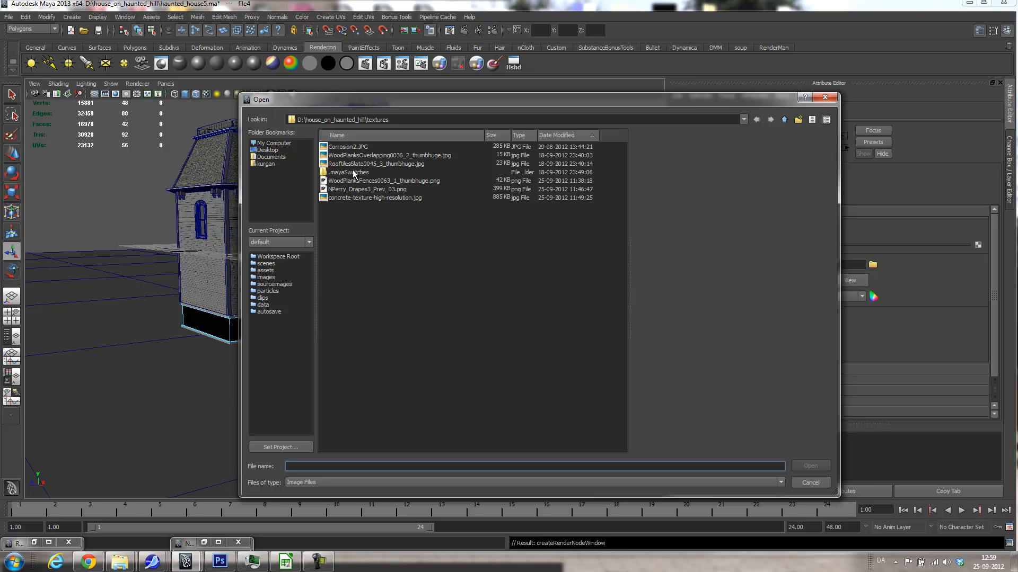
left_click(343, 182)
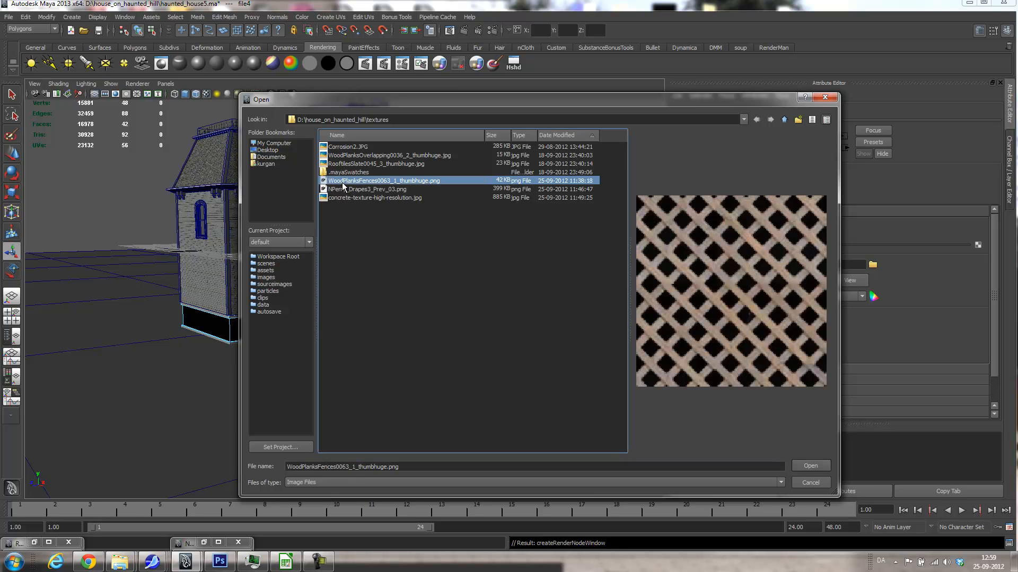
left_click(805, 468)
- Examine how the wood lattice texture lies on the foundation walls from several angles
left_click_drag(438, 375, 469, 353, "alt")
right_click_drag(469, 353, 466, 374, "alt")
left_click_drag(466, 375, 438, 407, "alt")
right_click_drag(438, 406, 489, 391, "alt")
left_click_drag(489, 391, 525, 345, "alt")
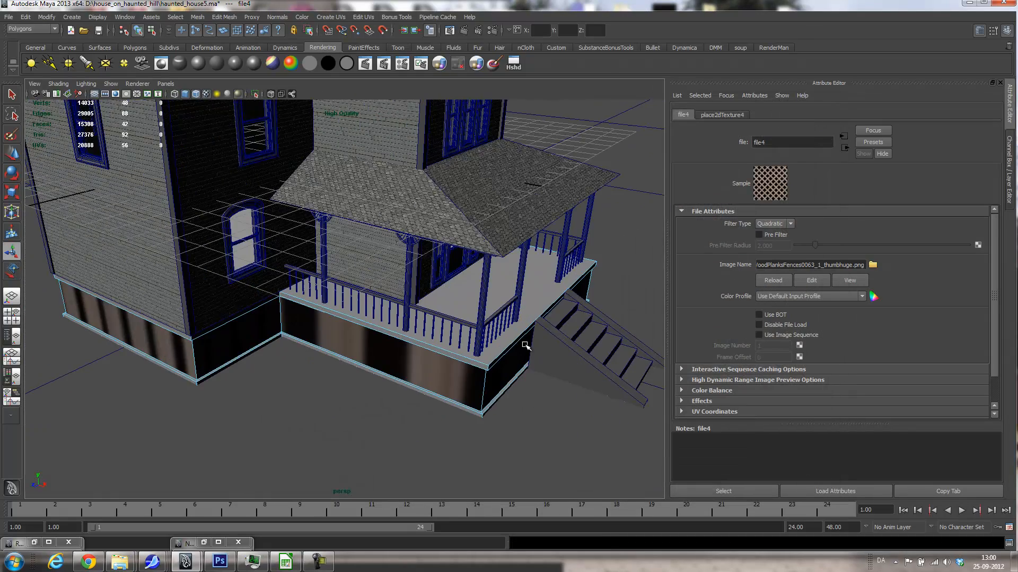
left_click_drag(385, 392, 329, 366, "alt")
right_click_drag(329, 366, 397, 366, "alt")
left_click_drag(397, 366, 353, 354, "alt")
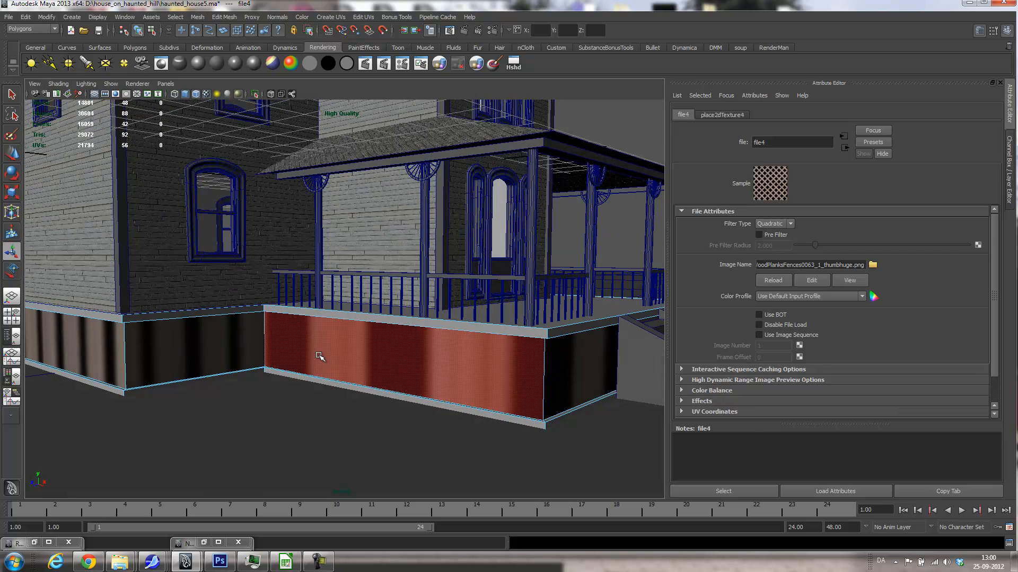
- Select the full ring of vertical foundation wall faces and apply Automatic Mapping to their UVs
left_click(320, 356)
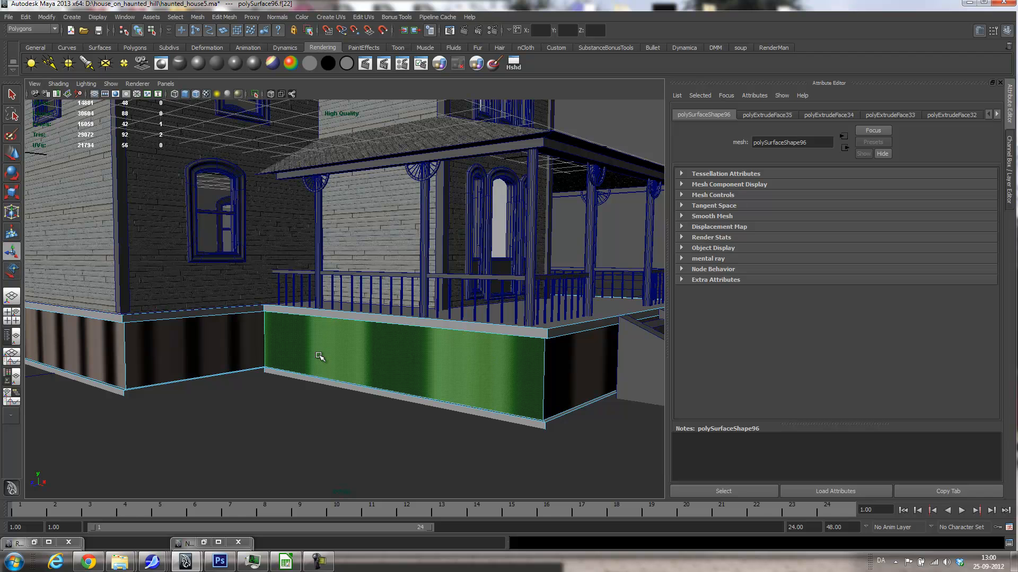
double_click(320, 356)
left_click(355, 357)
double_click(214, 347, "shift")
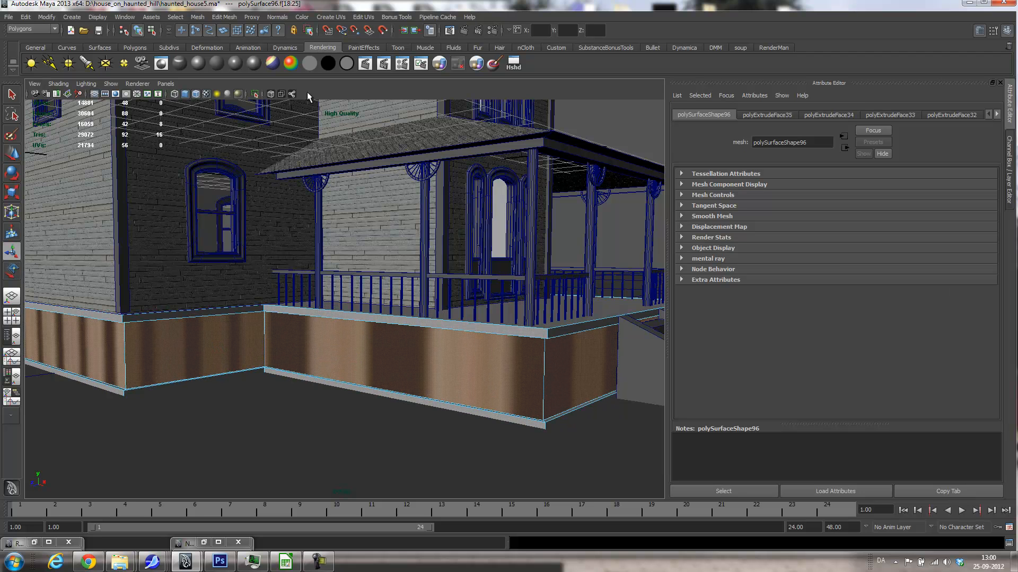
left_click(331, 17)
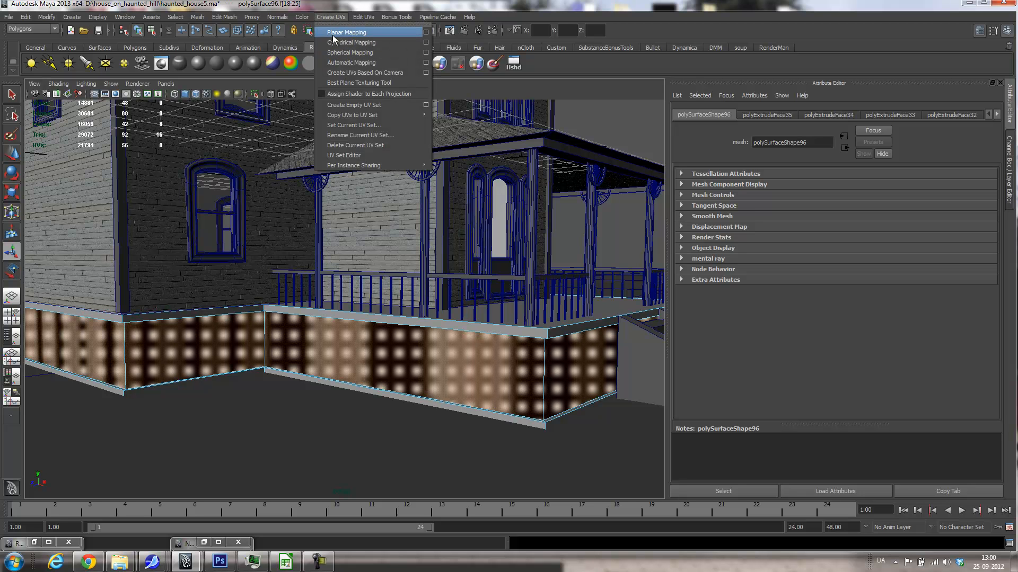
left_click(340, 63)
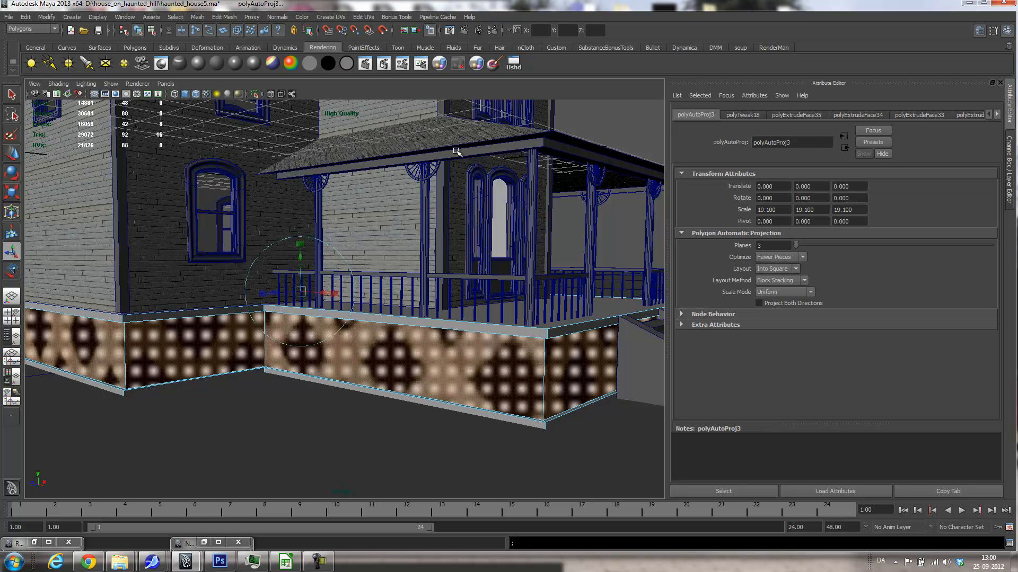
- Open the UV Texture Editor as a small window beside the porch and frame the foundation's UV shells in it
right_click_drag(605, 303, 350, 299, "alt")
left_click_drag(350, 299, 344, 317, "alt")
right_click_drag(283, 321, 430, 326, "alt")
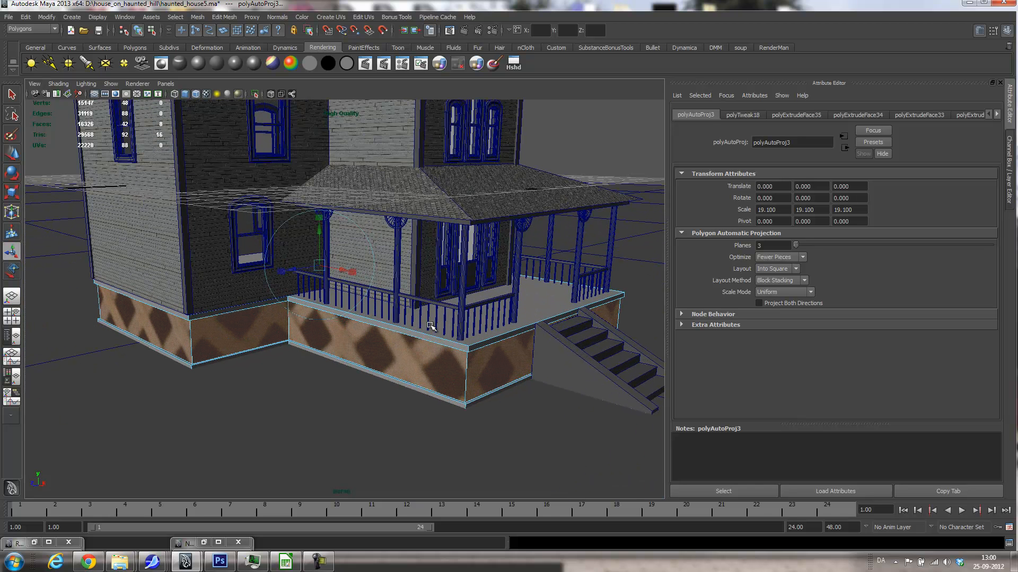
left_click(364, 17)
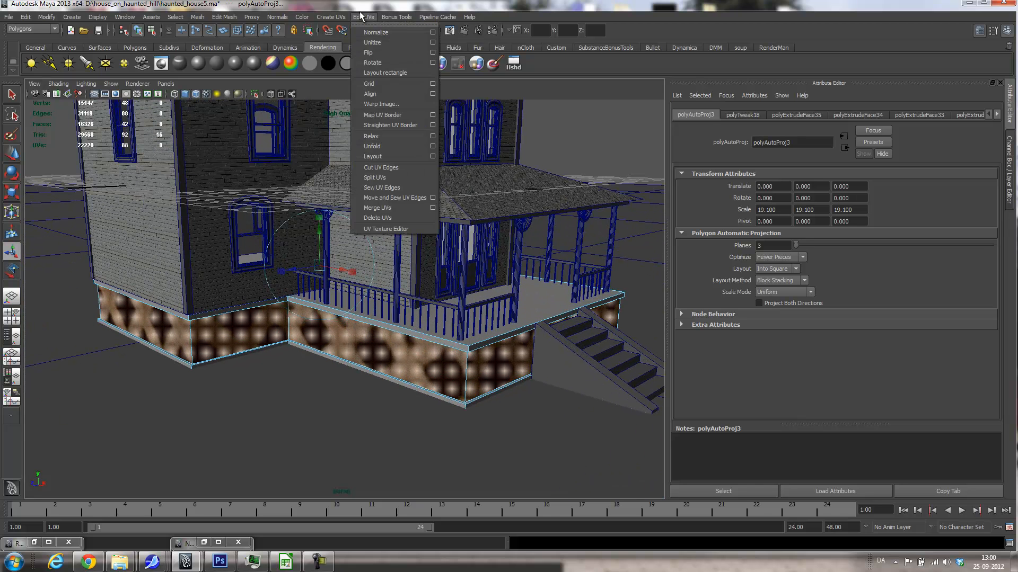
left_click(398, 231)
left_click_drag(273, 111, 307, 129)
left_click_drag(473, 120, 306, 265)
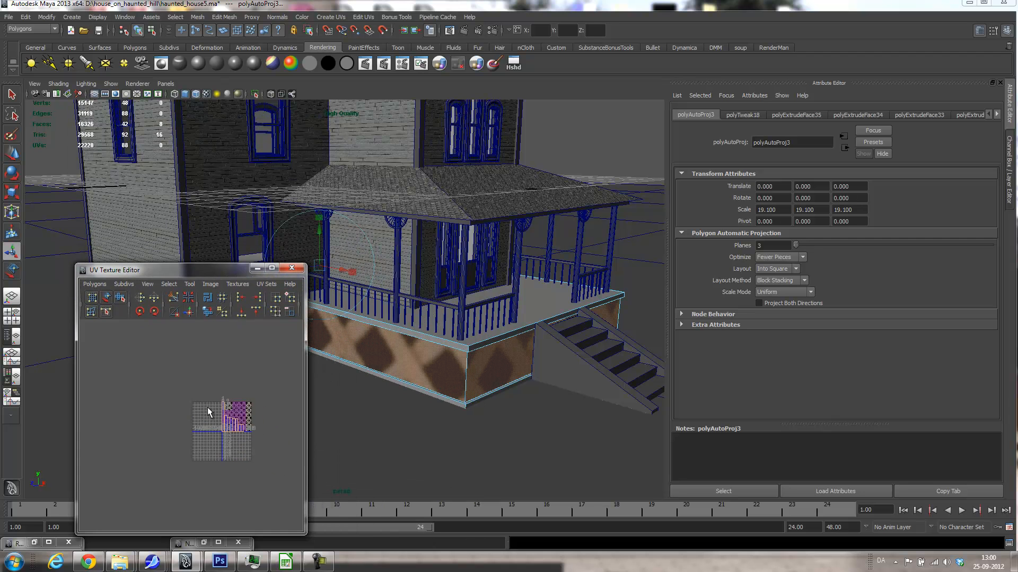
right_click_drag(173, 417, 313, 379, "alt")
middle_click_drag(244, 358, 161, 356, "alt")
right_click_drag(159, 387, 291, 380, "alt")
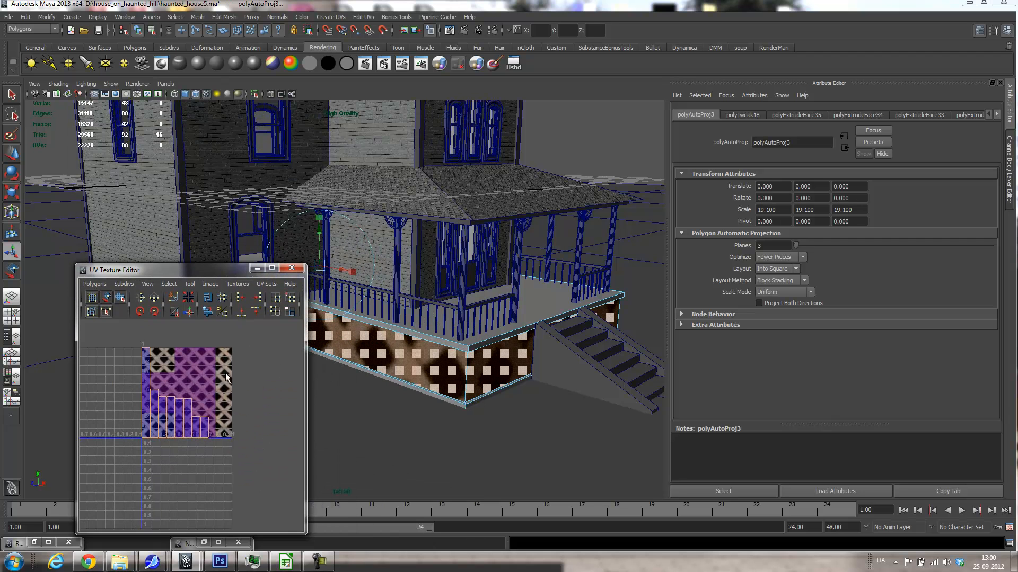
middle_click_drag(212, 395, 234, 414, "alt")
- Move and sew the UVs along the two vertical edges at the porch foundation's front corners
right_click_drag(433, 374, 462, 362)
left_click(466, 374)
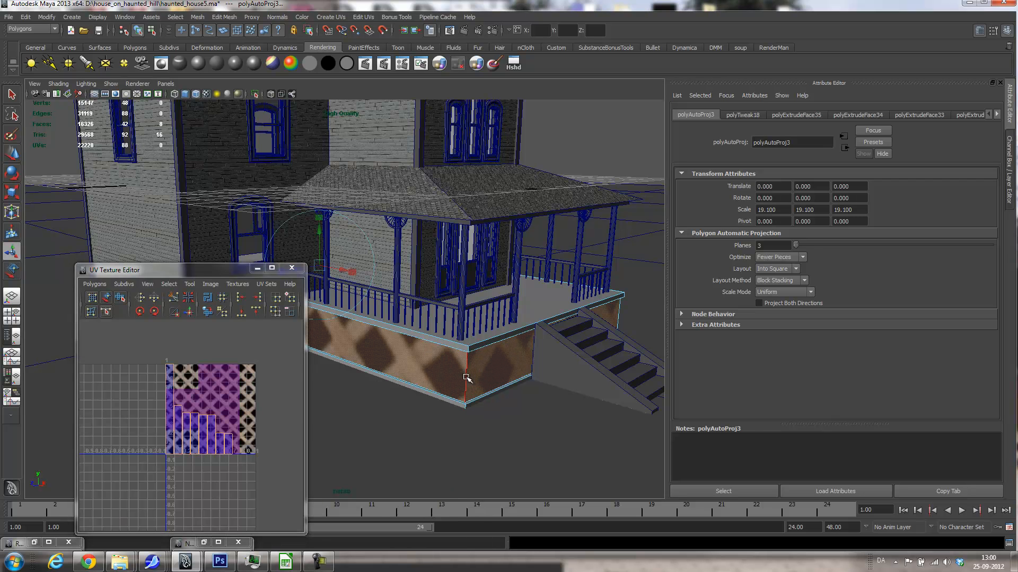
left_click(189, 312)
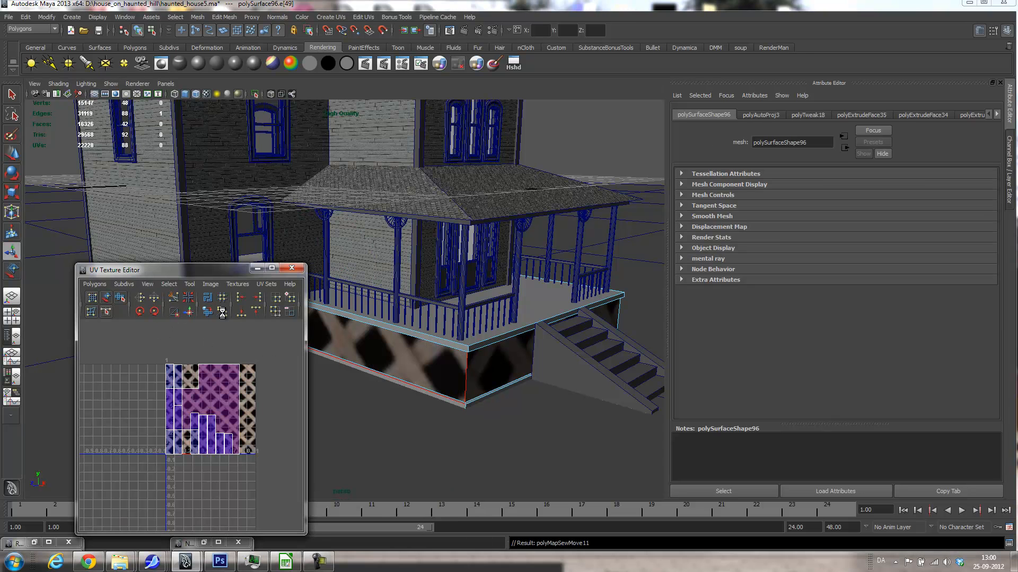
left_click(618, 315)
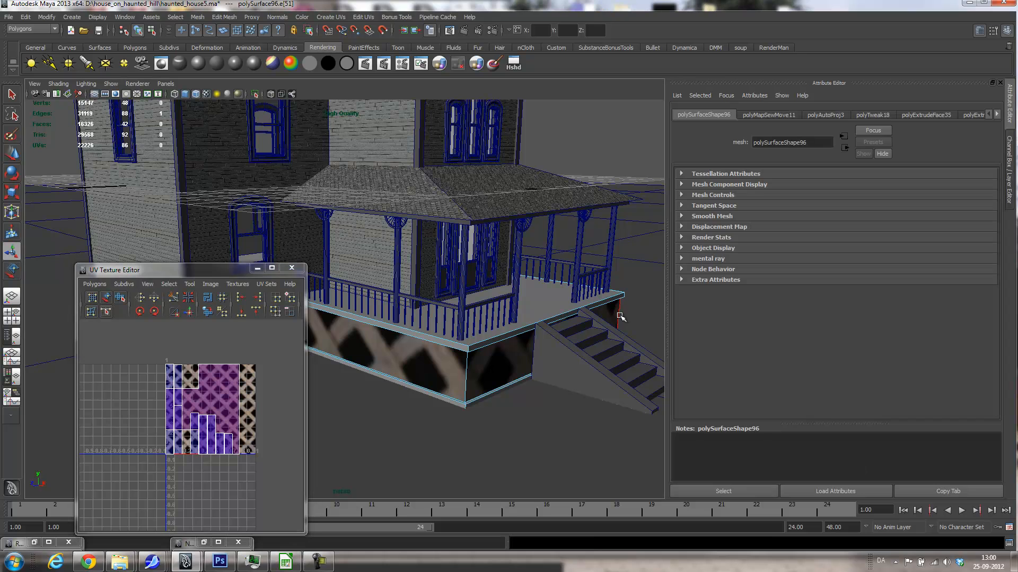
left_click(188, 311)
- Move and sew the UVs at the inner porch corner and the two house corners along that side of the foundation
left_click_drag(383, 346, 438, 328, "alt")
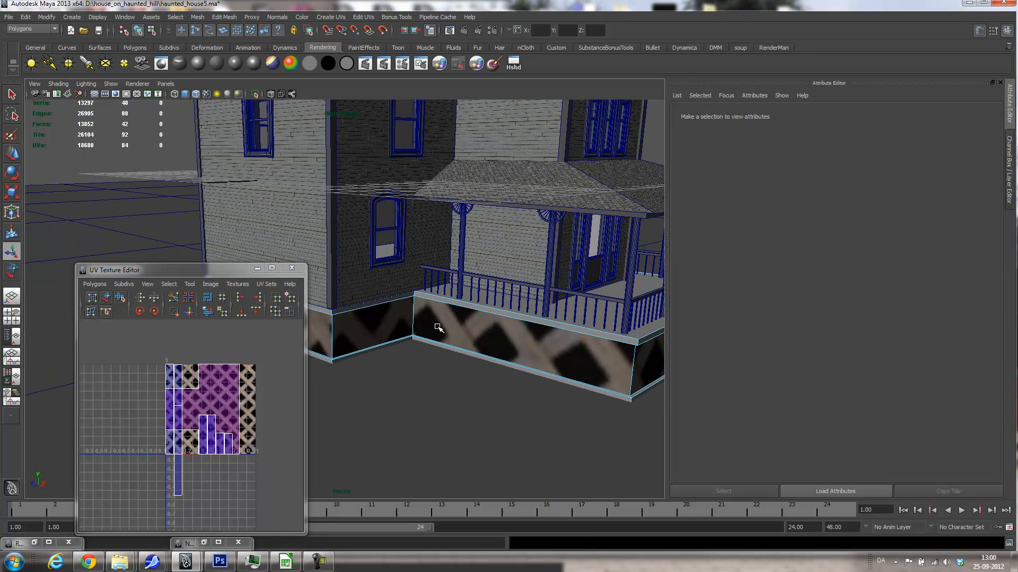
left_click(412, 317)
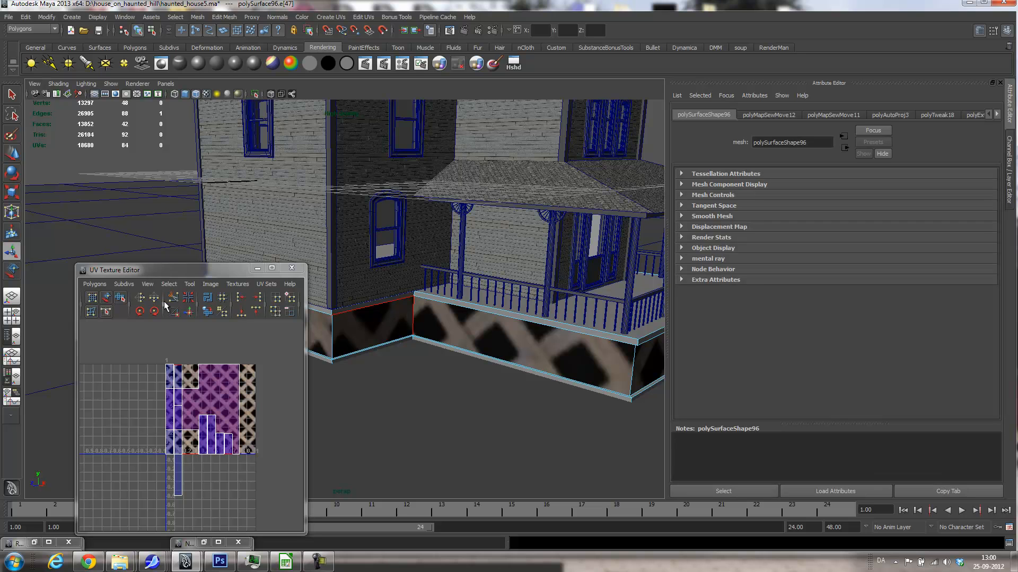
left_click(189, 311)
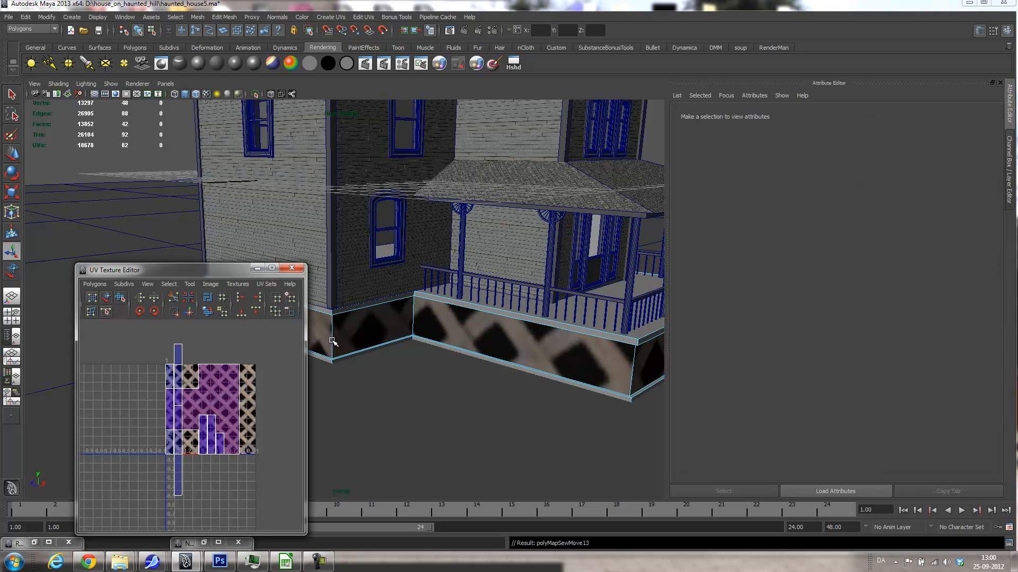
left_click(333, 342)
left_click(189, 312)
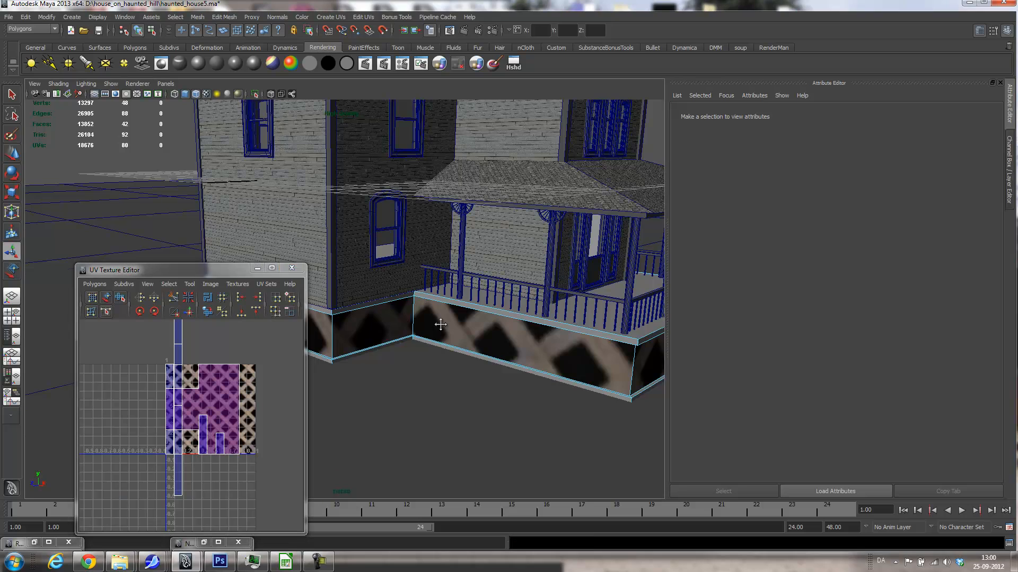
left_click_drag(440, 324, 433, 345, "alt")
left_click(359, 321)
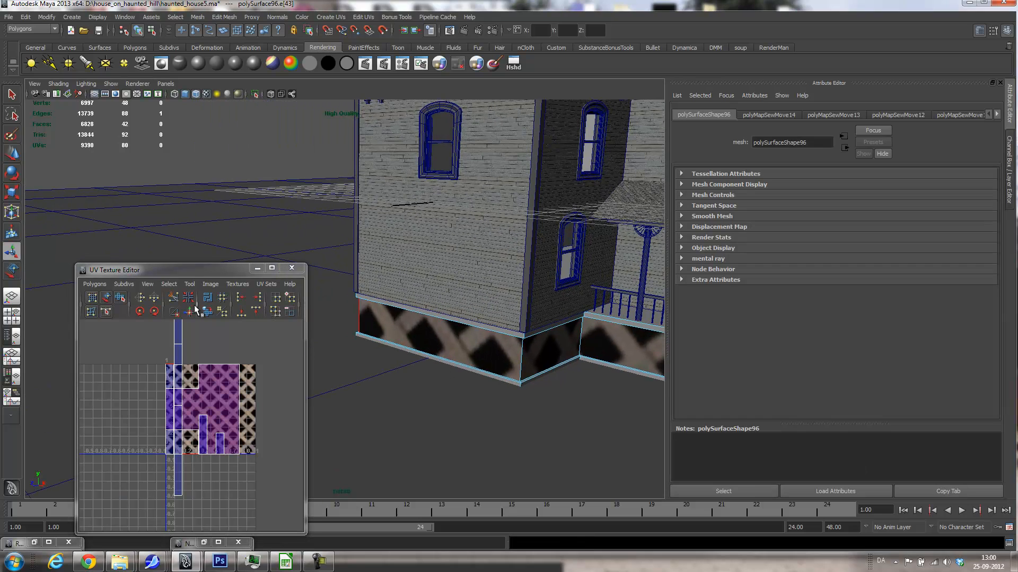
left_click(188, 312)
- Move and sew the UVs at the inner porch corner and adjacent house corner on the opposite side of the foundation
left_click_drag(536, 309, 499, 354, "alt")
left_click_drag(562, 332, 465, 307, "alt")
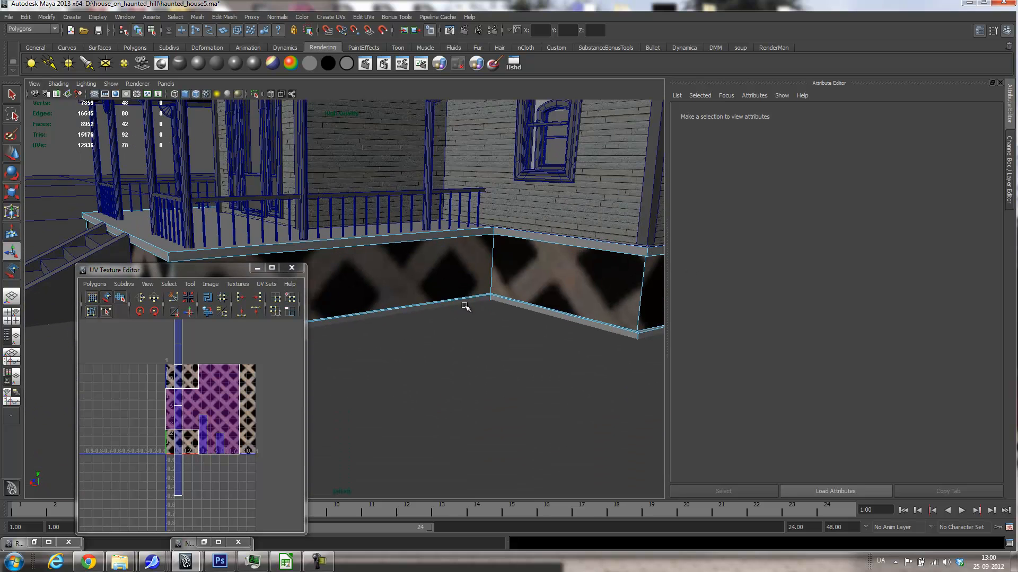
left_click(488, 262)
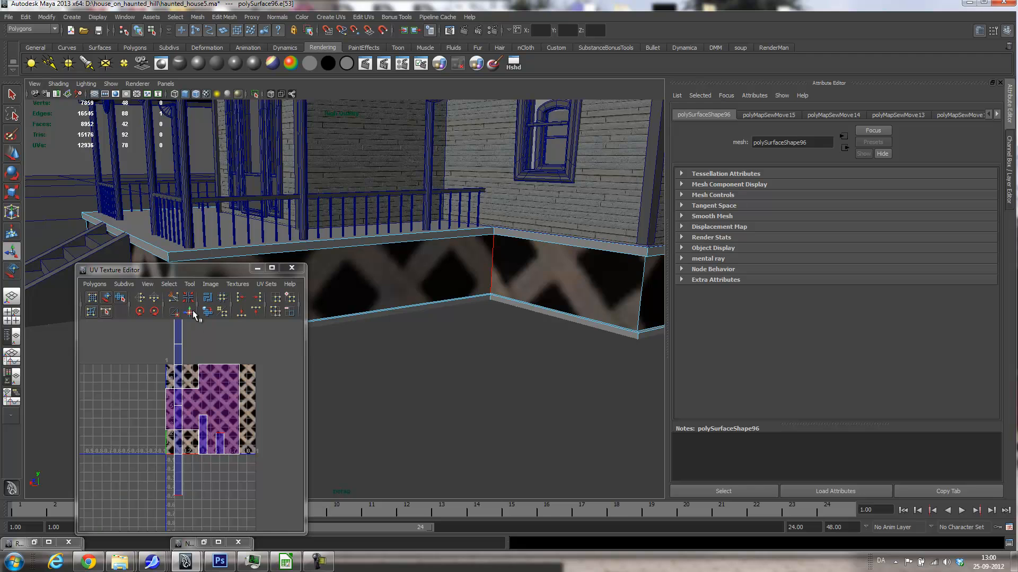
left_click(185, 312)
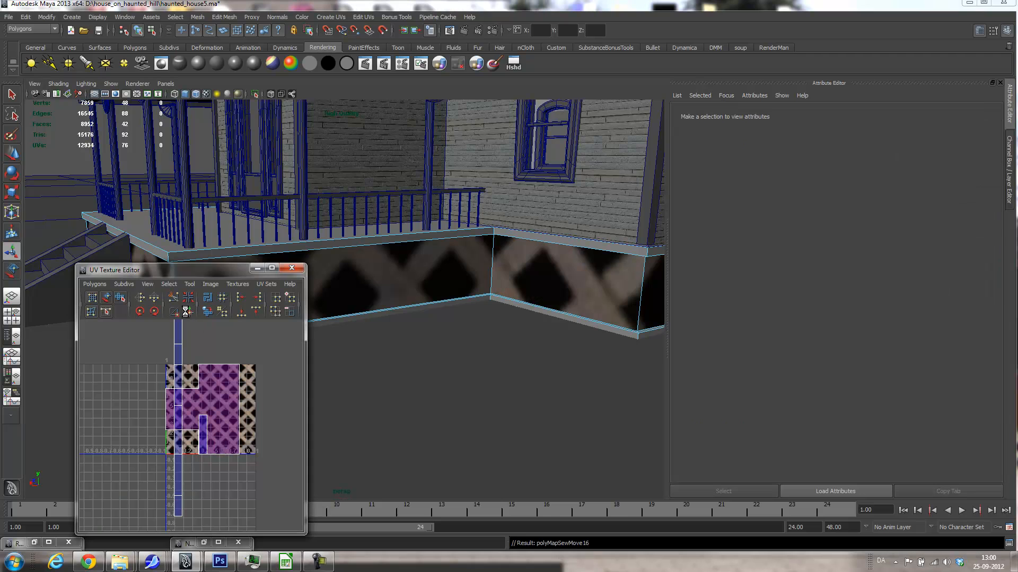
left_click(640, 295)
left_click(187, 313)
- Select all UVs of the long sewn wall strip and rotate them 90 degrees clockwise
left_click_drag(449, 300, 536, 293, "alt")
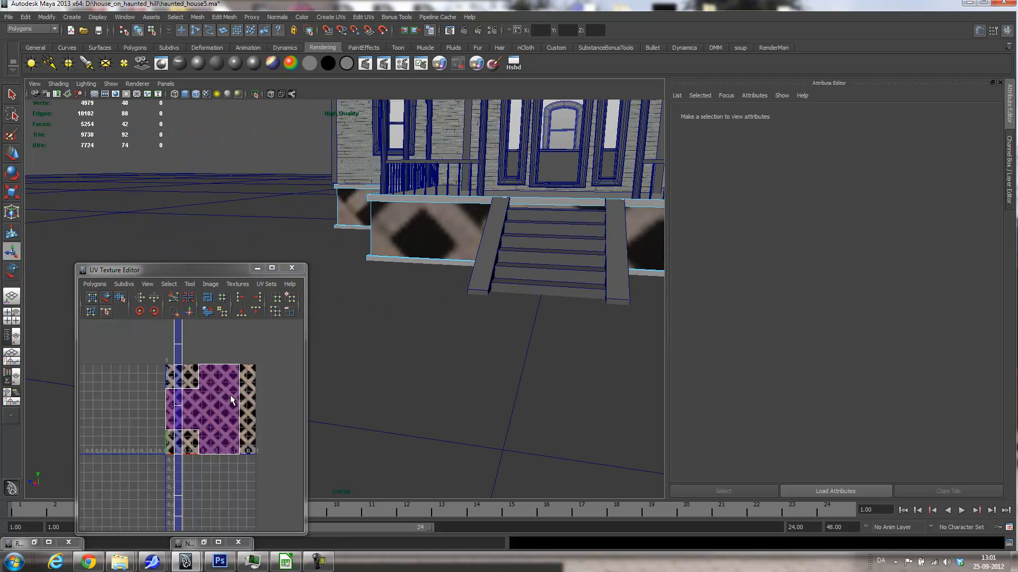
scroll(230, 396, "down", 5)
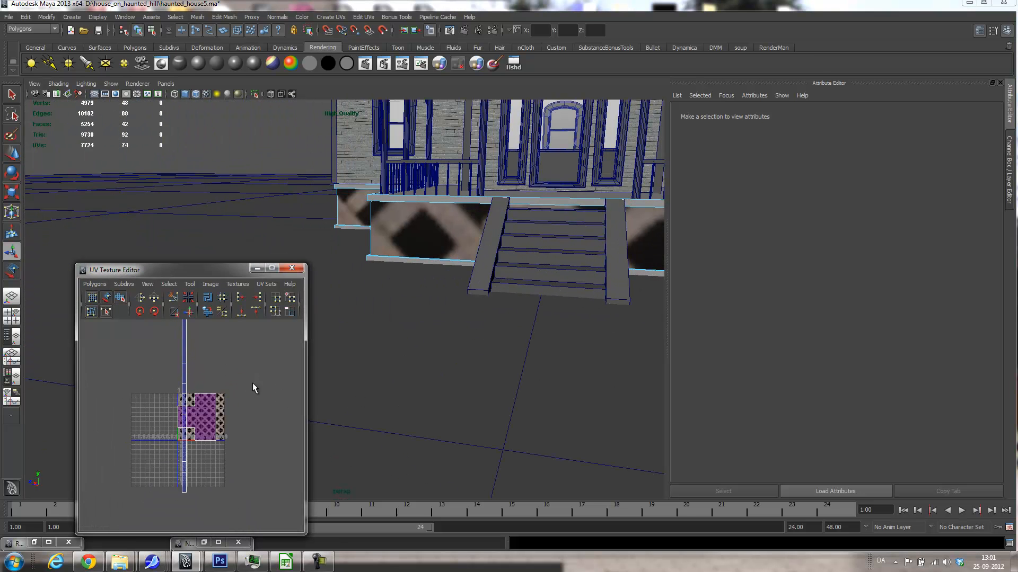
middle_click_drag(219, 333, 221, 369, "alt")
right_click_drag(170, 368, 221, 367)
left_click(187, 353)
left_click(155, 312)
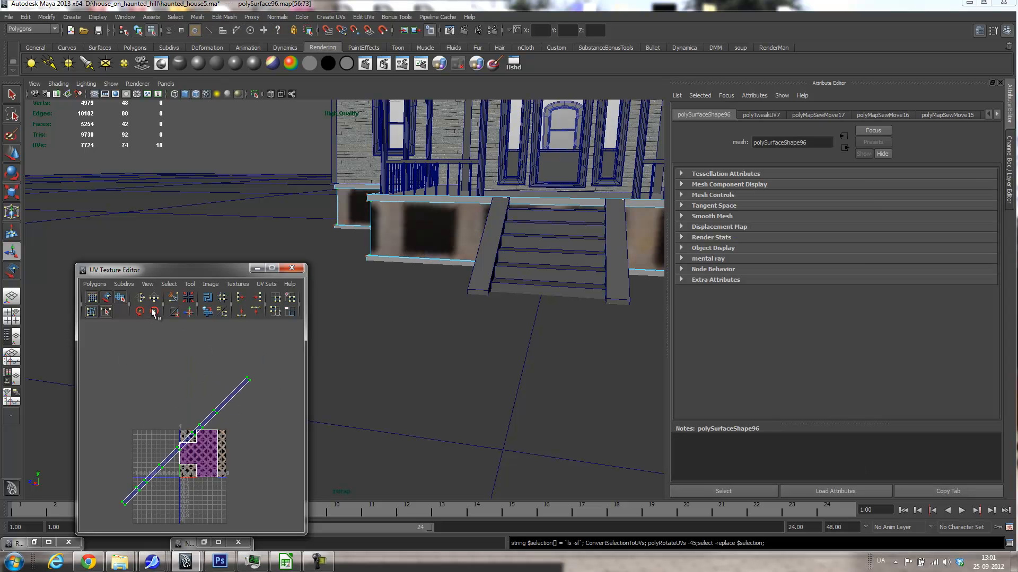
left_click(154, 312)
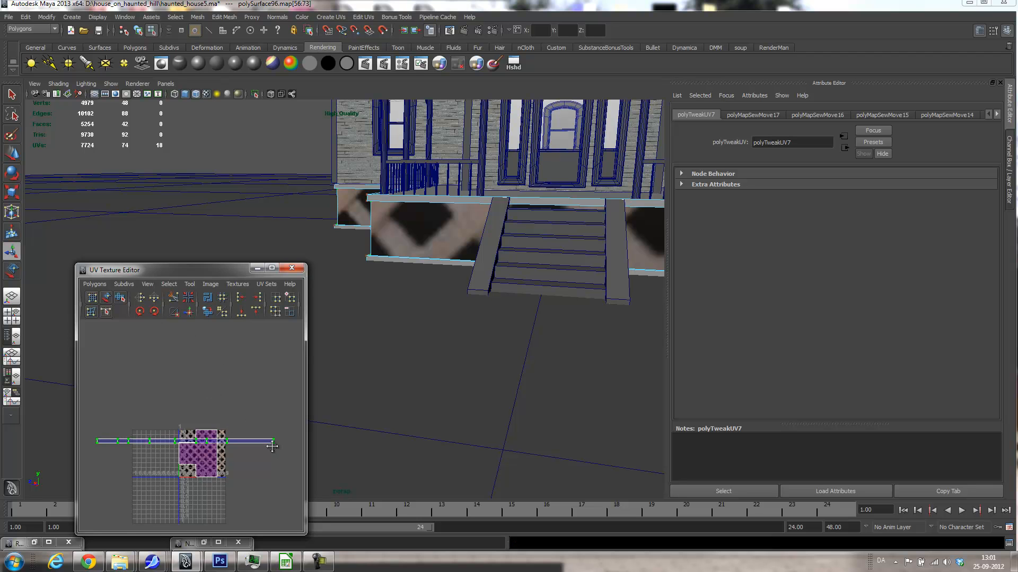
- Scale up the wall strip's UVs and shift them slightly down for a fine lattice pattern, then close the UV Texture Editor
middle_click_drag(272, 446, 277, 433, "alt")
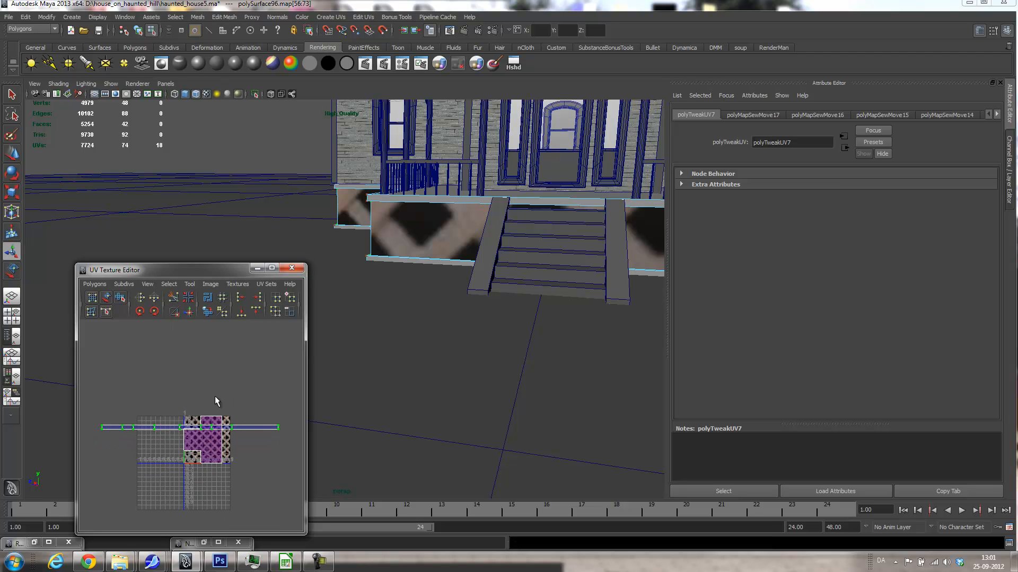
key("r")
middle_click_drag(217, 400, 493, 286)
key("w")
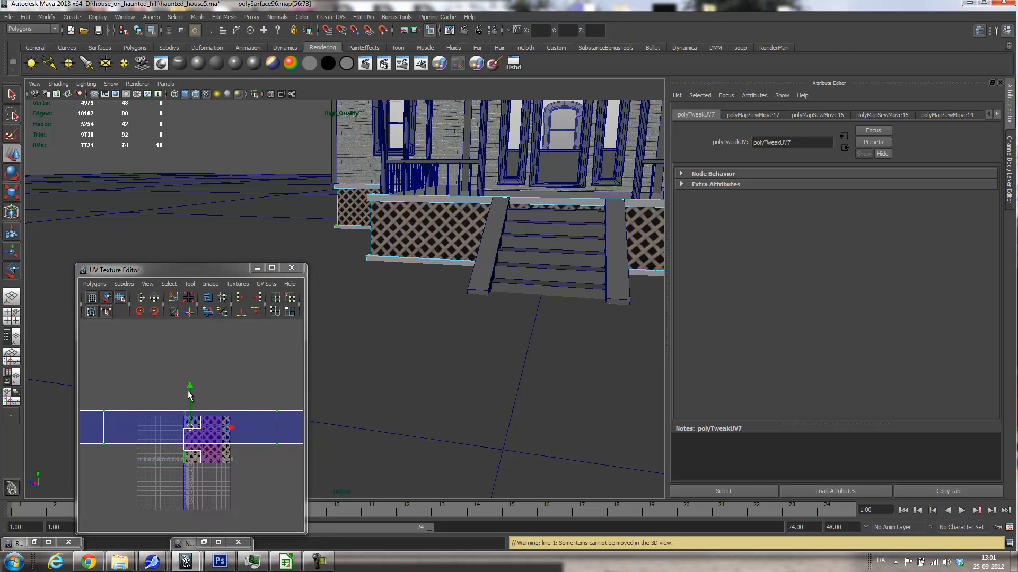
left_click_drag(190, 389, 196, 401)
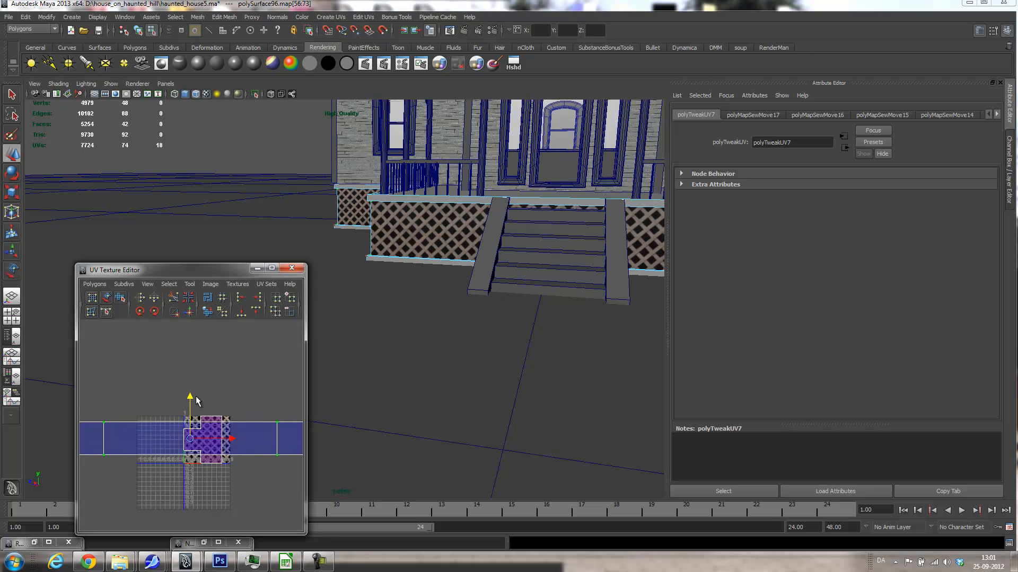
key("r")
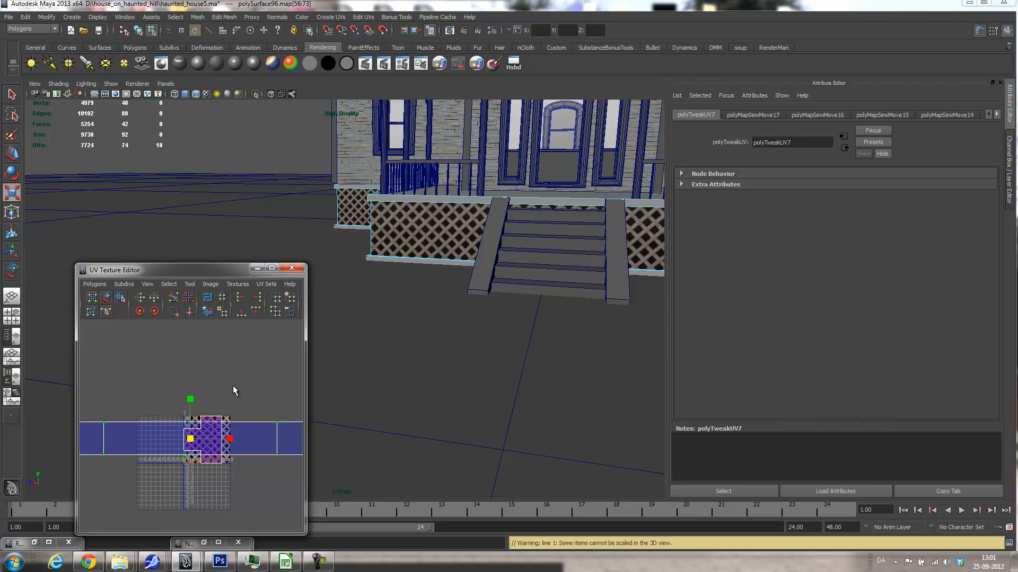
mouse_move(253, 376)
middle_mouse_down()
mouse_move(391, 338)
mouse_move(271, 371)
middle_mouse_up()
left_click_drag(436, 307, 483, 311, "alt")
left_click(292, 267)
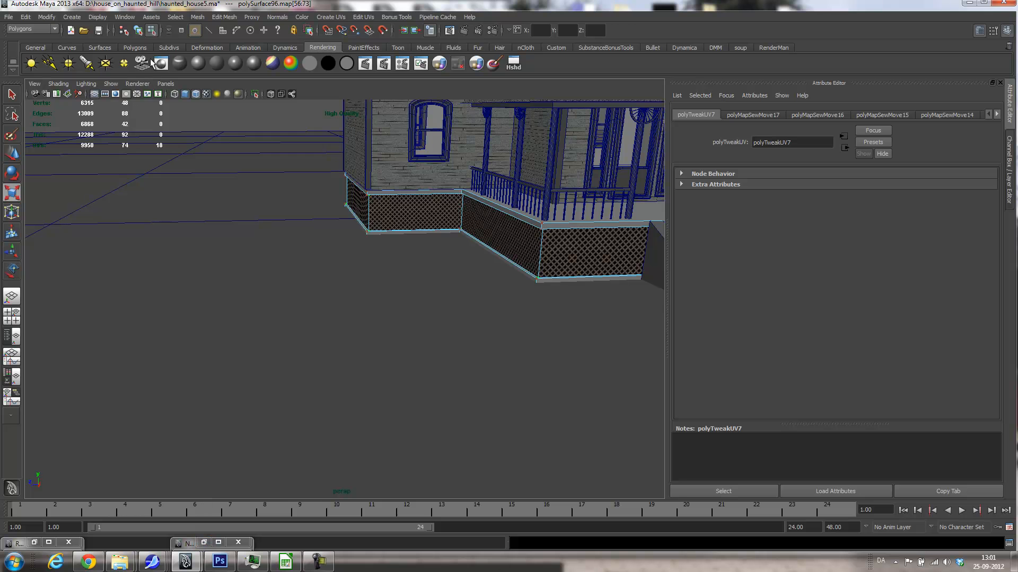
- Open the Hypershade and graph the input and output connections of the lattice material blinn7
left_click(134, 19)
mouse_move(212, 42)
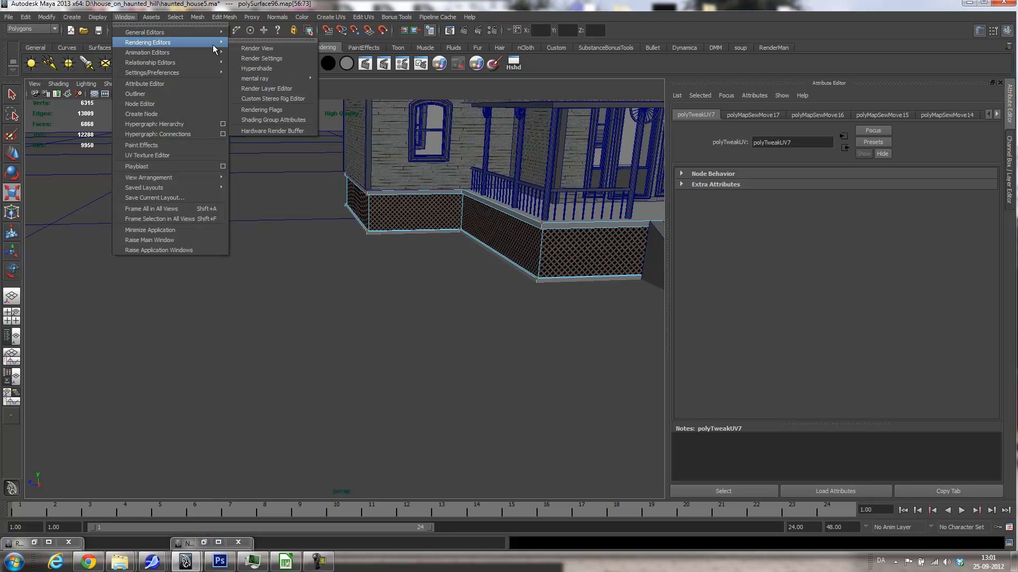
left_click(260, 69)
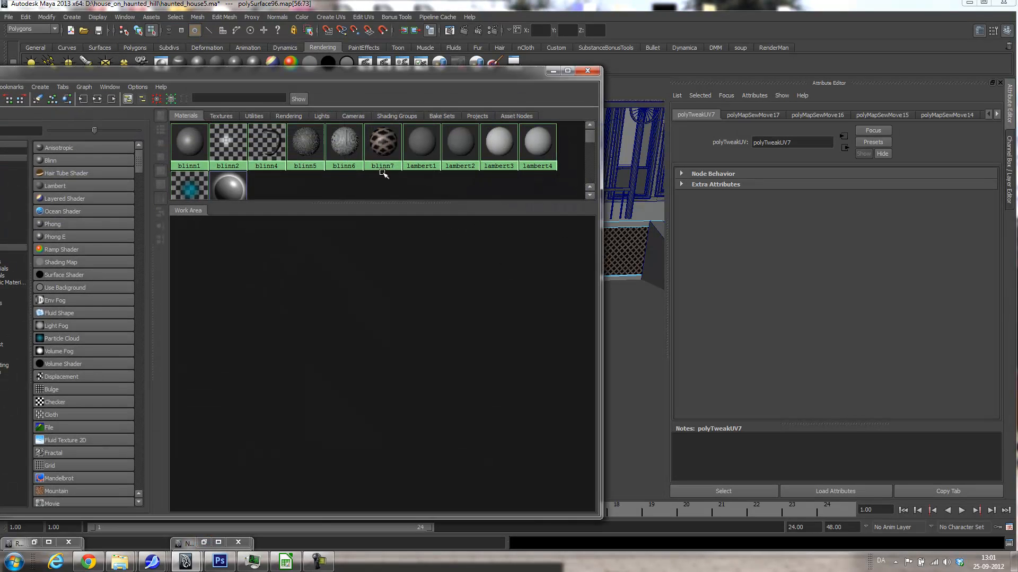
left_click(388, 148)
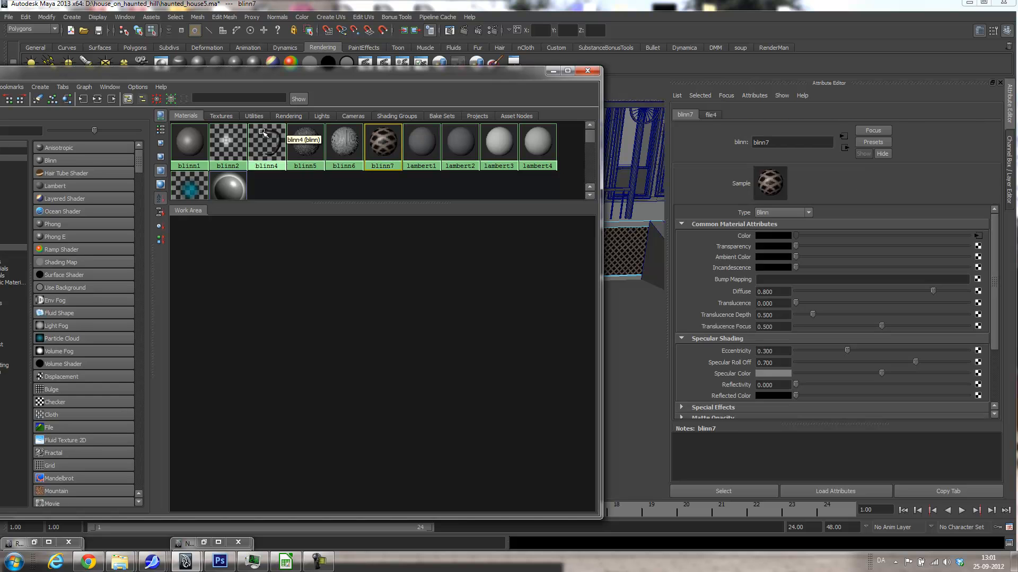
left_click(97, 99)
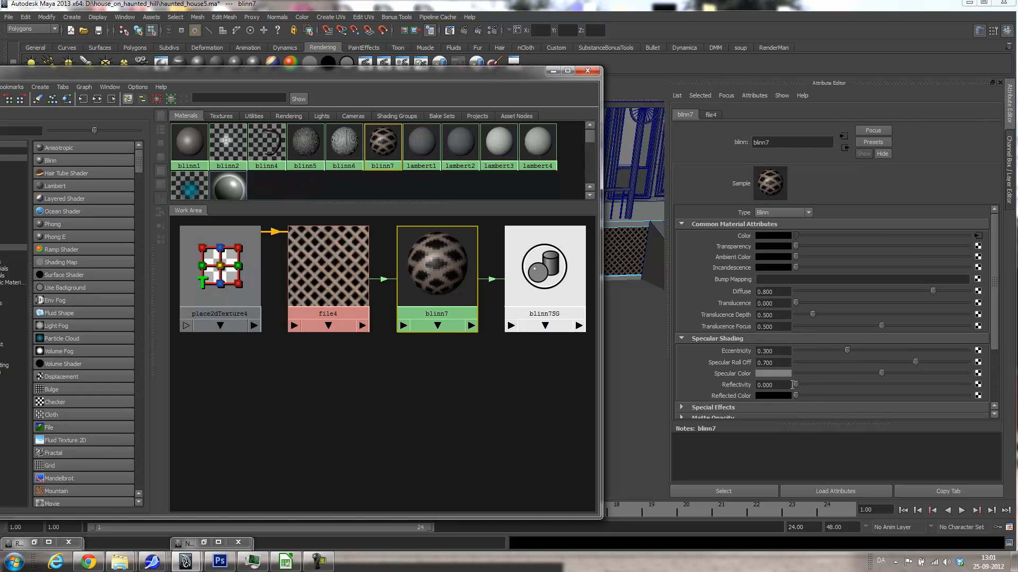
- Connect the lattice texture file4 to blinn7's bump mapping with a bump depth of 0.3 and close the Hypershade
middle_click_drag(344, 270, 750, 285)
left_click(780, 235)
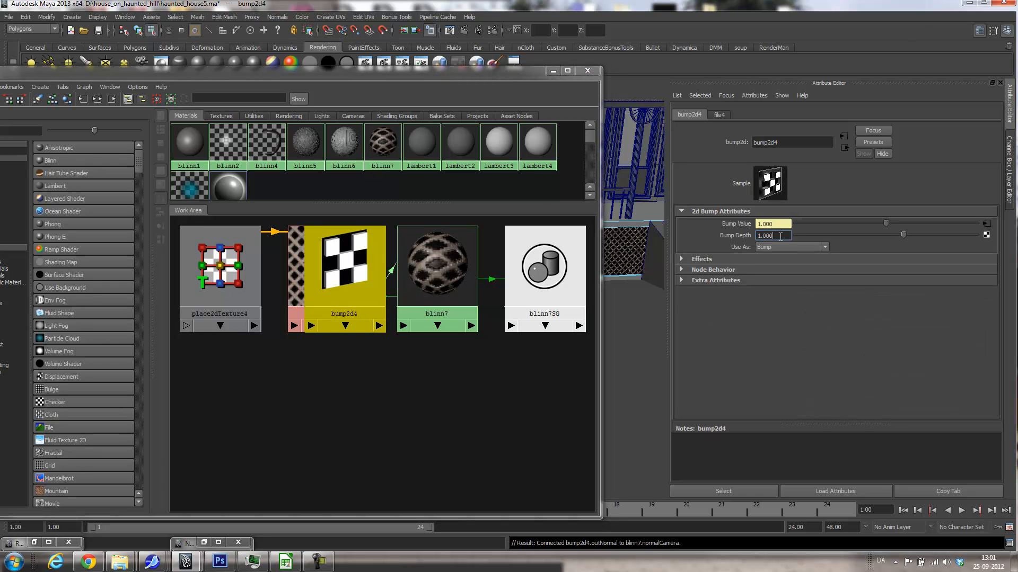
type(".3")
key("Return")
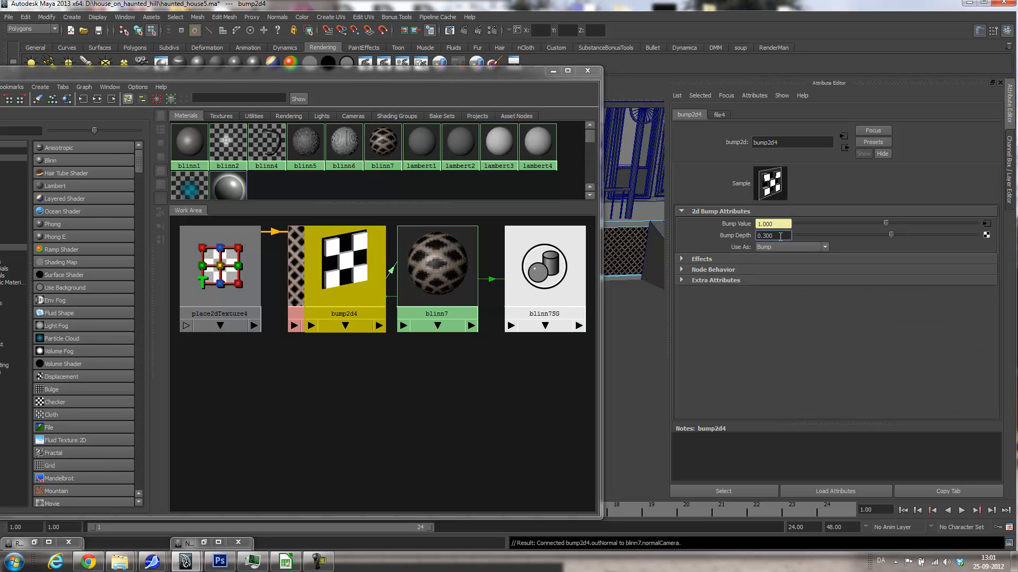
left_click(580, 71)
left_click_drag(557, 191, 445, 227, "alt")
middle_click_drag(445, 226, 471, 336, "alt")
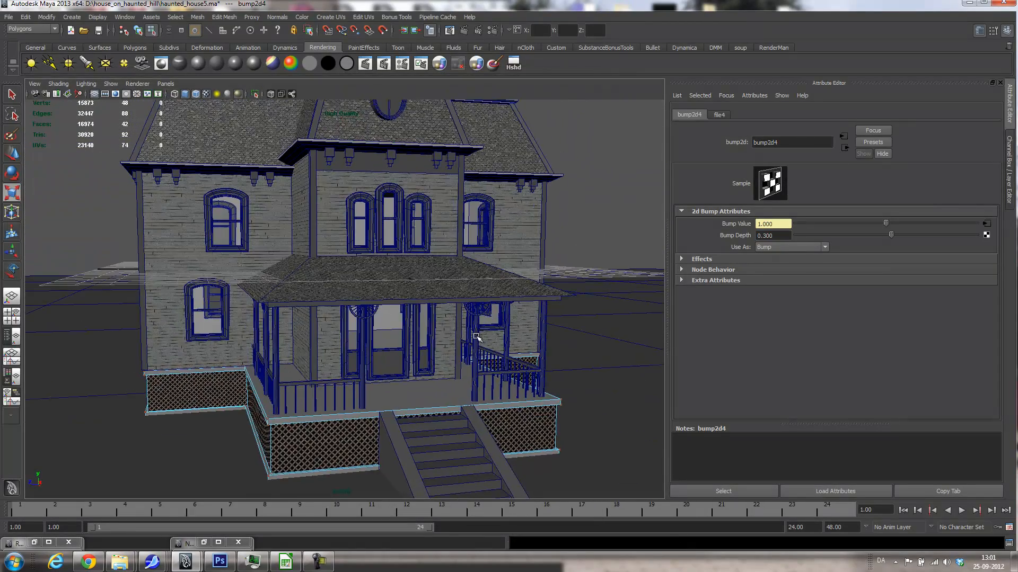
- Return to object mode and select eave brackets along the front of the house, including the bracket pair in group1
left_click_drag(471, 336, 470, 333, "alt")
right_click_drag(470, 333, 426, 327, "alt")
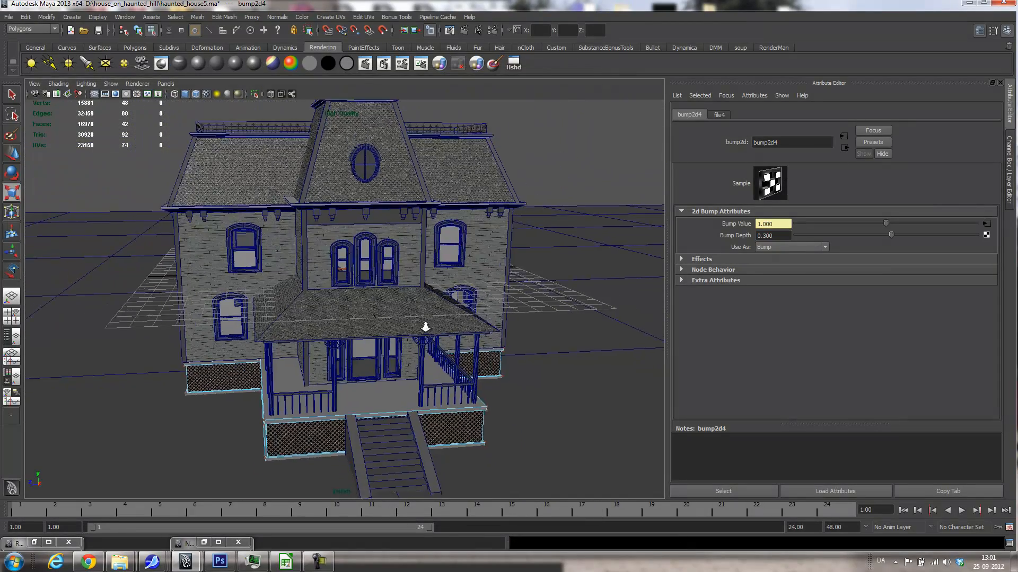
left_click_drag(425, 327, 418, 275, "alt")
left_click(380, 221)
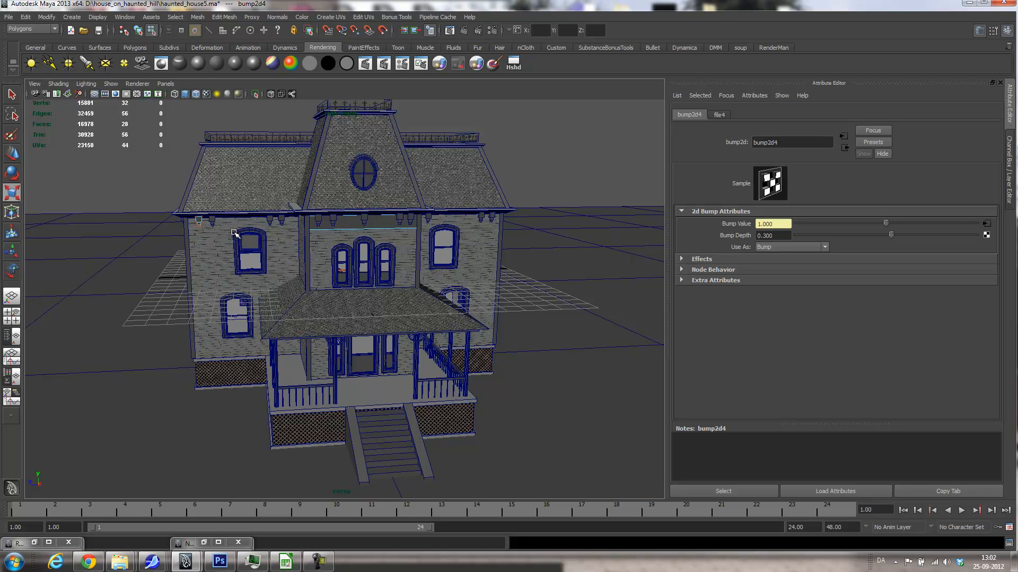
right_click_drag(197, 217, 197, 223)
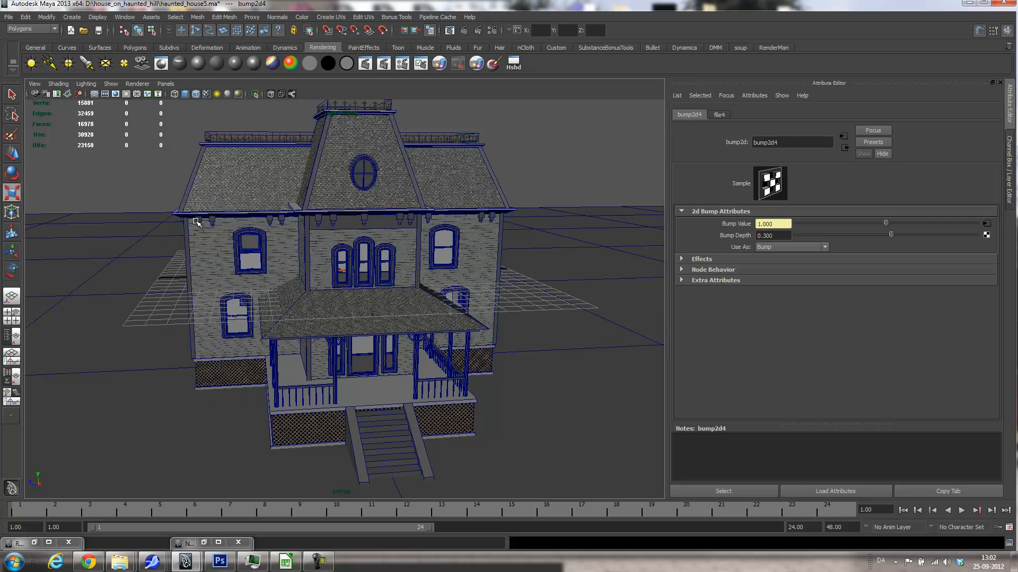
left_click(196, 220)
key("Up")
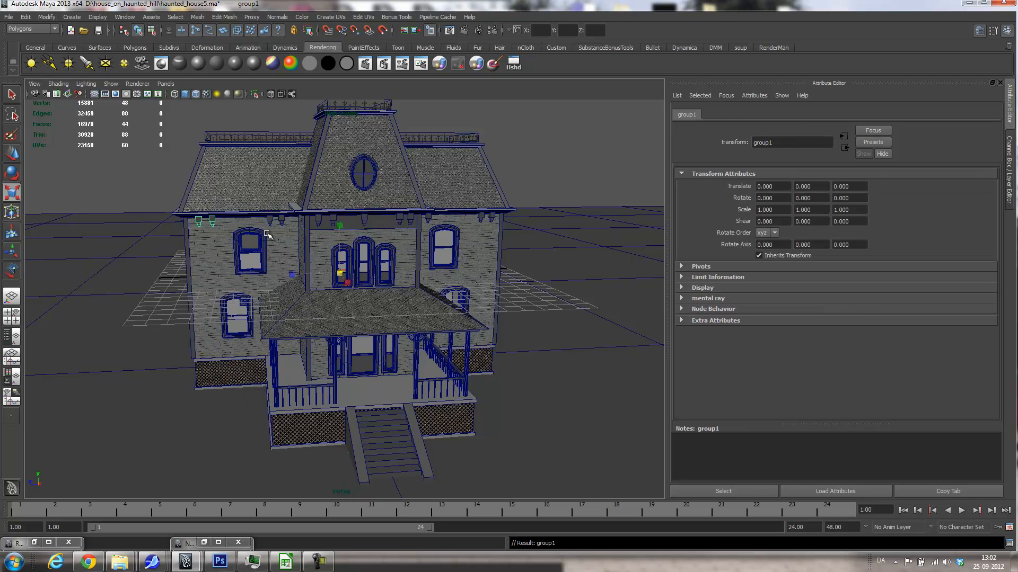
left_click(267, 226)
left_click_drag(269, 223, 320, 221)
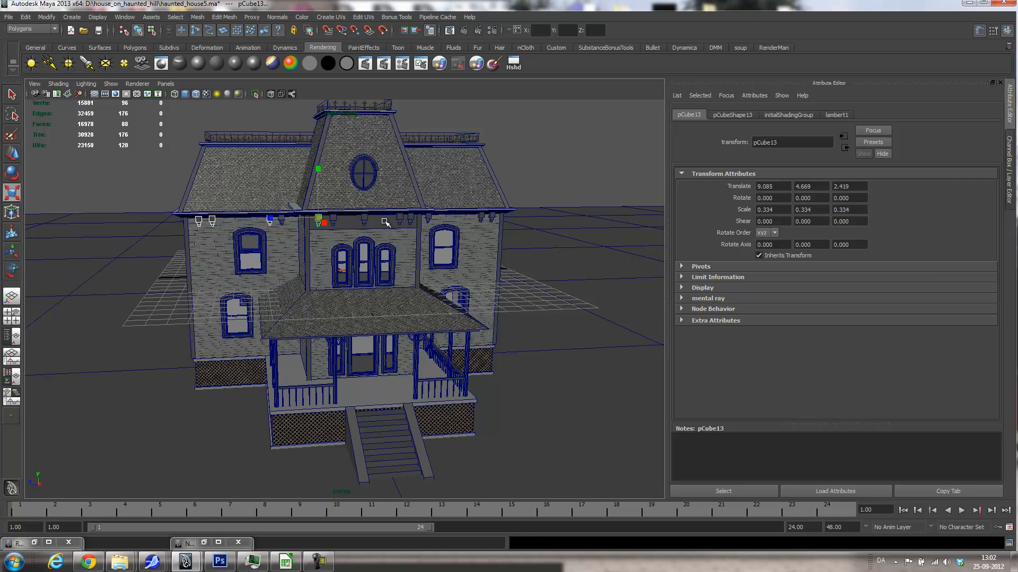
left_click(400, 219, "shift")
left_click(365, 222, "shift")
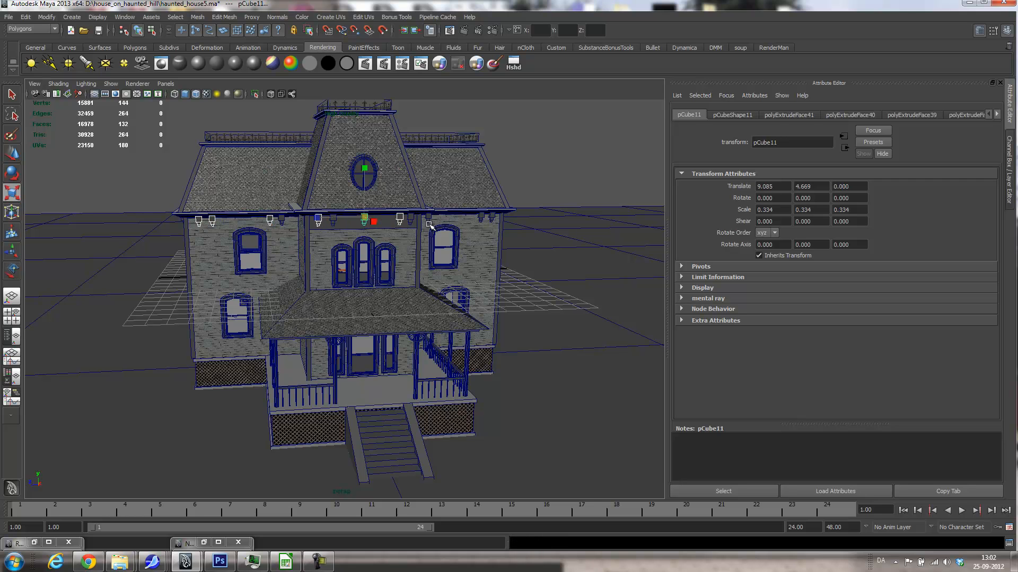
left_click(492, 219, "shift")
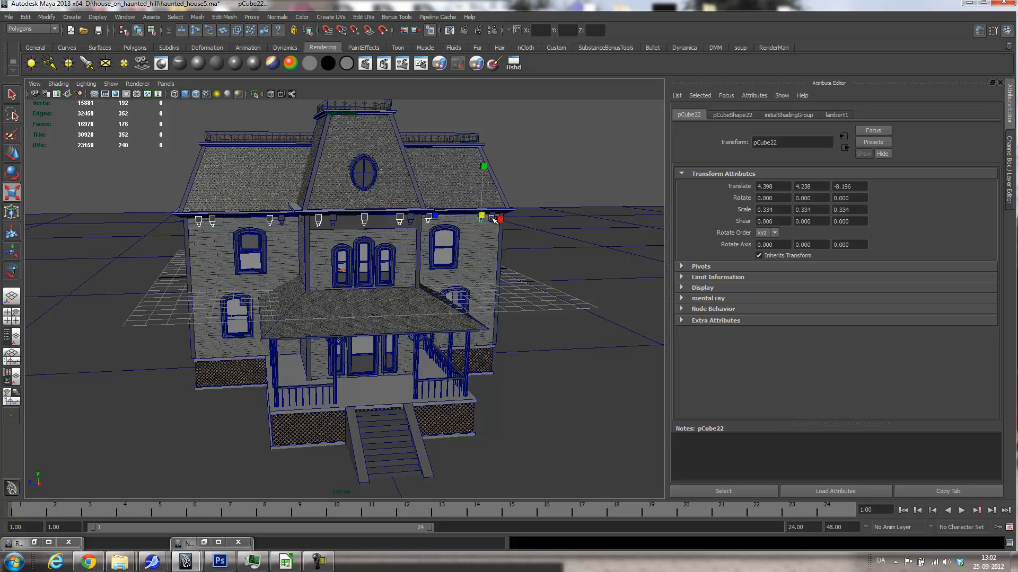
- Add the remaining front brackets and the trim board under the central tower's eave to the selection
key("q")
left_click(412, 220, "shift")
left_click(333, 220, "shift")
left_click(316, 230, "shift")
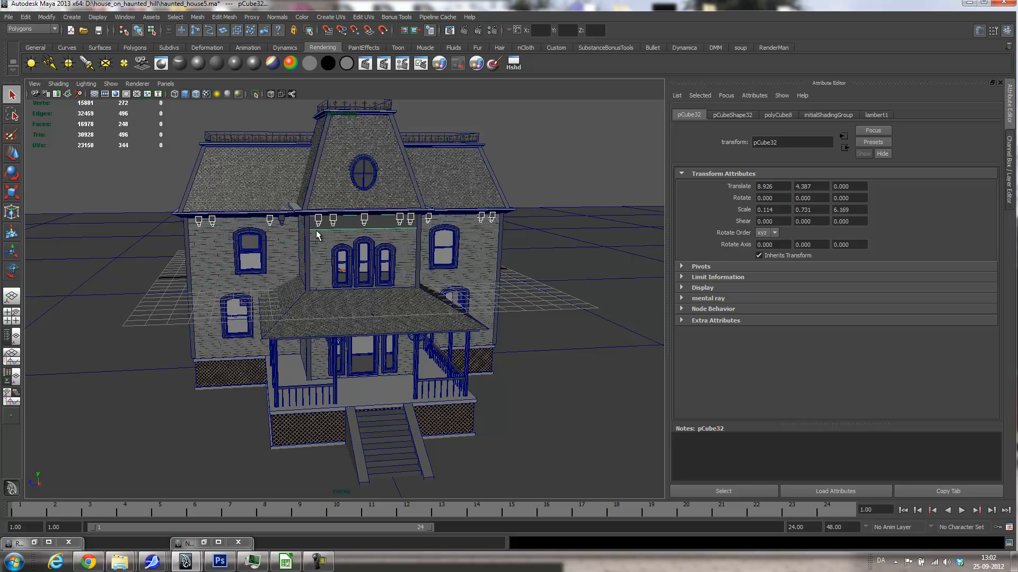
left_click(280, 220, "shift")
- Add the four eave brackets on the left side wall to the selection
left_click_drag(240, 264, 317, 253, "alt")
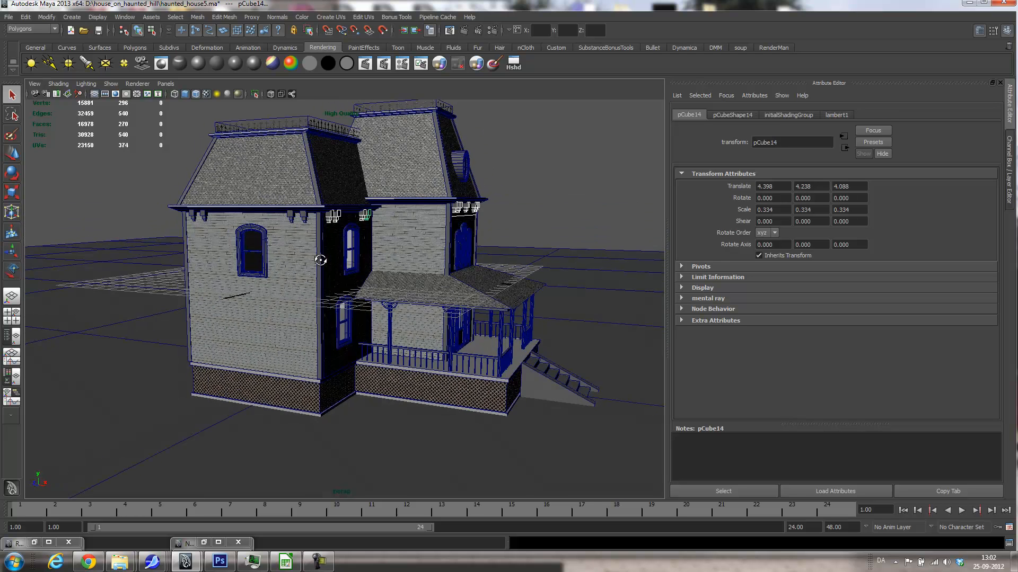
left_click(317, 217, "shift")
left_click(302, 217, "shift")
left_click(211, 216, "shift")
left_click(198, 217, "shift")
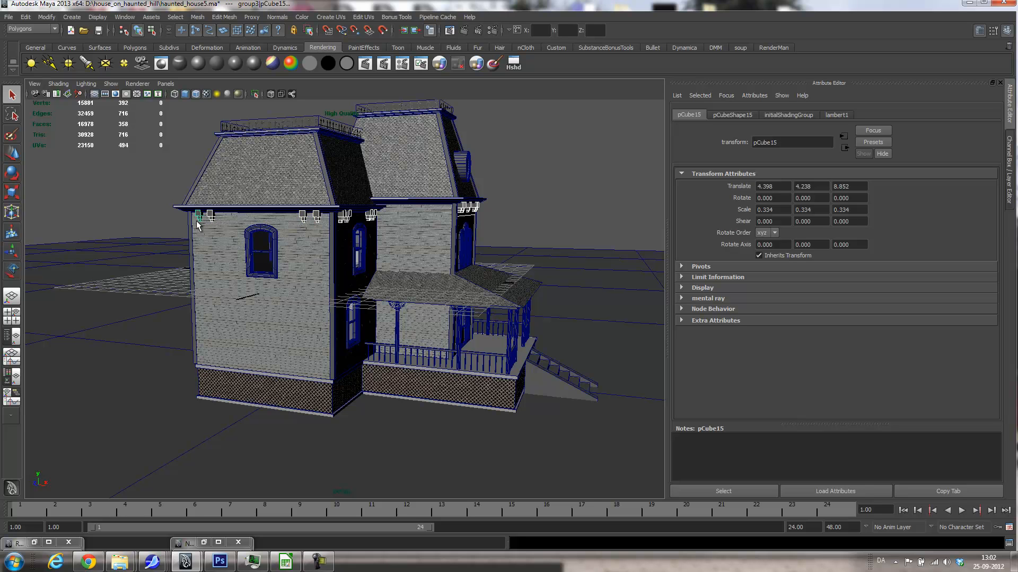
- Add the left side wall's two corner boards and the two sloping roof edge trims above them to the selection
left_click(190, 231, "shift")
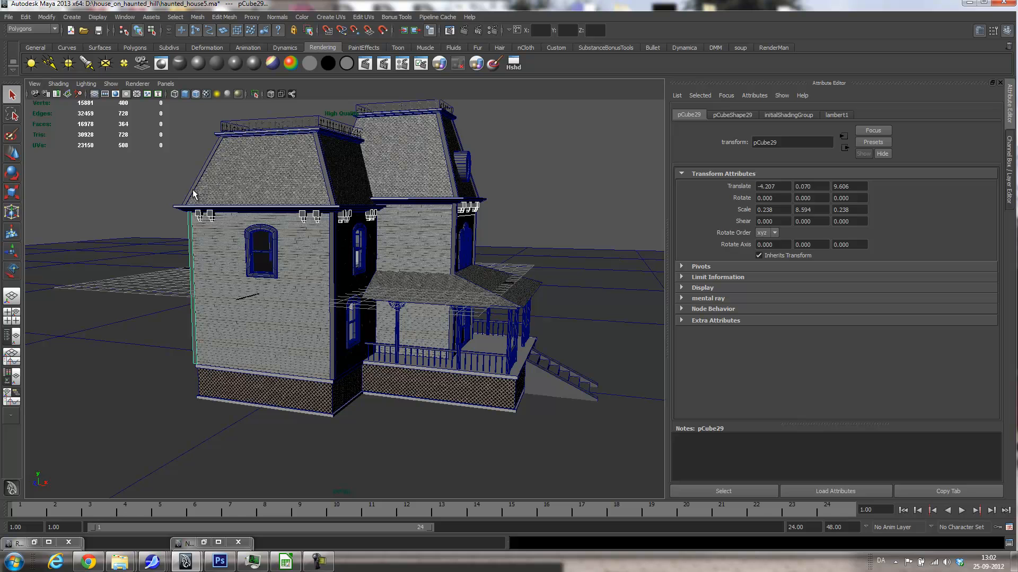
left_click(193, 194, "shift")
left_click(193, 194, "shift")
left_click(193, 195, "shift")
left_click(330, 186, "shift")
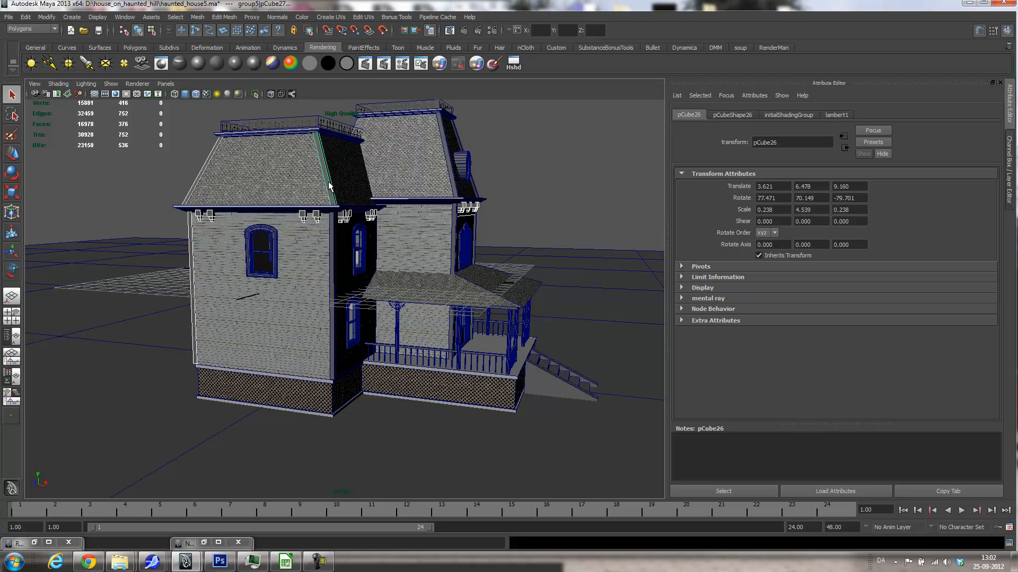
left_click(332, 235, "shift")
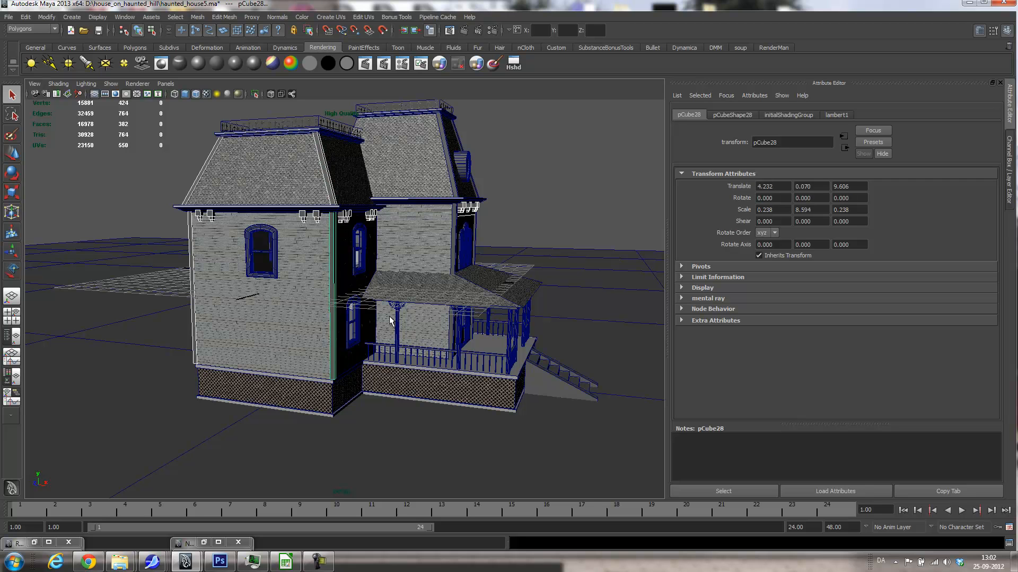
- Add the tower's front corner boards and left roof edge trim, plus the right wing's front corner board and roof edge, to the selection
left_click(453, 238, "shift")
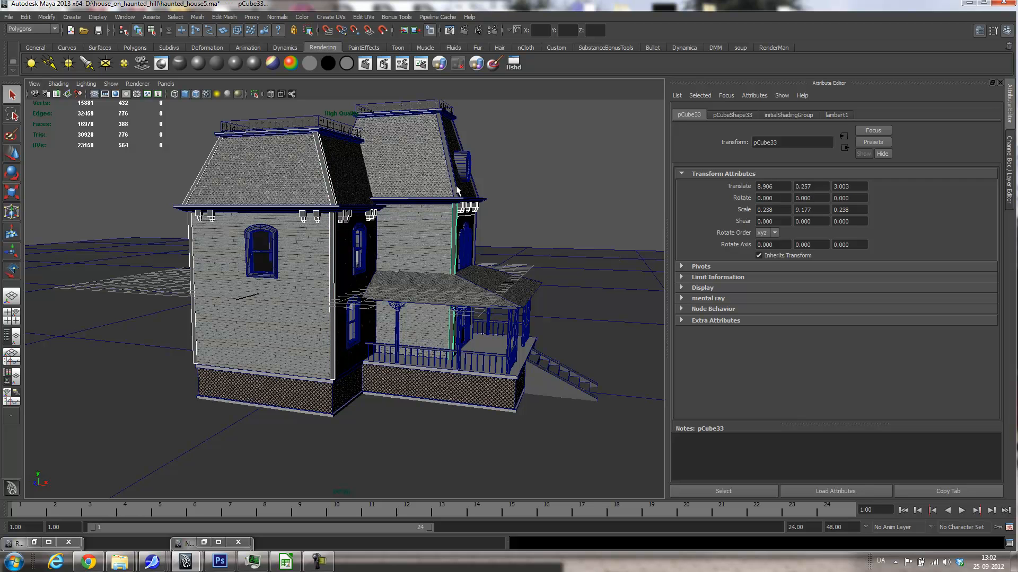
left_click(453, 189, "shift")
left_click_drag(514, 279, 395, 206, "alt")
left_click(421, 221, "shift")
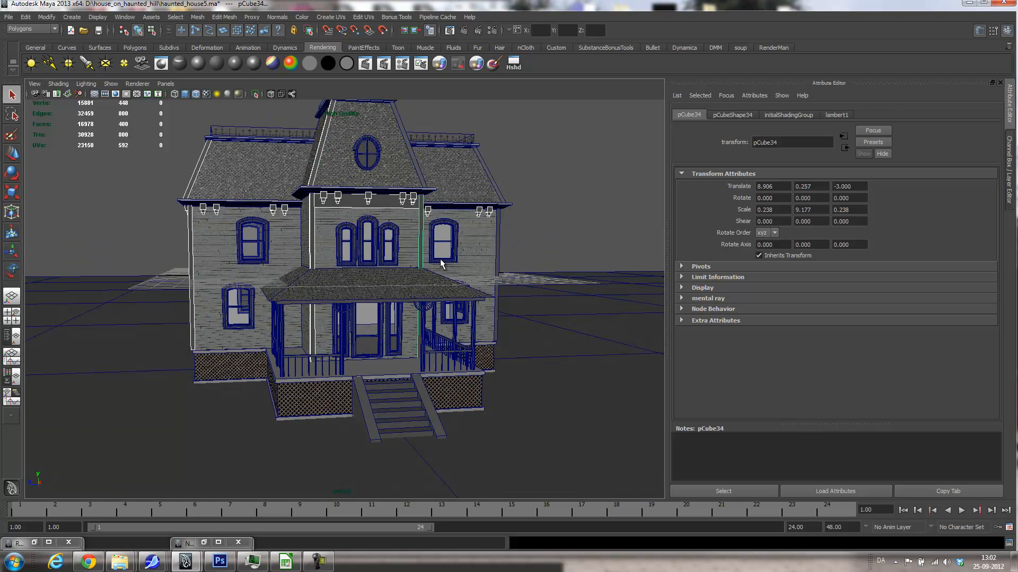
left_click(498, 222, "shift")
left_click(498, 196, "shift")
- Add the right wing's rear corner board and rear roof edge trim to the selection, keeping the polySurface meshes out
left_click_drag(562, 284, 536, 256, "alt")
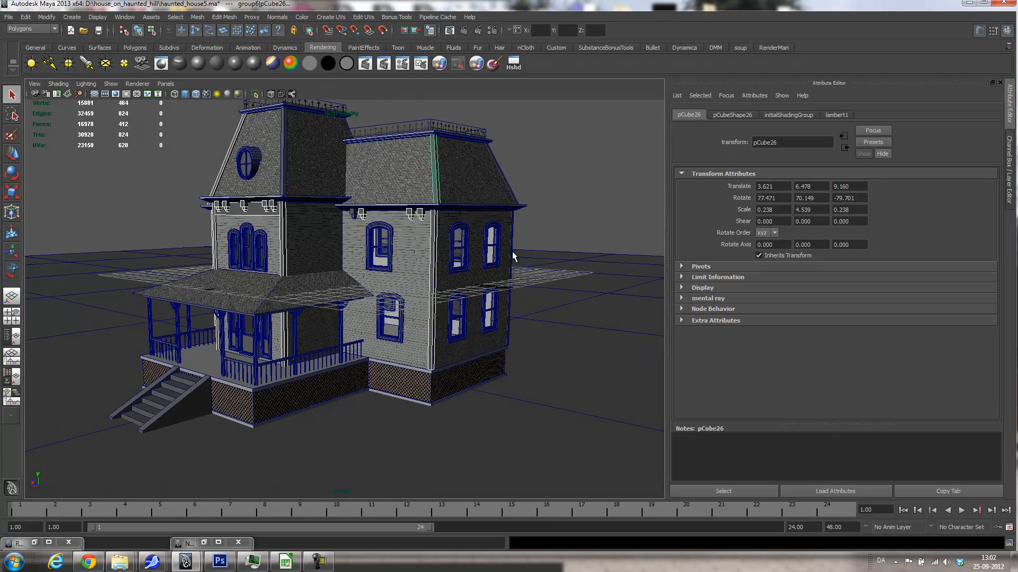
left_click(512, 256, "shift")
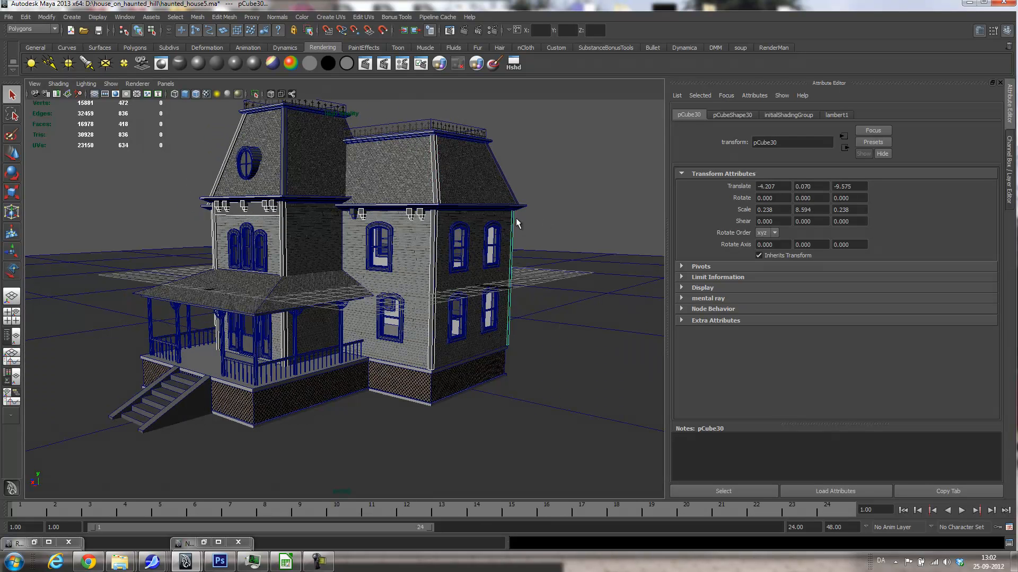
left_click(507, 184, "shift")
left_click(499, 185, "shift")
left_click(509, 184, "shift")
left_click(509, 183, "shift")
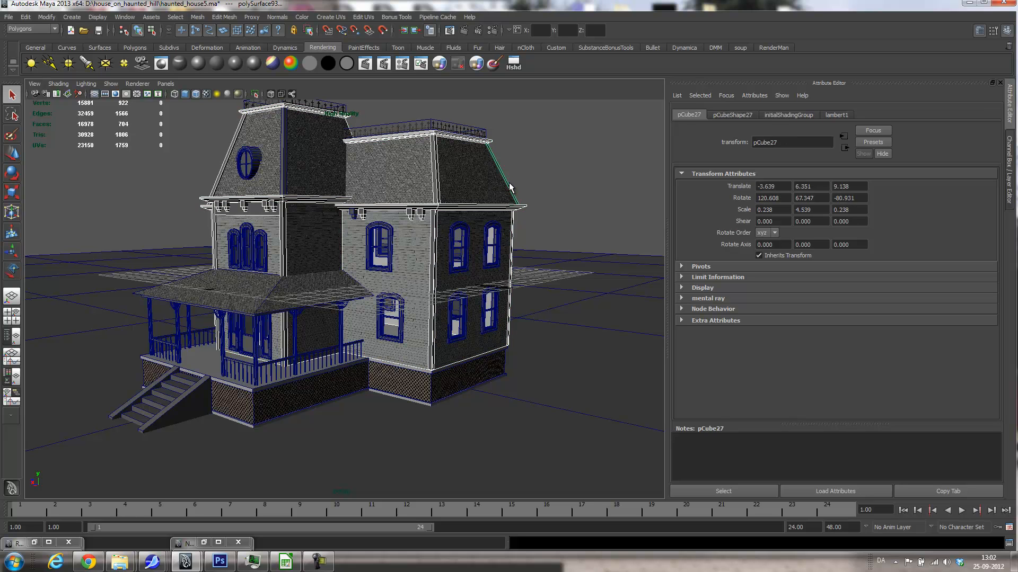
left_click(478, 185, "shift")
- Add the tower's right roof edge trim and the right wing's inner eave brackets to the selection
left_click_drag(565, 257, 429, 237, "alt")
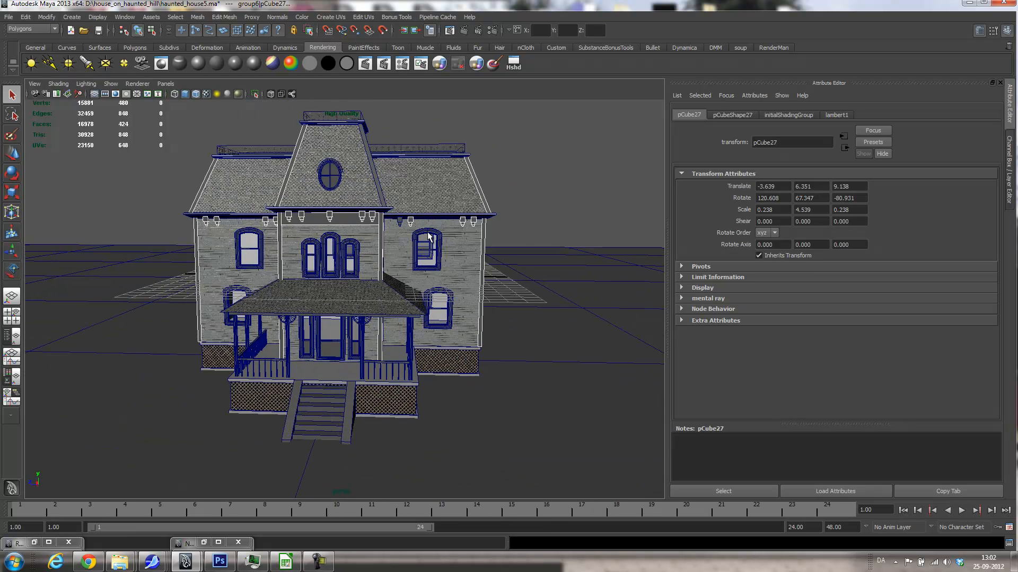
left_click(377, 179)
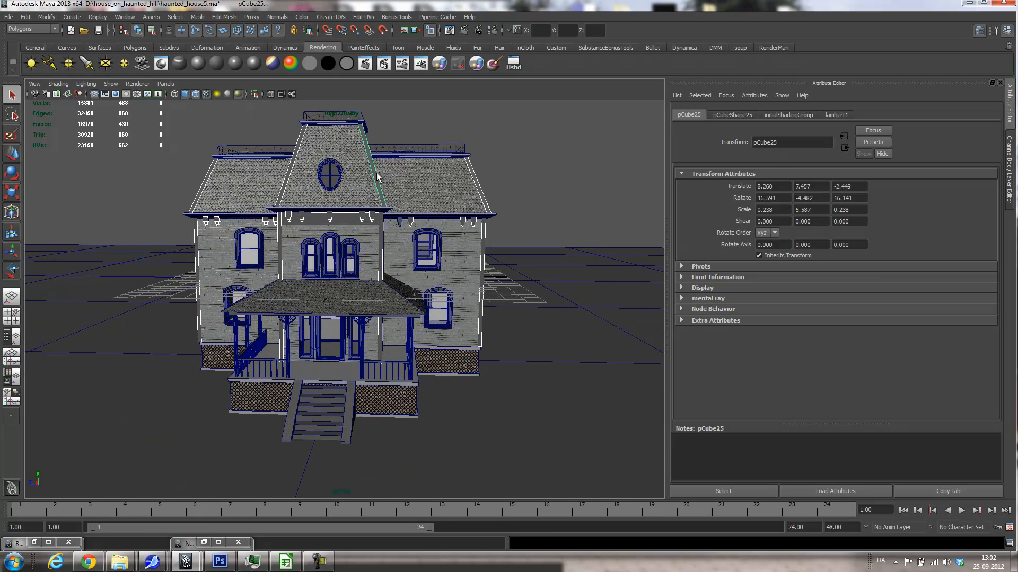
left_click(401, 222)
- Assign a new Blinn to the selected trim with a near-white color, zero reflectivity and a darker specular color
left_click_drag(554, 259, 583, 254, "alt")
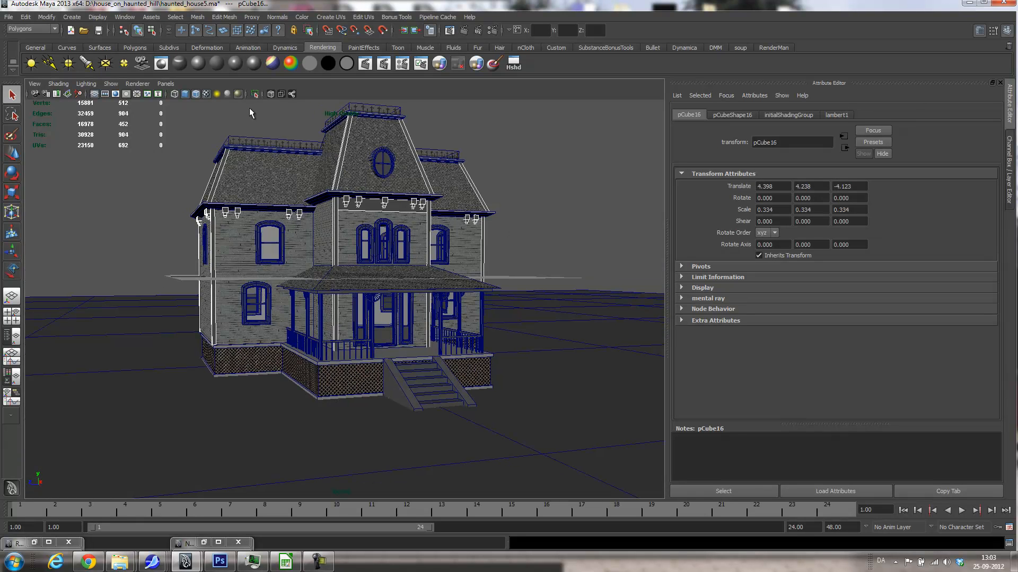
left_click(203, 62)
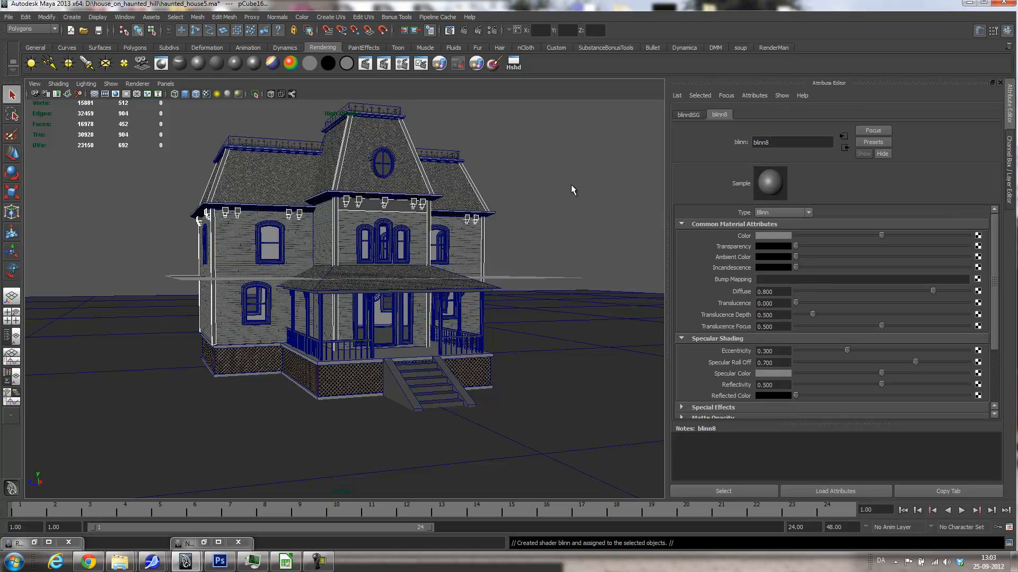
left_click_drag(883, 236, 940, 236)
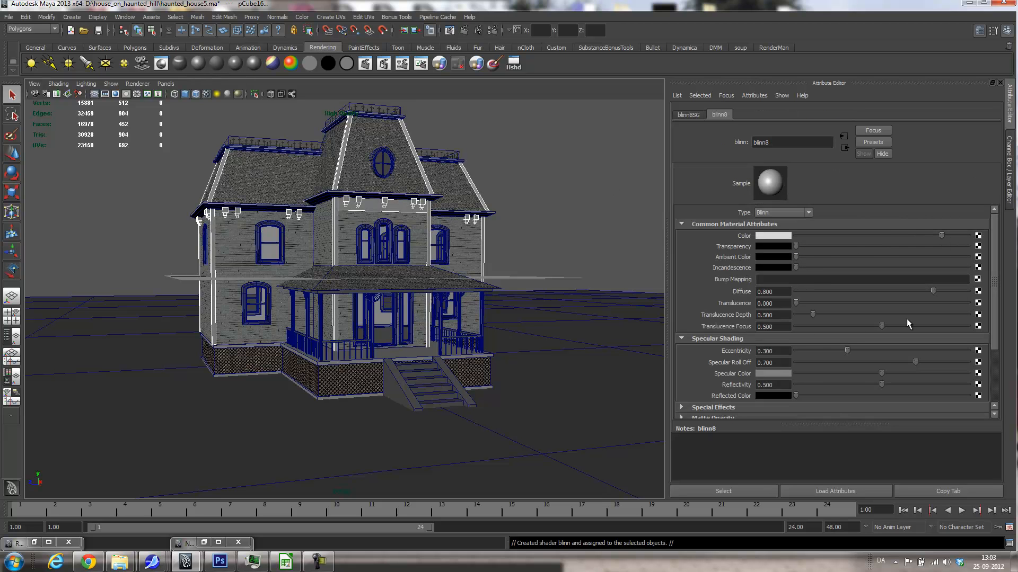
left_click_drag(880, 384, 753, 385)
left_click_drag(880, 375, 844, 375)
- Select the porch columns along the left side and the front column left of the stairs
left_click_drag(454, 297, 375, 293, "alt")
right_click_drag(375, 293, 429, 304, "alt")
middle_click_drag(430, 303, 457, 295, "alt")
right_click_drag(376, 300, 416, 302, "alt")
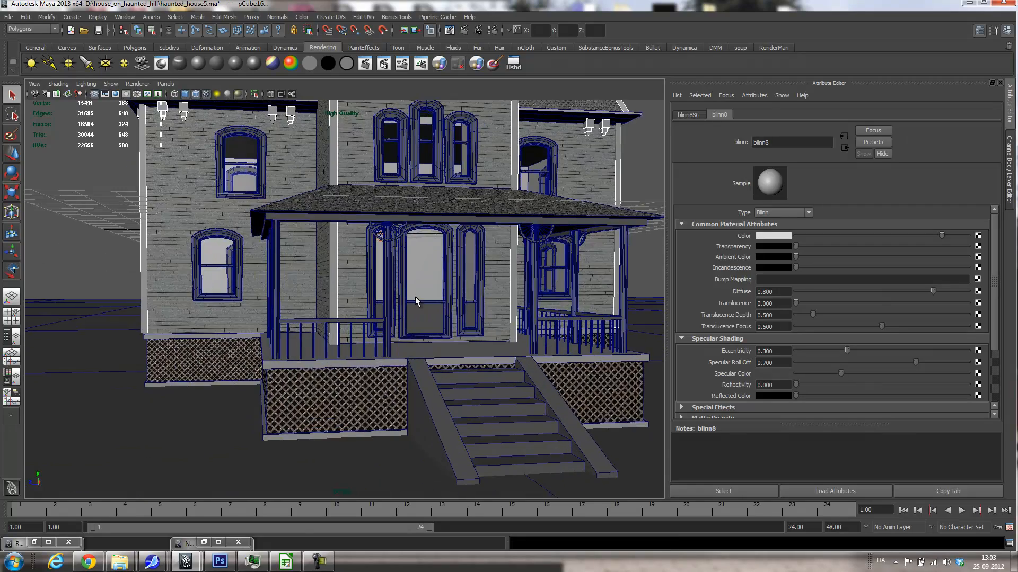
left_click_drag(416, 301, 387, 295, "alt")
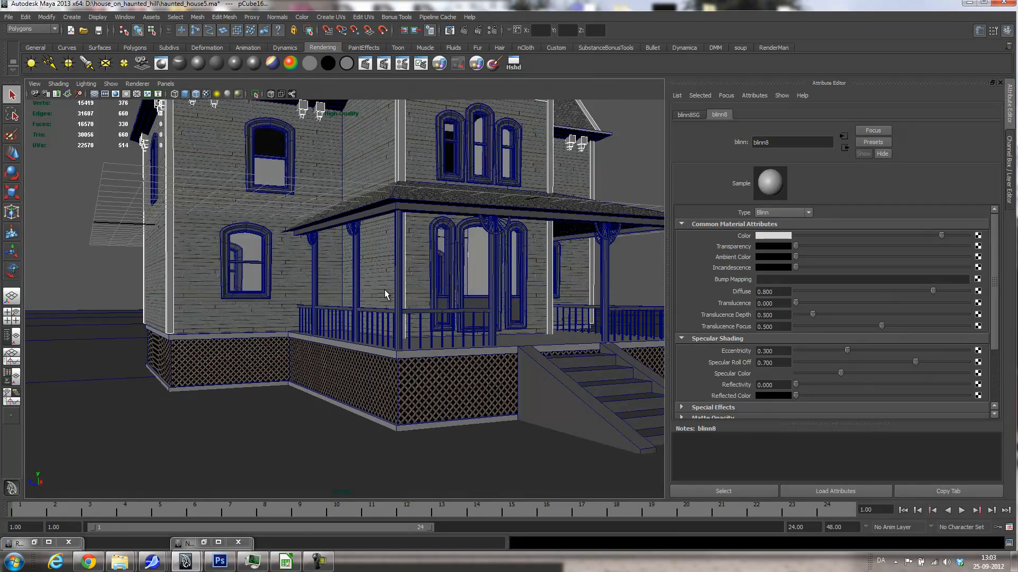
left_click(315, 256)
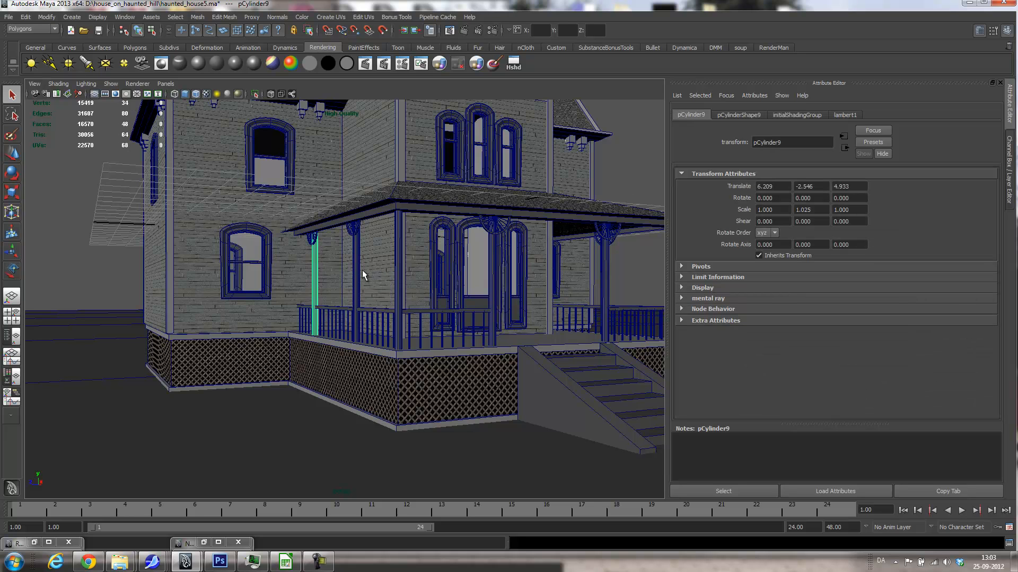
left_click(358, 269, "shift")
left_click(399, 273, "shift")
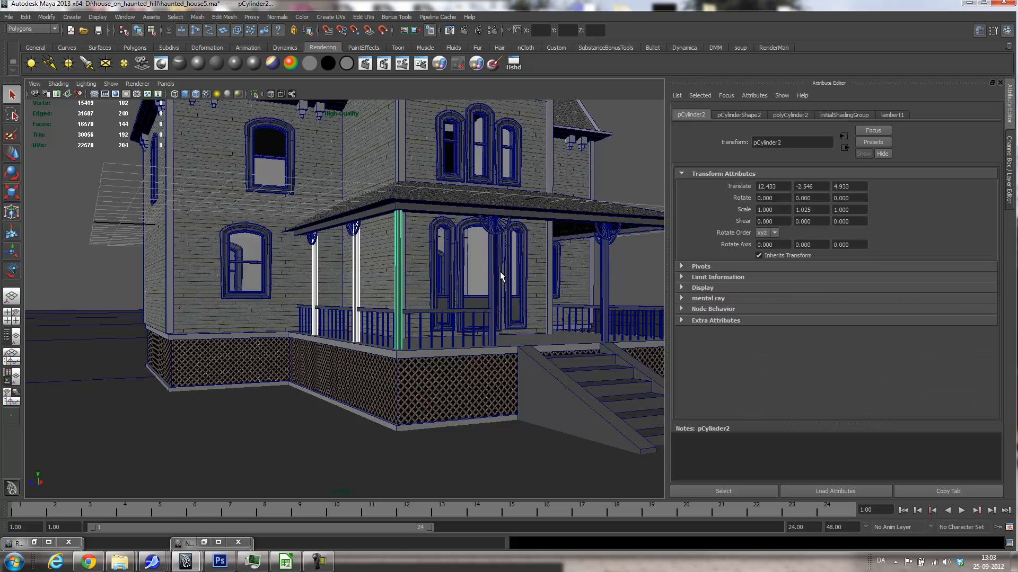
left_click(494, 272, "shift")
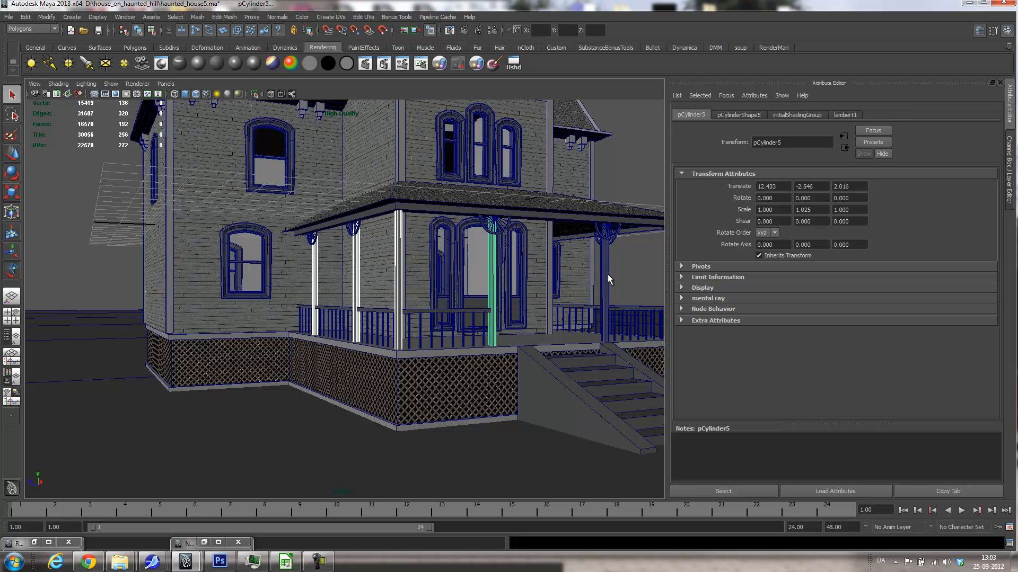
- Add the remaining porch columns to the selection and assign the existing near-white trim Blinn to them
left_click(607, 275, "shift")
left_click_drag(598, 271, 567, 262, "shift")
left_click(605, 288, "shift")
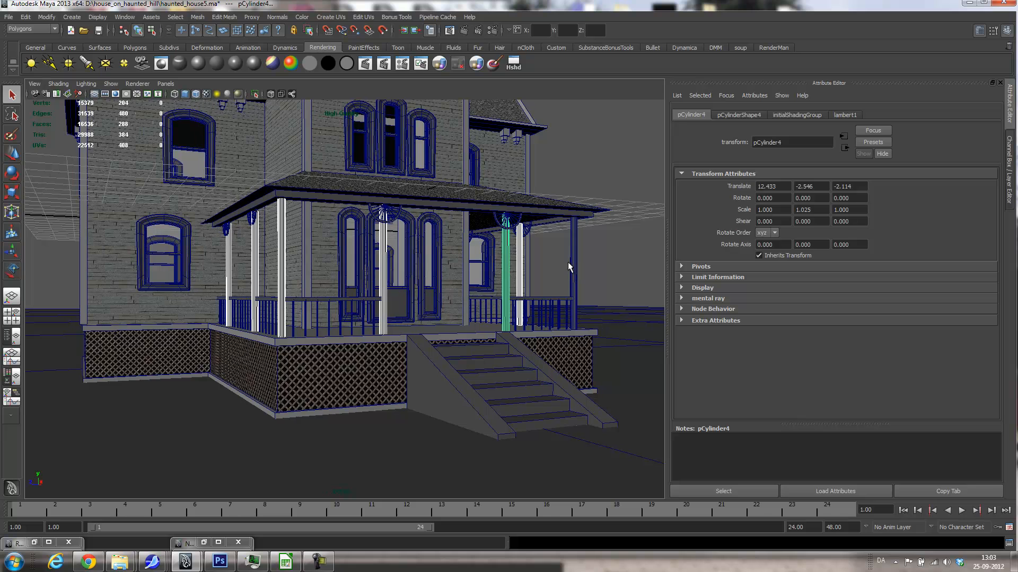
left_click(574, 265, "shift")
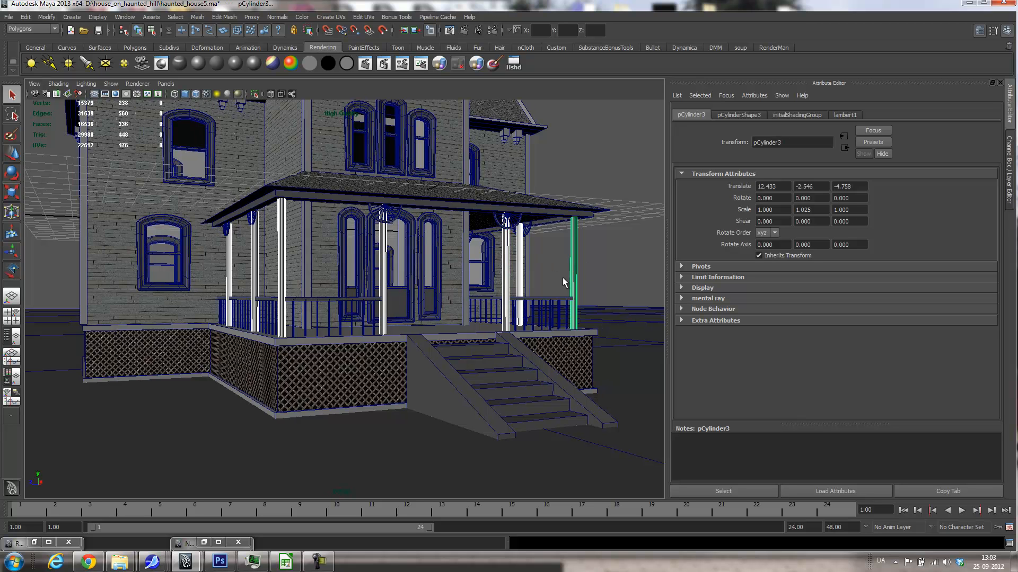
right_click_drag(592, 253, 662, 480)
- Select the half-round rims of the fan ornaments at the column tops around the porch
left_click_drag(481, 321, 446, 326, "alt")
scroll(429, 318, "up", 5)
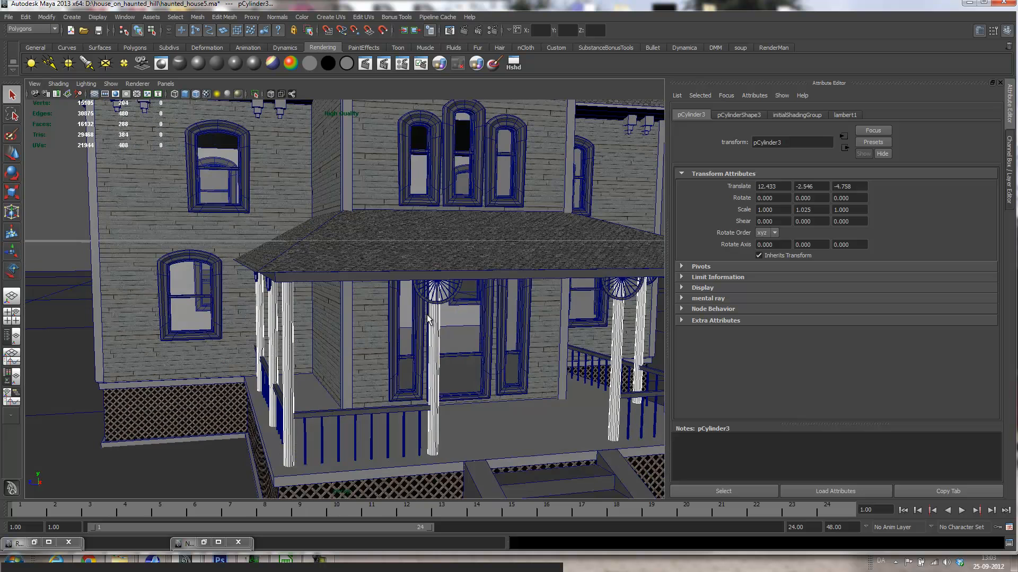
left_click(439, 304)
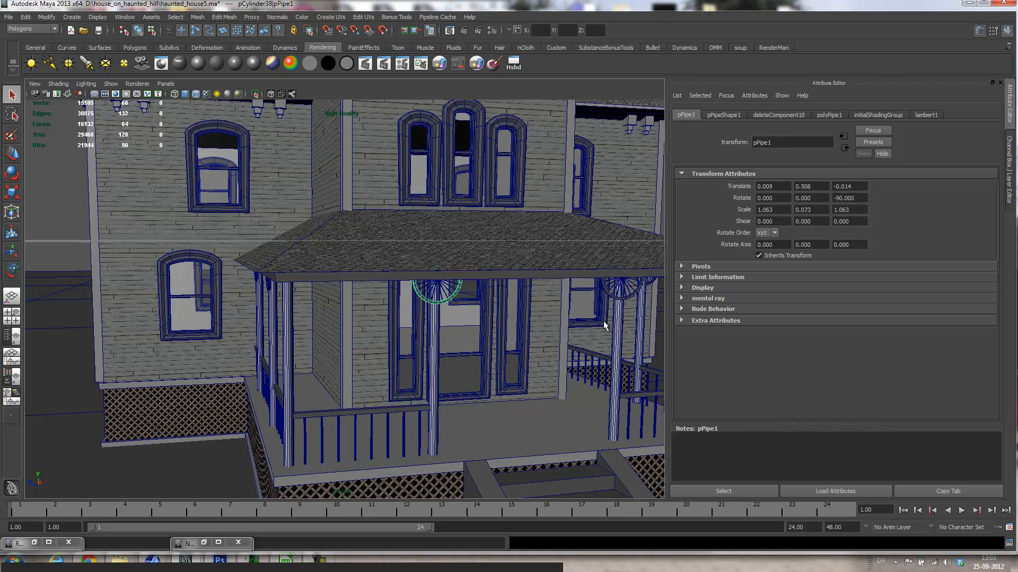
left_click(627, 299, "shift")
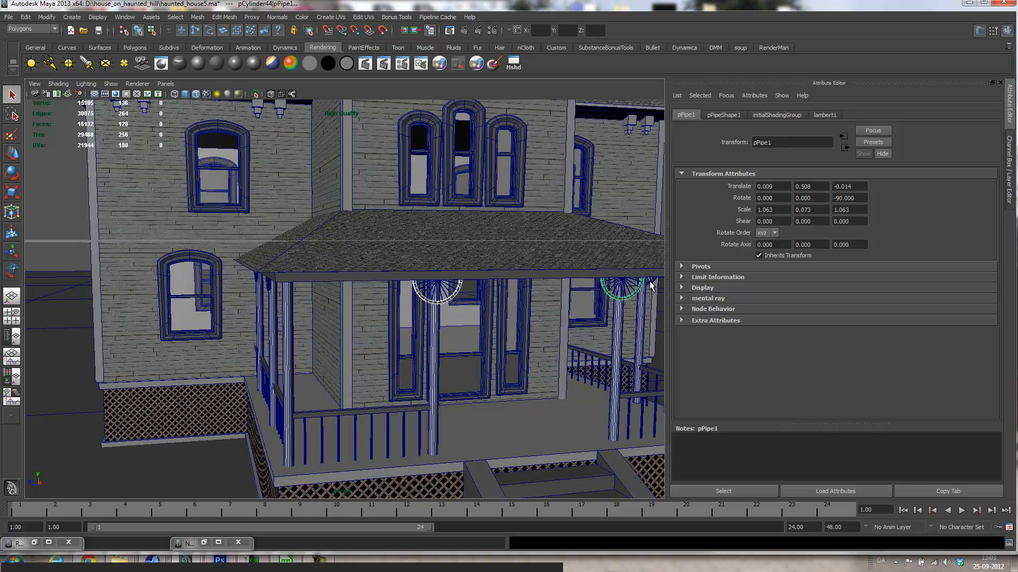
left_click(651, 286, "shift")
left_click_drag(383, 319, 553, 262, "alt")
left_click(527, 258, "shift")
left_click(400, 267, "shift")
left_click_drag(540, 292, 428, 301, "alt")
left_click(412, 266, "shift")
- Extend the selection to the complete fan ornaments at the column tops and assign the existing blinn8 material to them
key("Up")
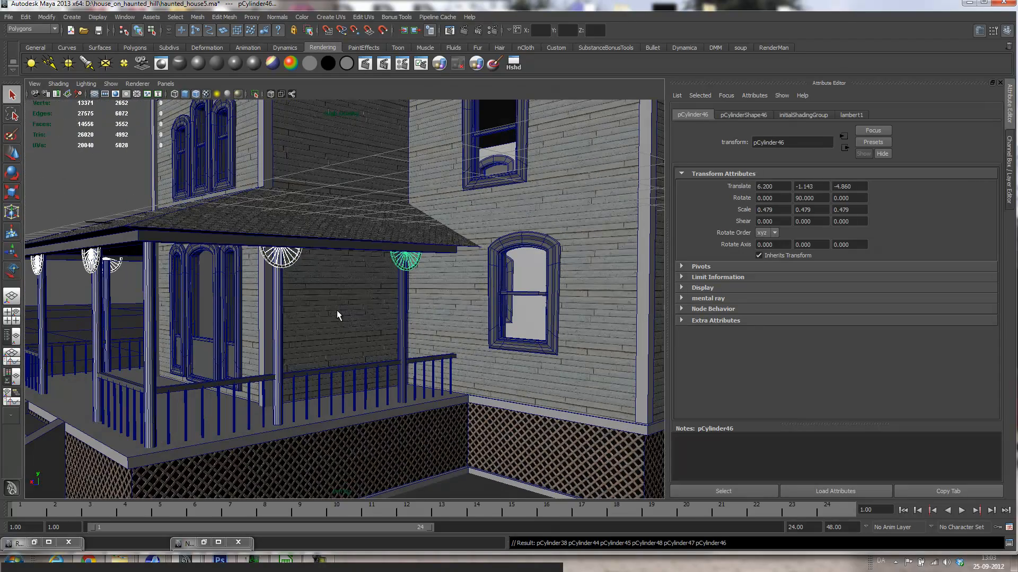
left_click_drag(232, 360, 154, 242, "alt")
right_click_drag(154, 237, 161, 405)
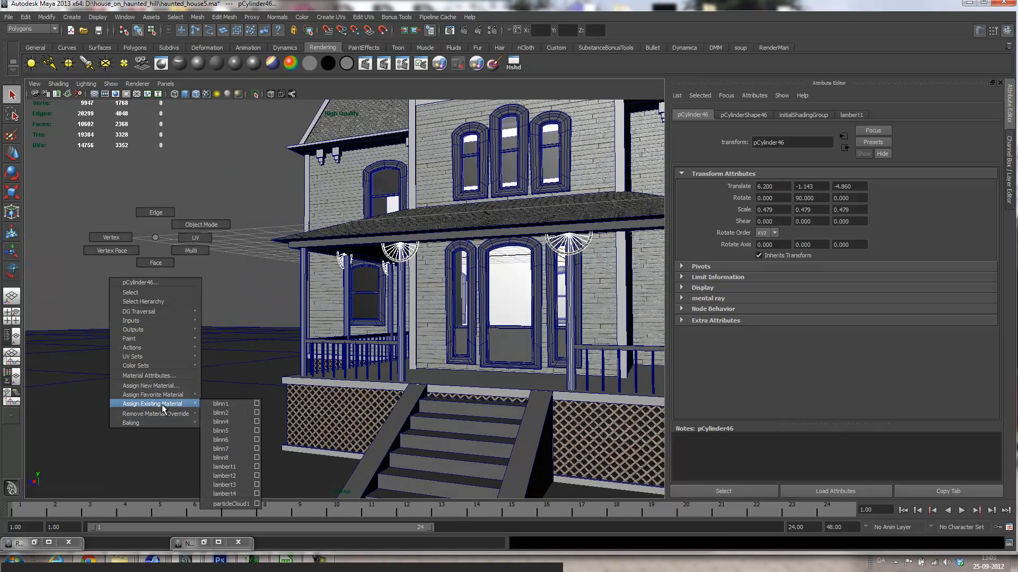
right_click_drag(225, 408, 231, 456)
mouse_move(448, 367)
left_mouse_down("alt")
mouse_move(456, 364)
mouse_move(444, 366)
left_mouse_up("alt")
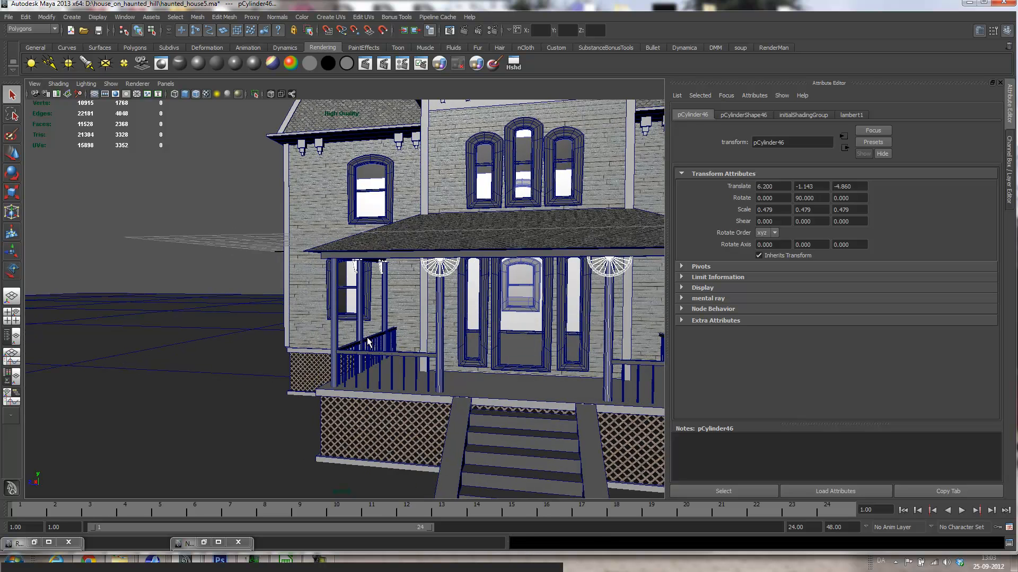
- Select the handrails around the porch and extend the selection to their parent balusters, leaving out the porch columns
left_click(367, 337)
left_click(388, 338, "shift")
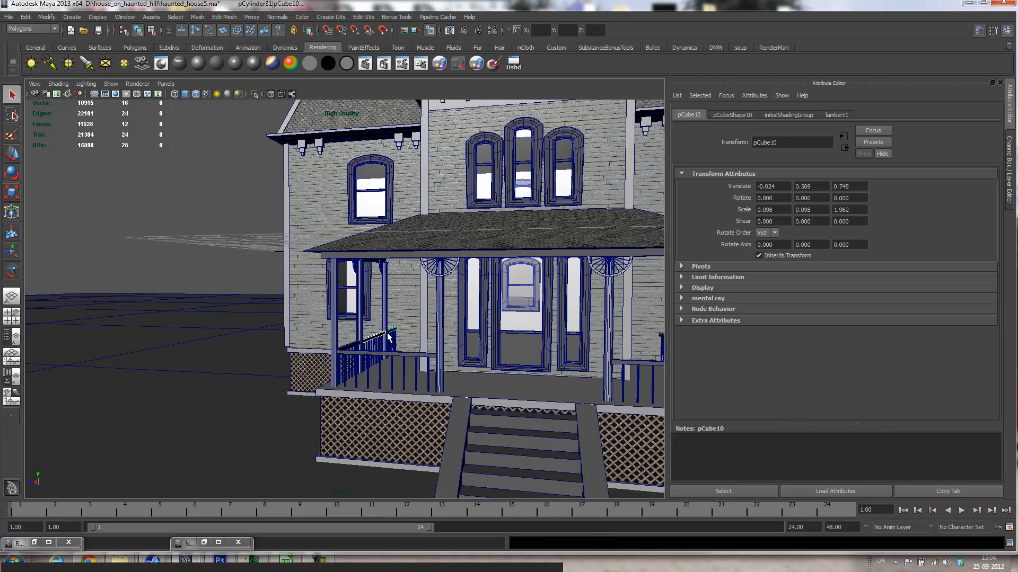
left_click(353, 352, "shift")
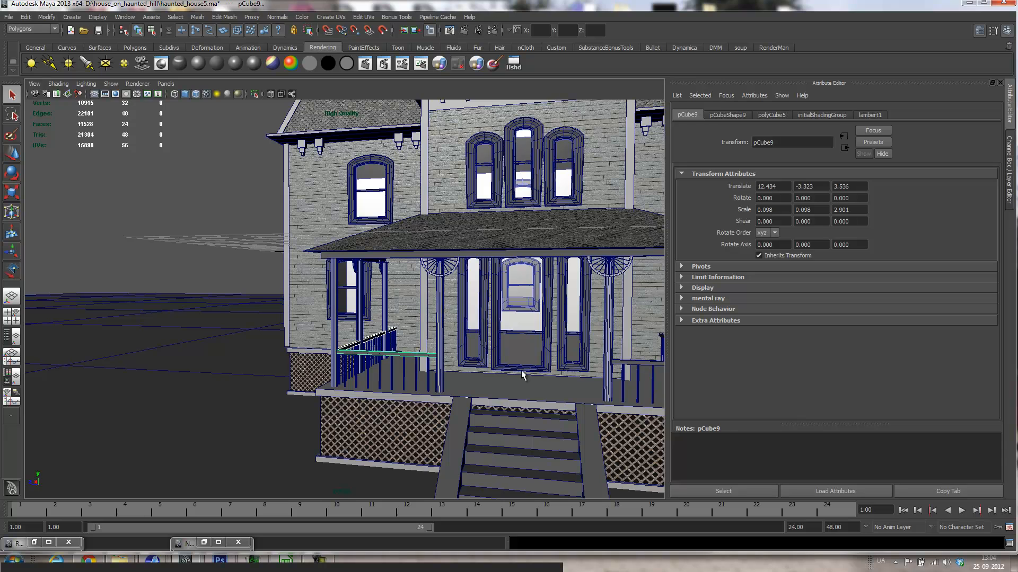
left_click(627, 365, "shift")
left_click_drag(631, 351, 582, 345, "alt")
left_click_drag(525, 332, 567, 333, "alt")
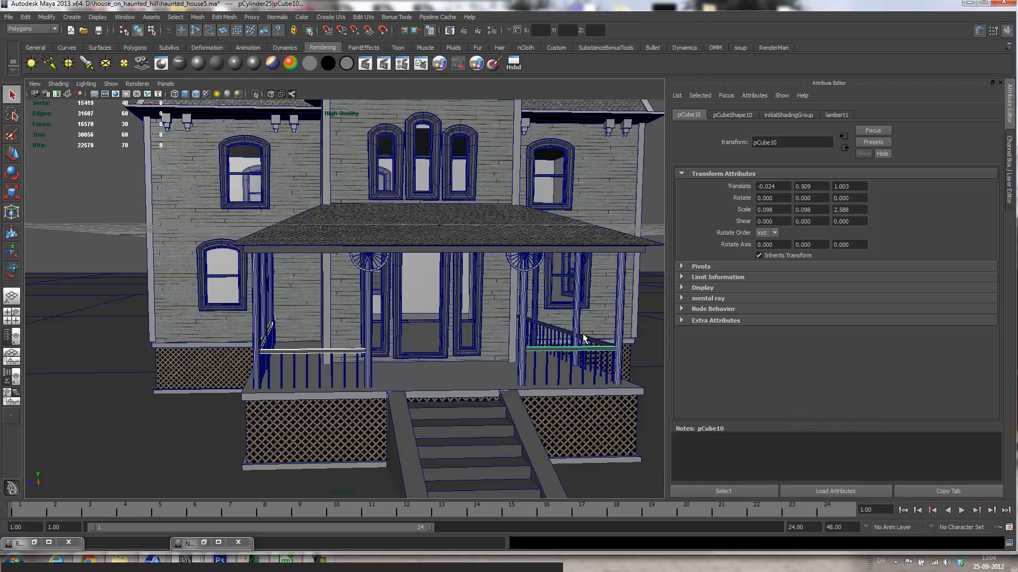
left_click(541, 326, "shift")
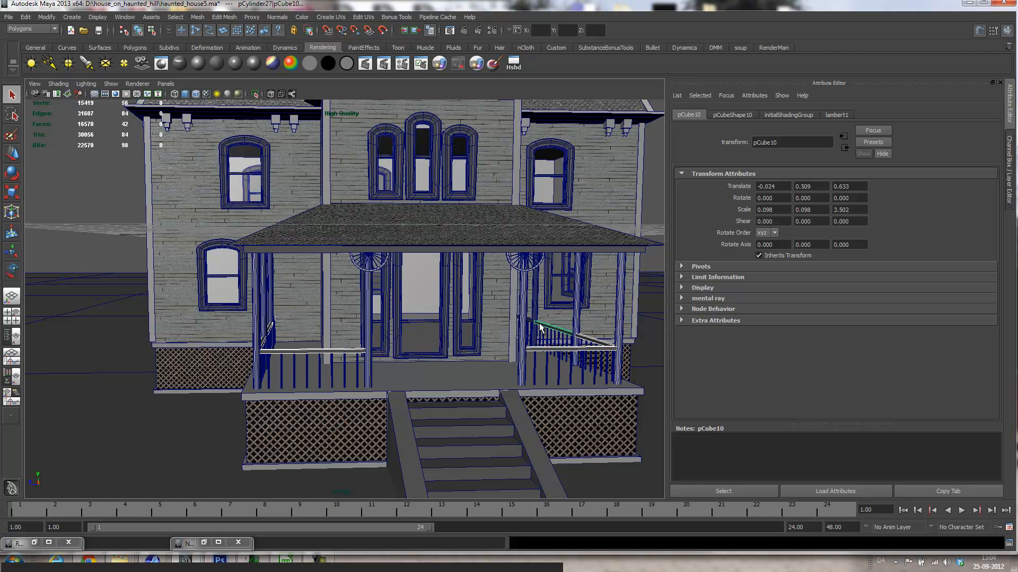
left_click(529, 323, "shift")
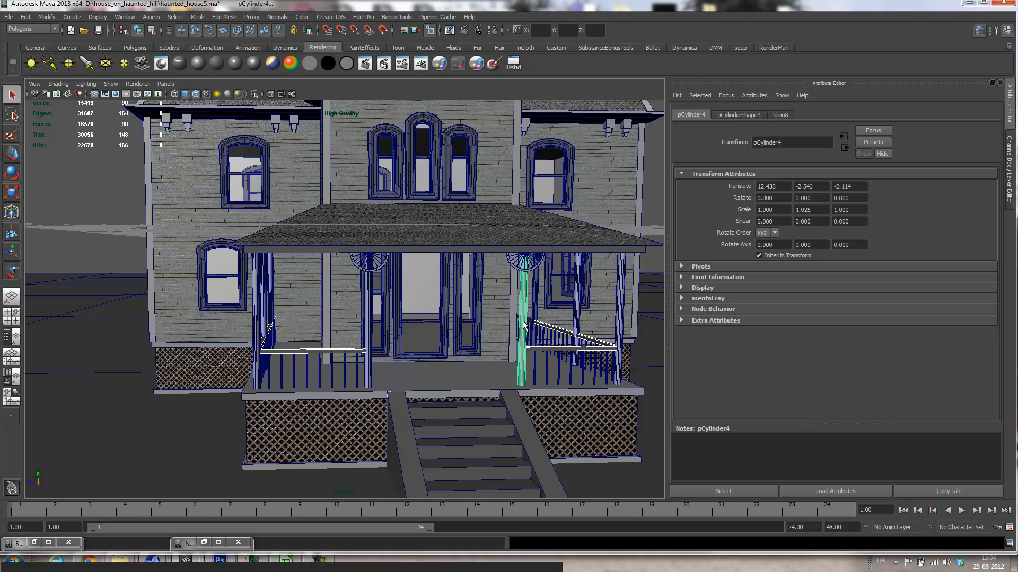
left_click(529, 324, "shift")
left_click_drag(529, 323, 551, 350, "shift")
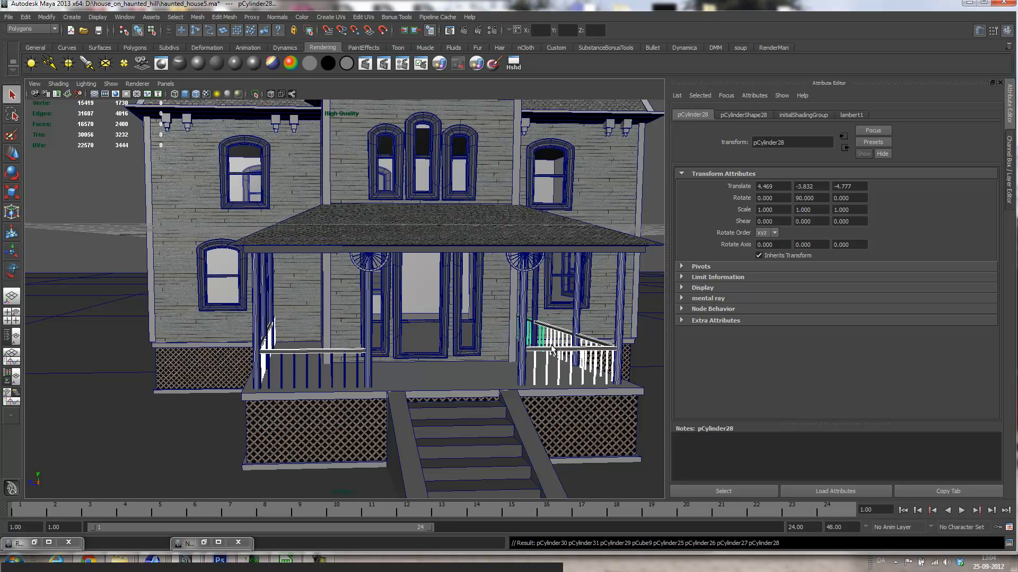
- Add the remaining balusters of the railing left of the stairs and assign the existing blinn8 material to the selected porch railings
left_click_drag(551, 350, 366, 346, "alt")
scroll(365, 346, "up", 8)
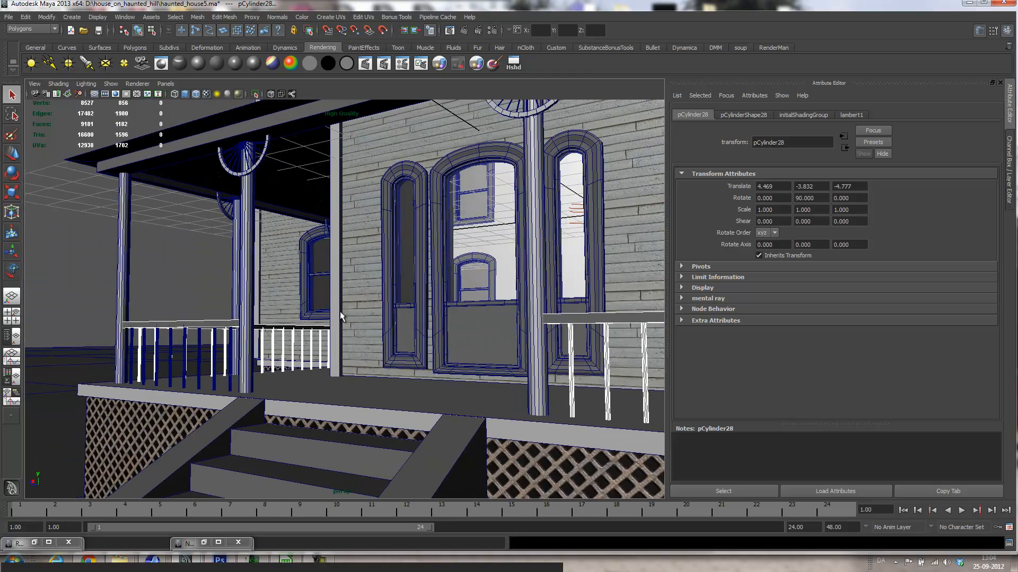
left_click_drag(131, 332, 235, 347)
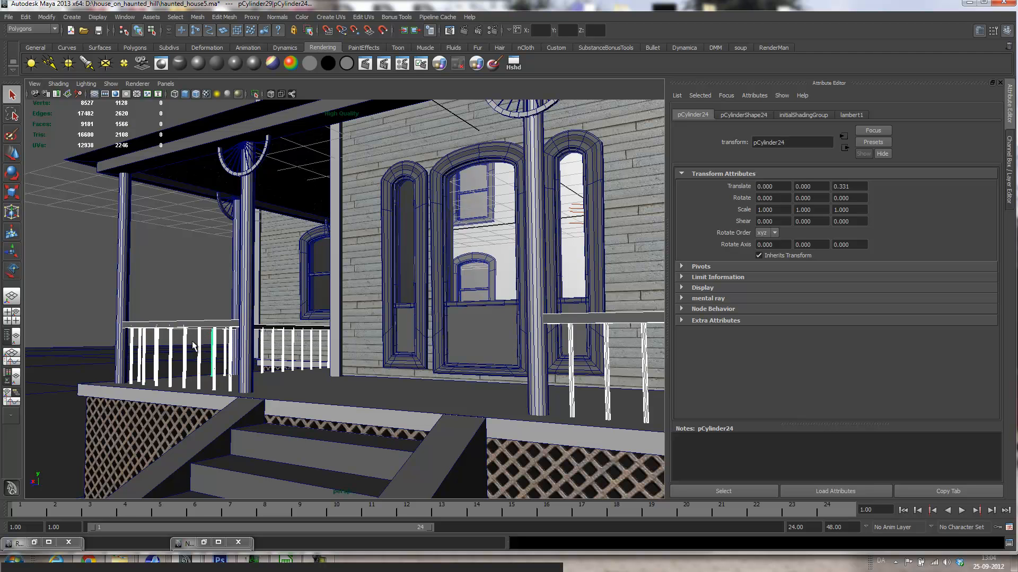
right_click(161, 250)
mouse_move(173, 417)
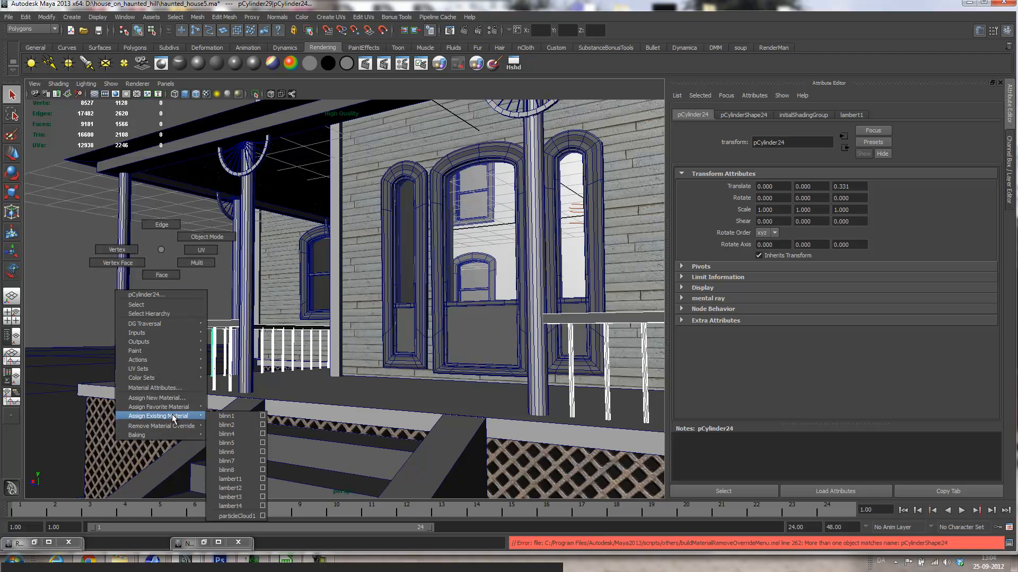
left_click(233, 470)
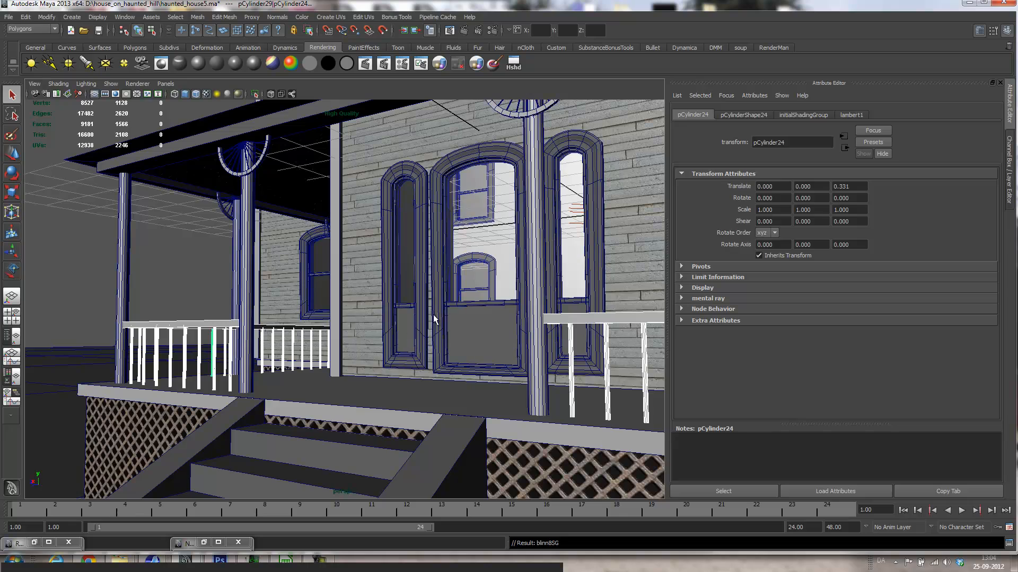
- Frame the whole house from the front and render the current view
scroll(434, 318, "down", 8)
left_click_drag(433, 319, 479, 304, "alt")
scroll(479, 303, "up", 4)
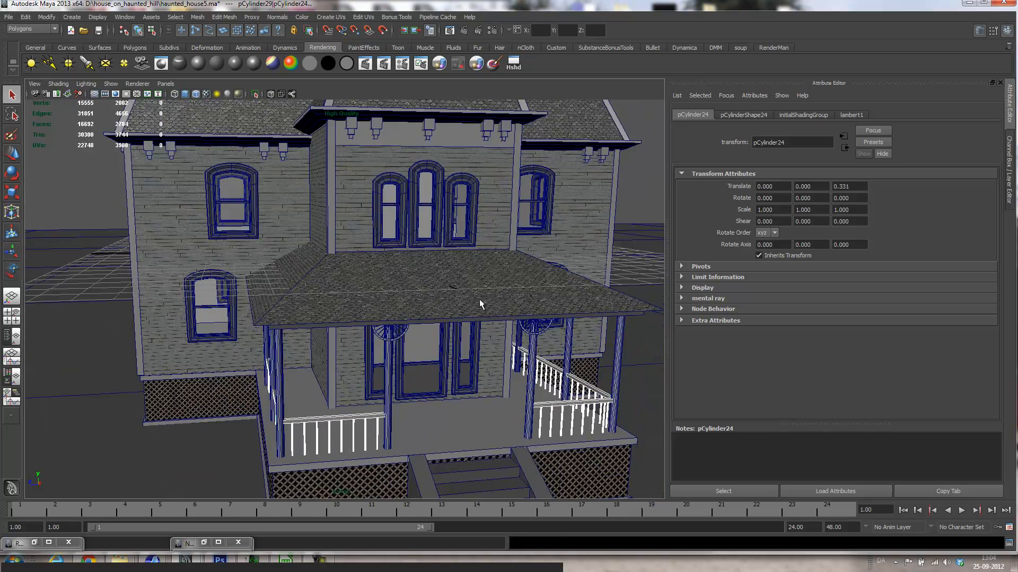
scroll(479, 299, "down", 5)
left_click_drag(453, 257, 457, 312, "alt")
scroll(456, 311, "down", 4)
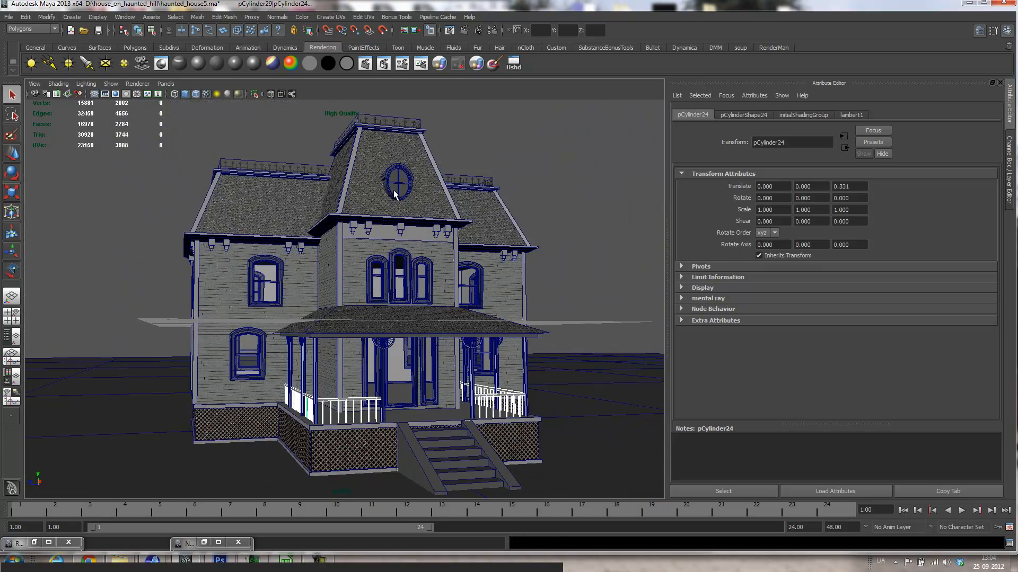
left_click_drag(386, 218, 402, 253, "alt")
scroll(410, 245, "down", 2)
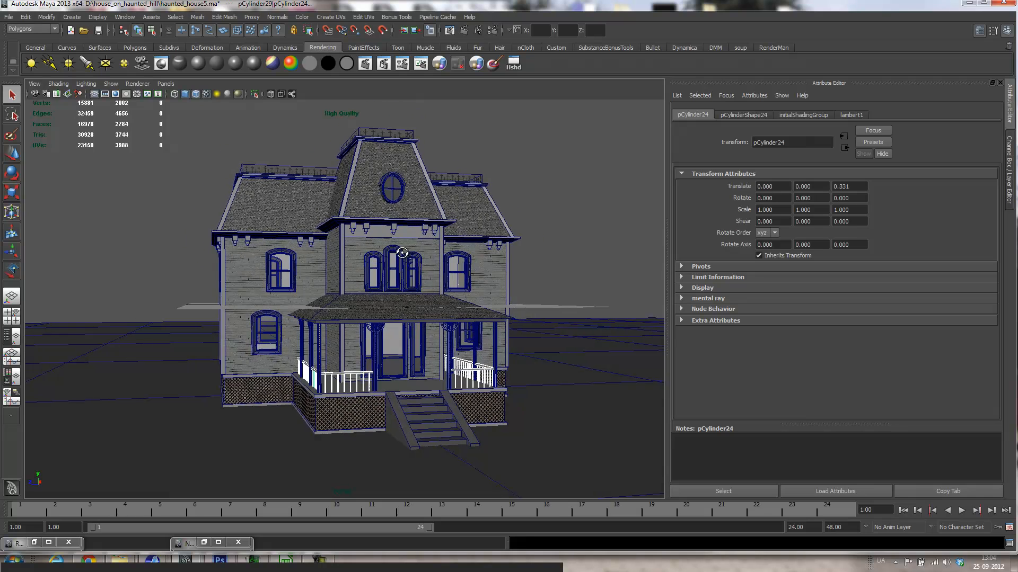
left_click_drag(471, 180, 472, 176, "alt")
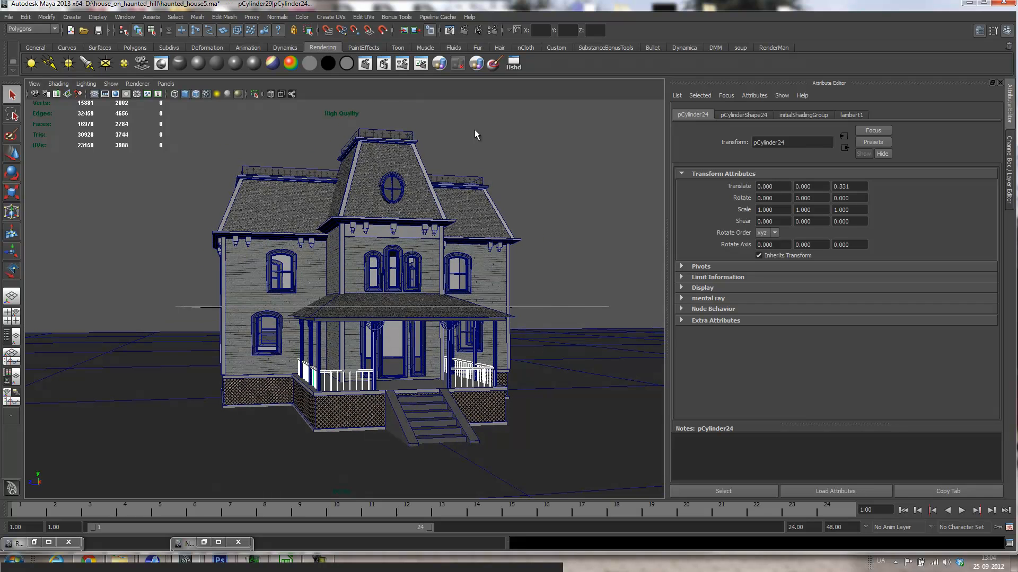
left_click(463, 30)
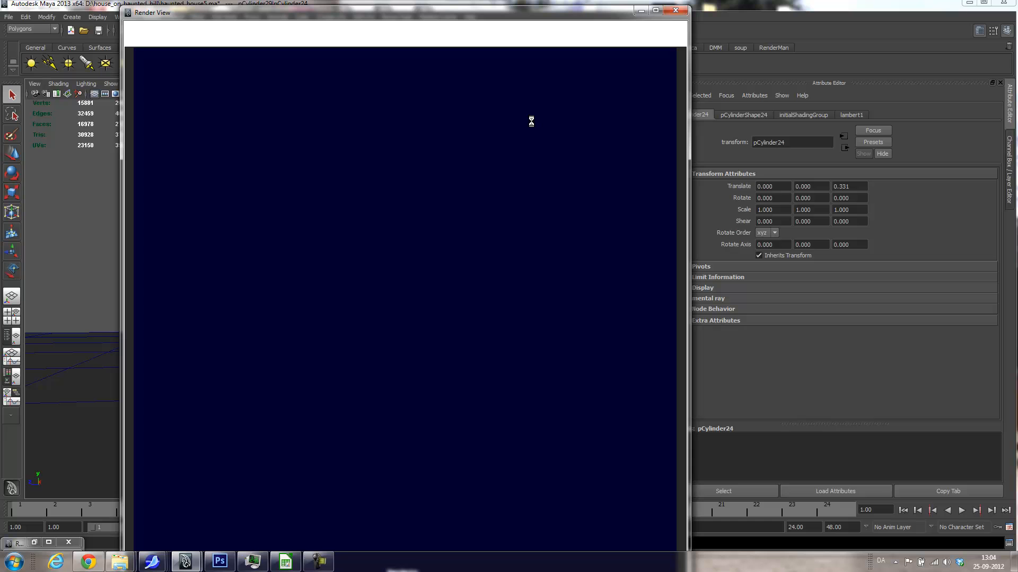